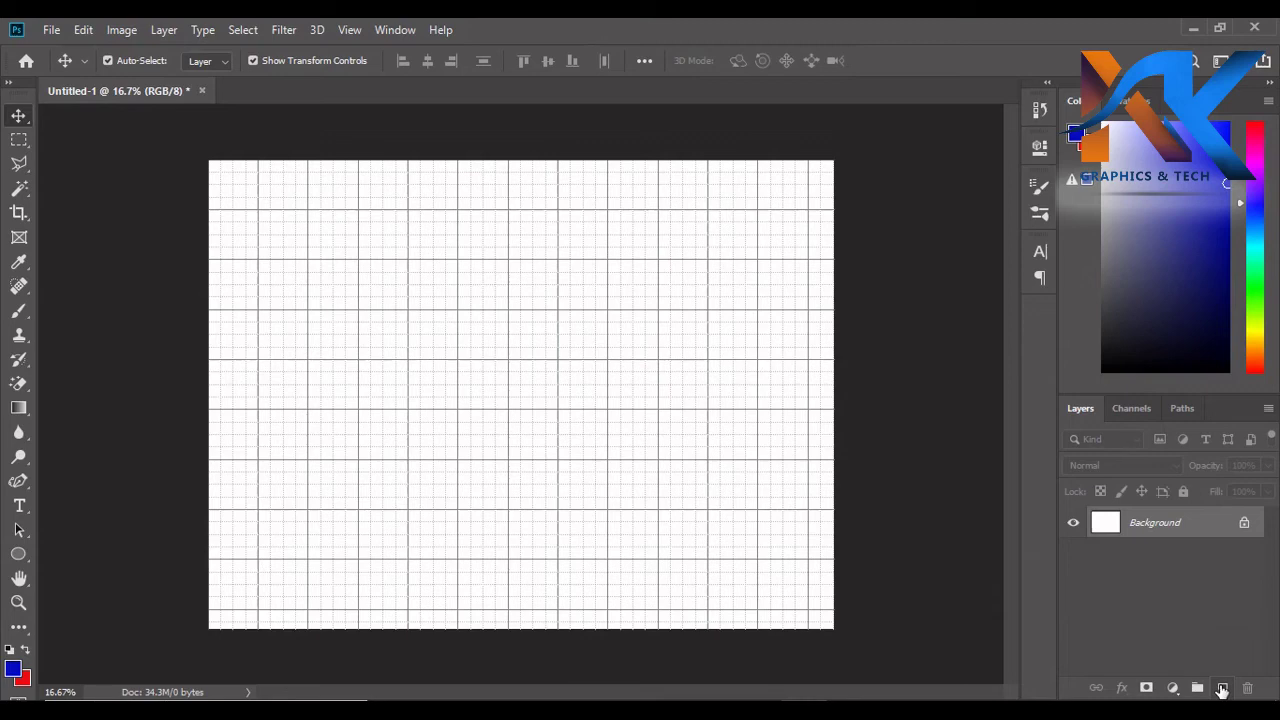
- On a new layer, draw a large black-filled circle (Ellipse 1) near the canvas centre
click(1222, 690)
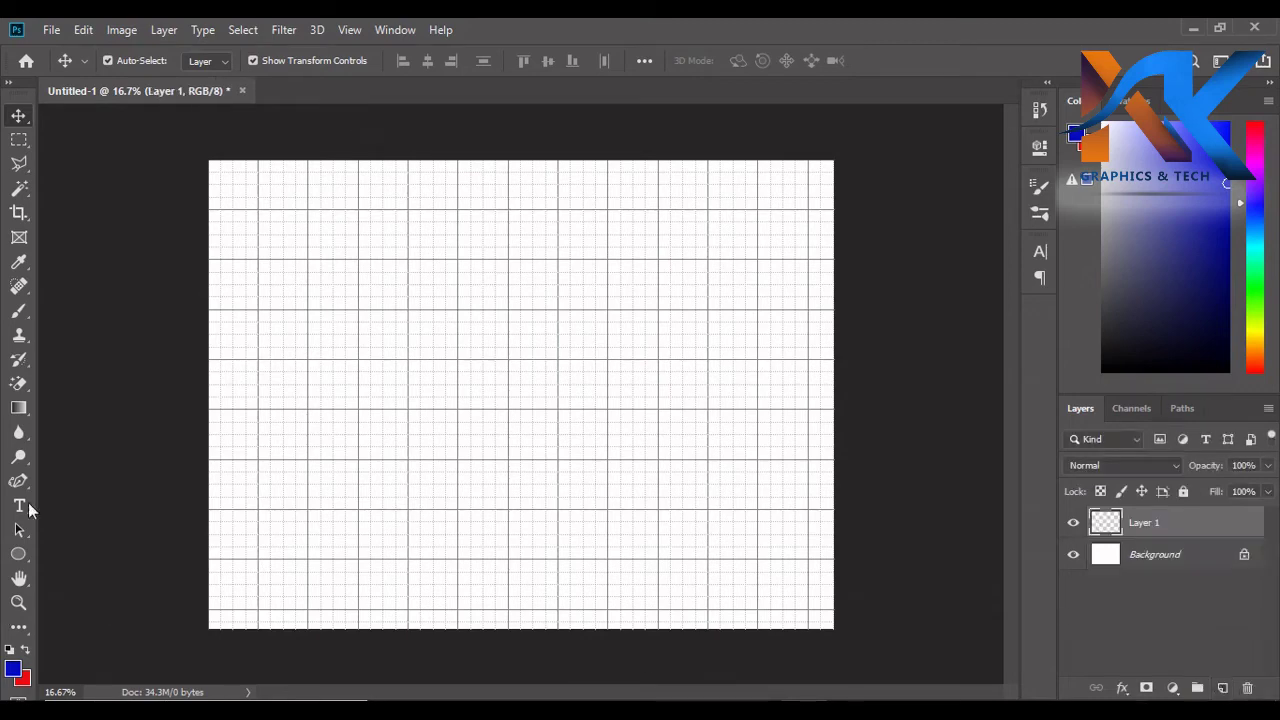
click(18, 554)
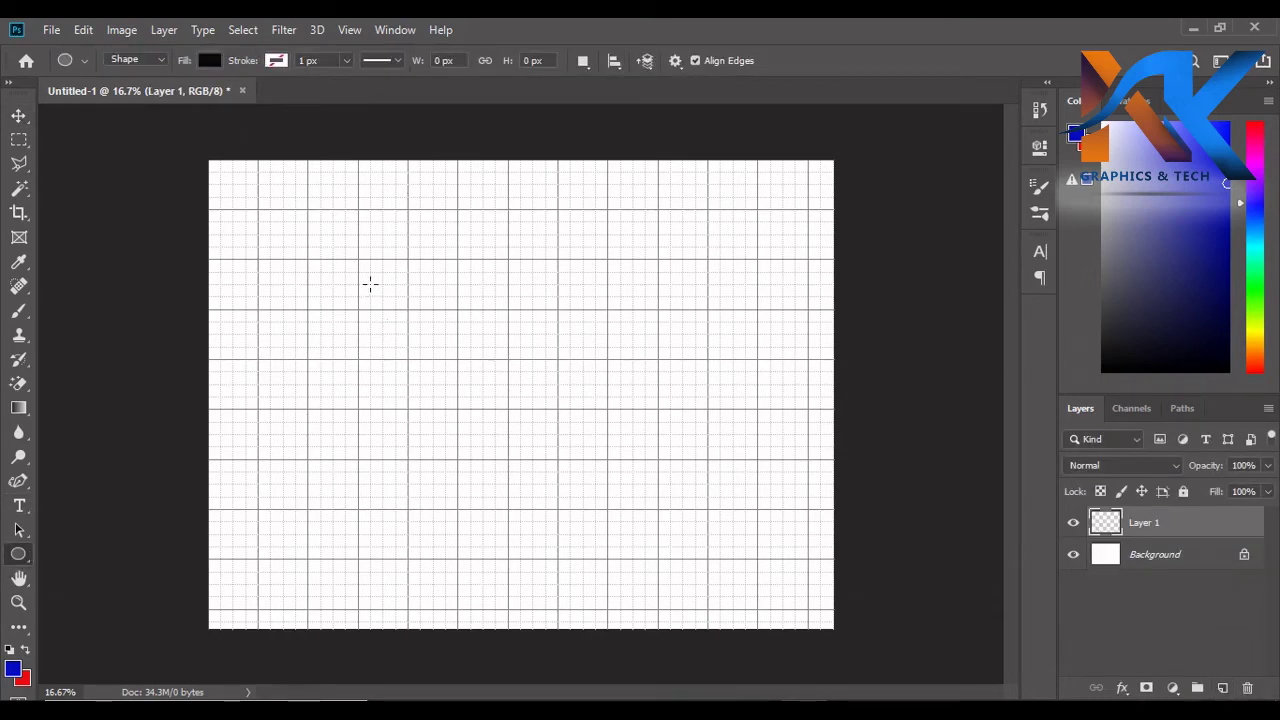
mouse_move(354, 264)
mouse_down()
mouse_move(697, 531)
mouse_move(660, 540)
mouse_up()
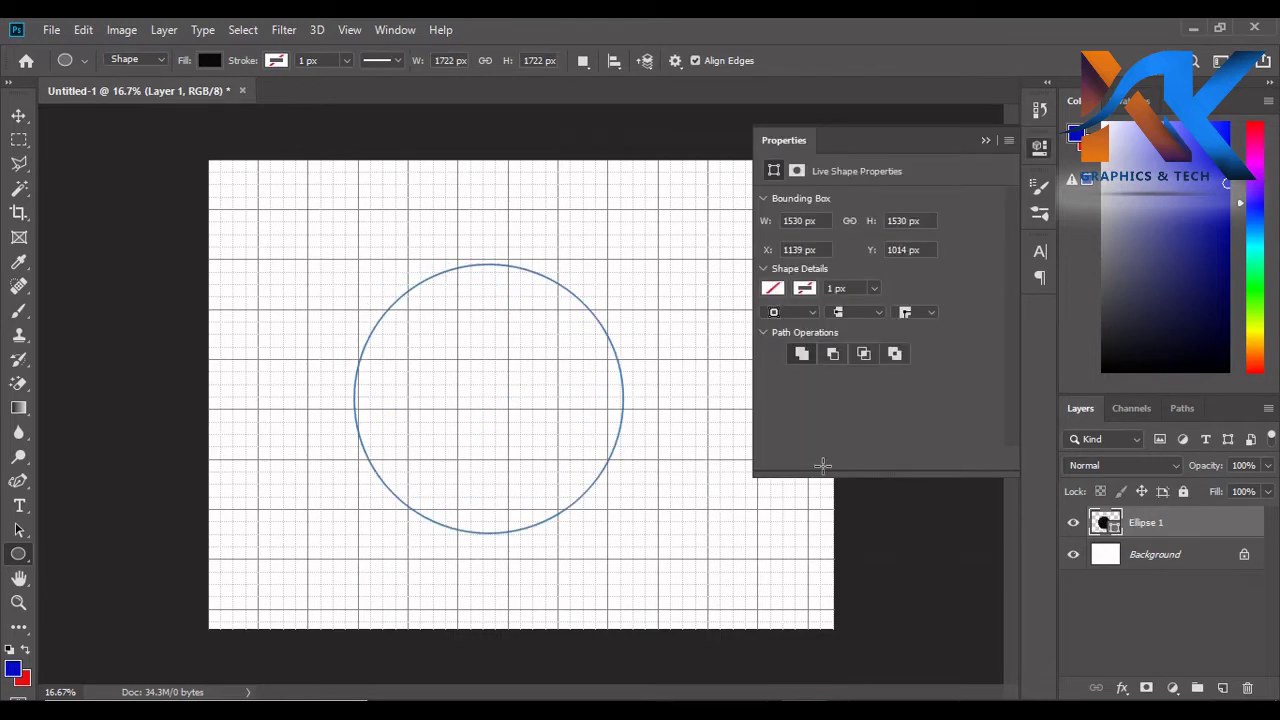
click(985, 141)
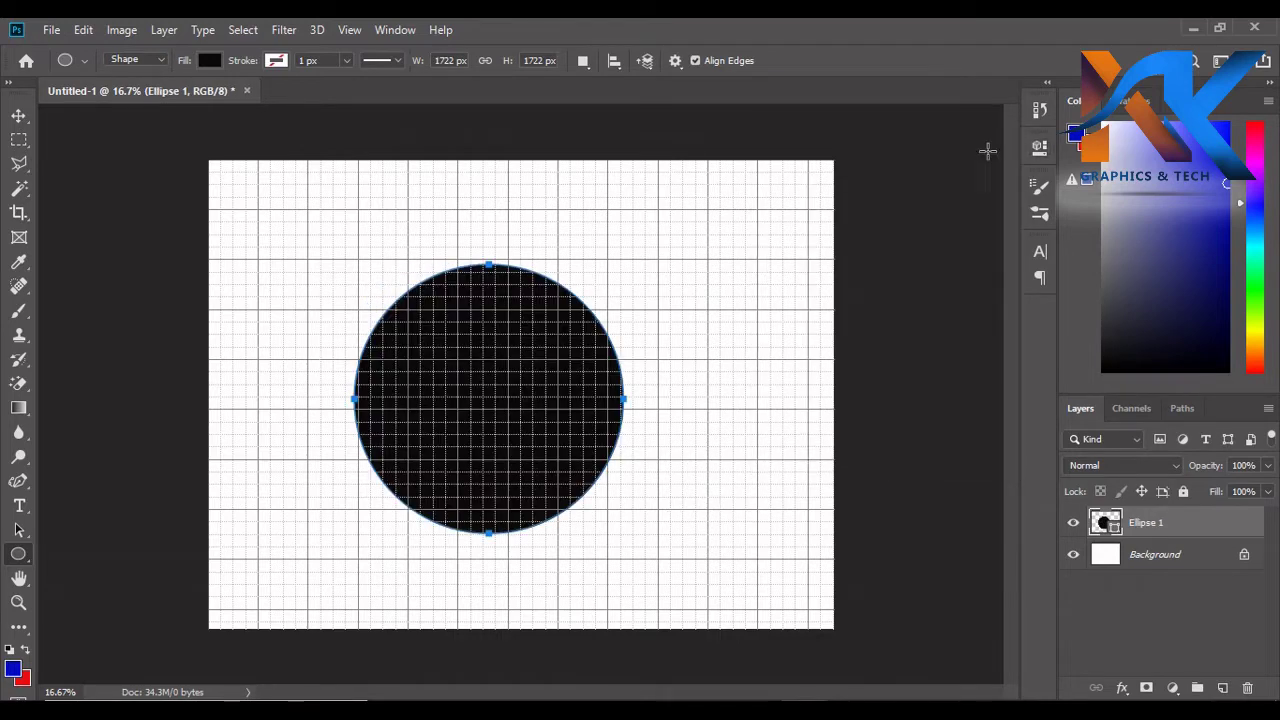
click(18, 115)
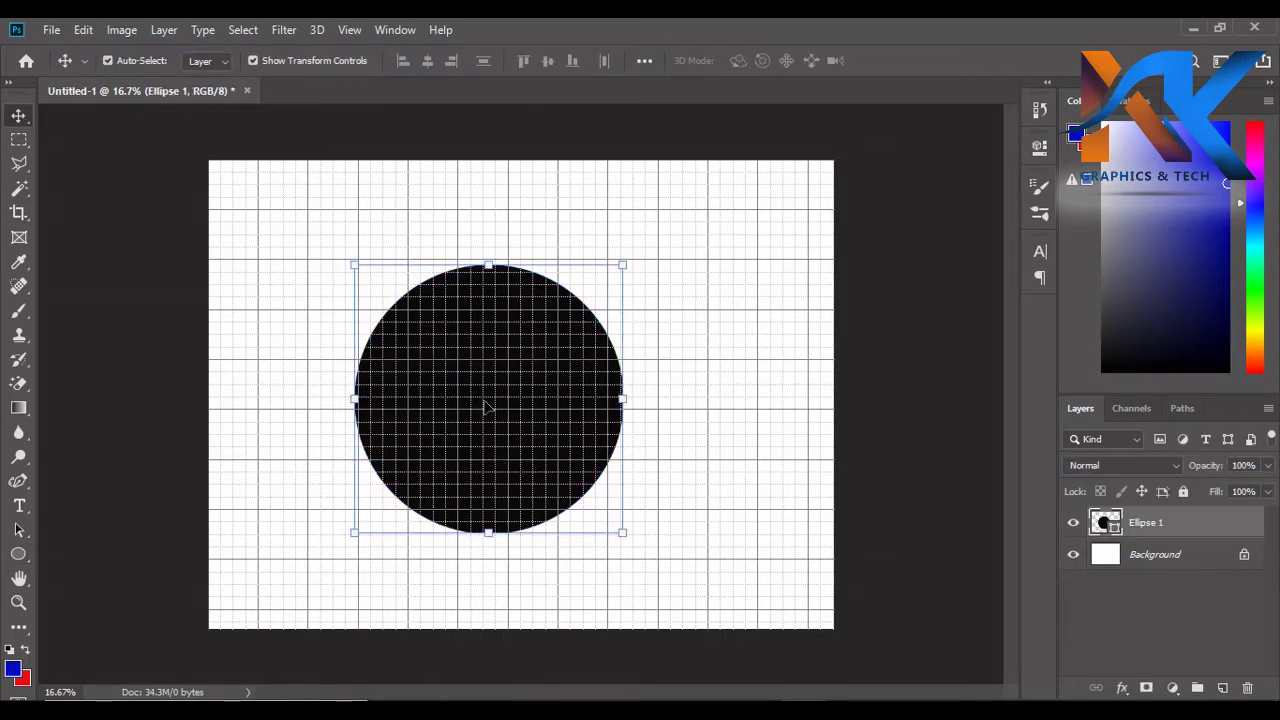
- Duplicate the circle layer and fill the copy with red
right_click(1172, 531)
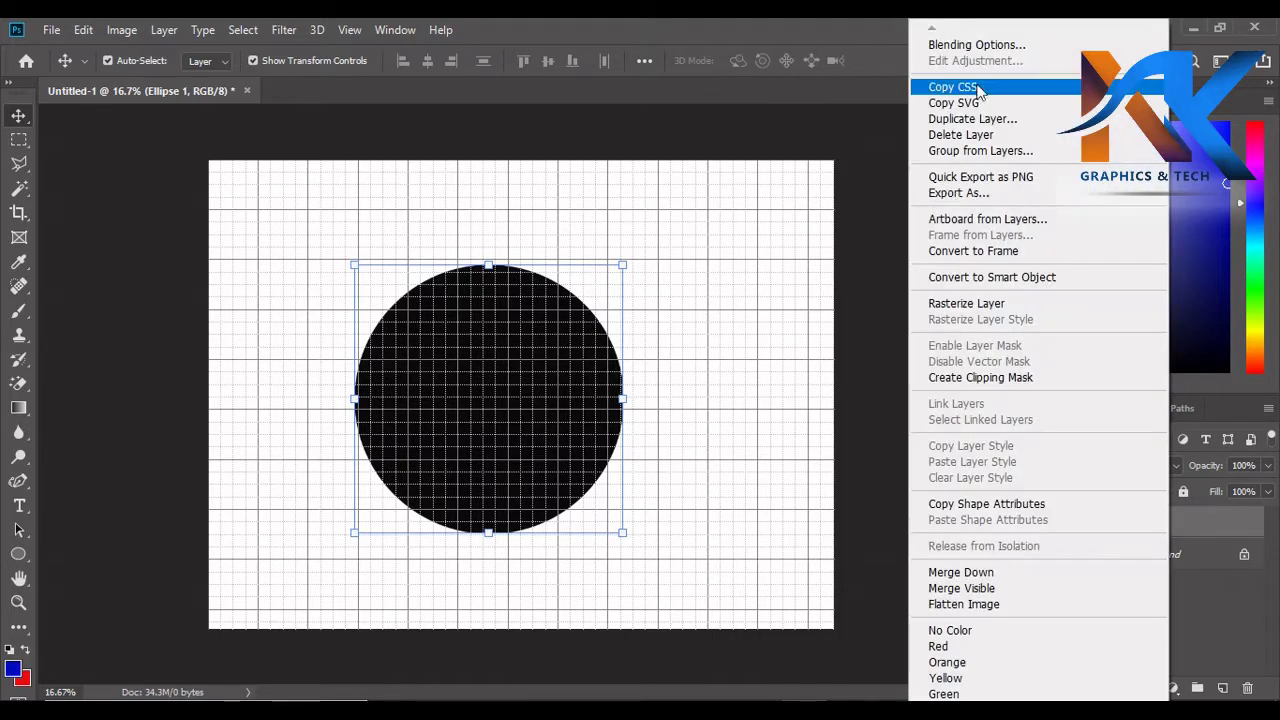
click(1000, 120)
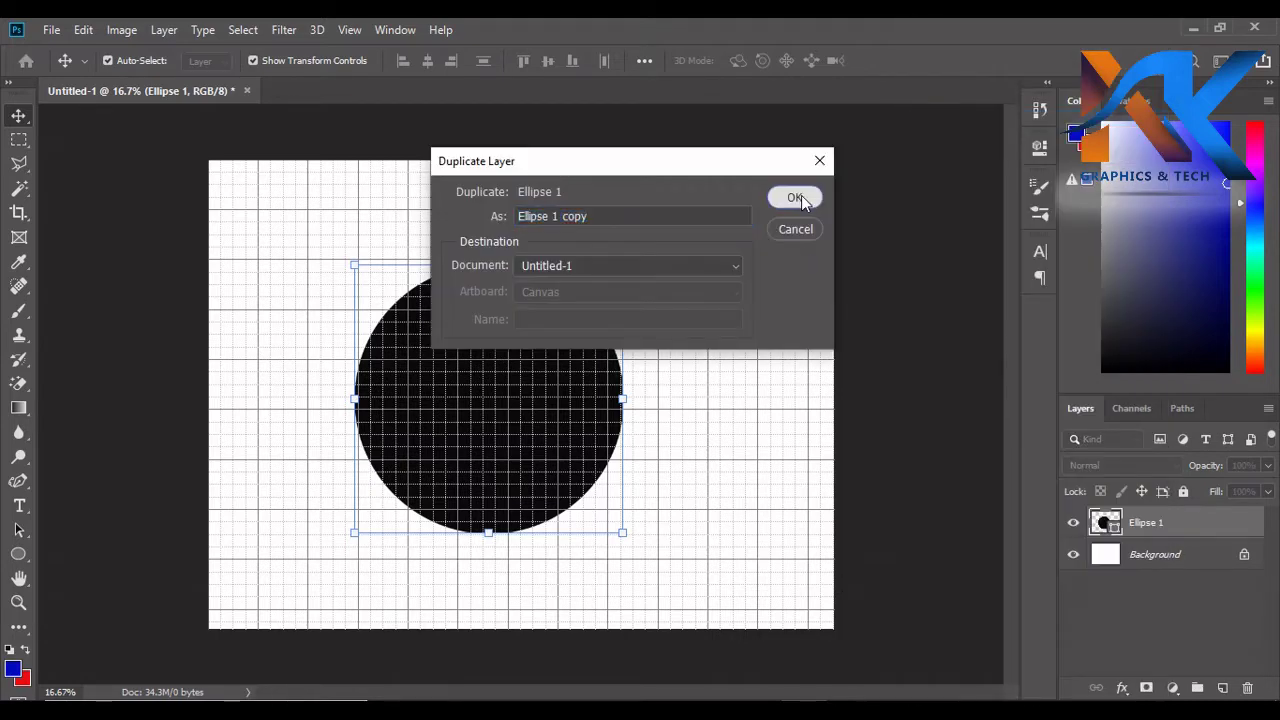
click(794, 197)
key(ctrl+BackSpace)
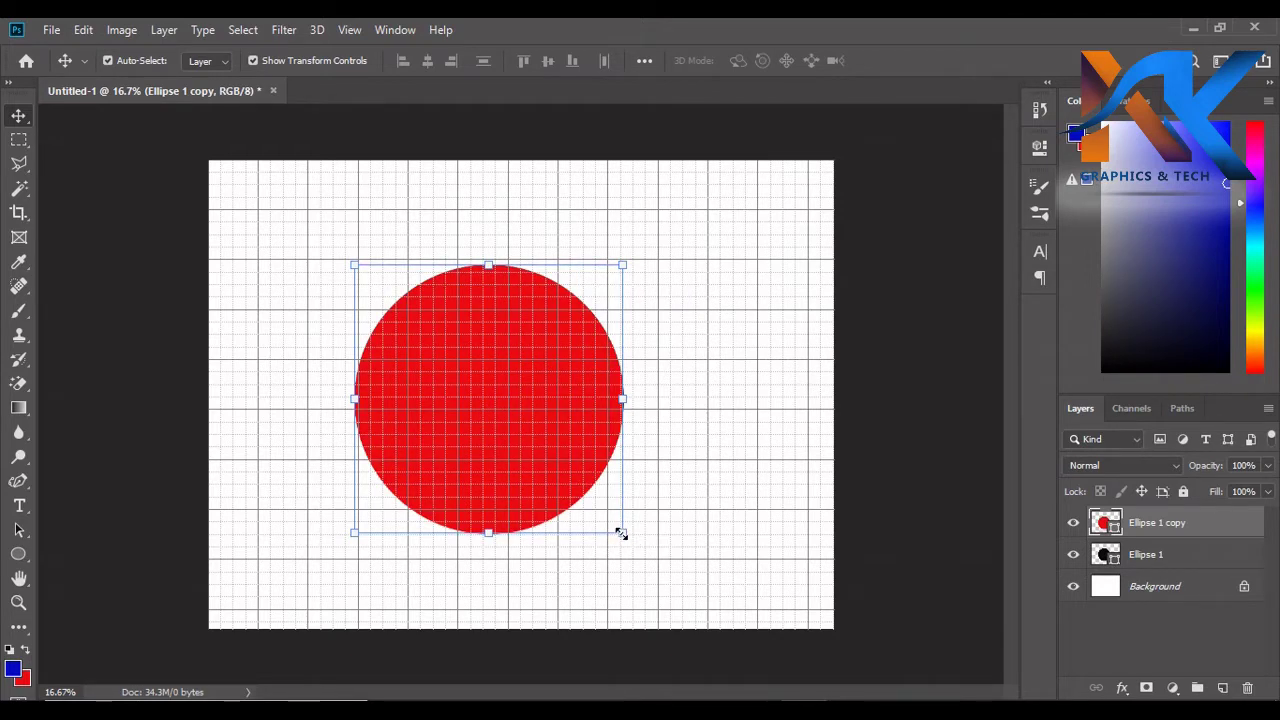
- Scale the red copy to about 88% so a black crescent shows right and bottom
drag(600, 515, 565, 491)
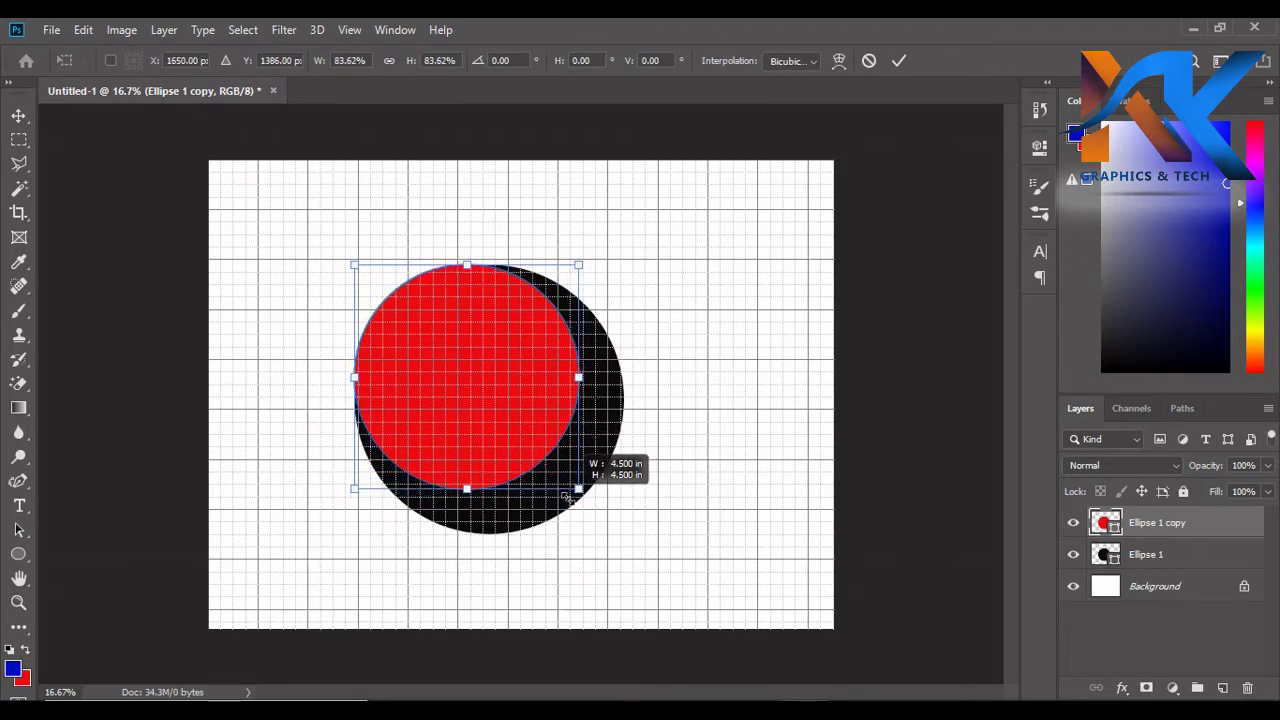
drag(564, 492, 583, 514)
key(ctrl+z)
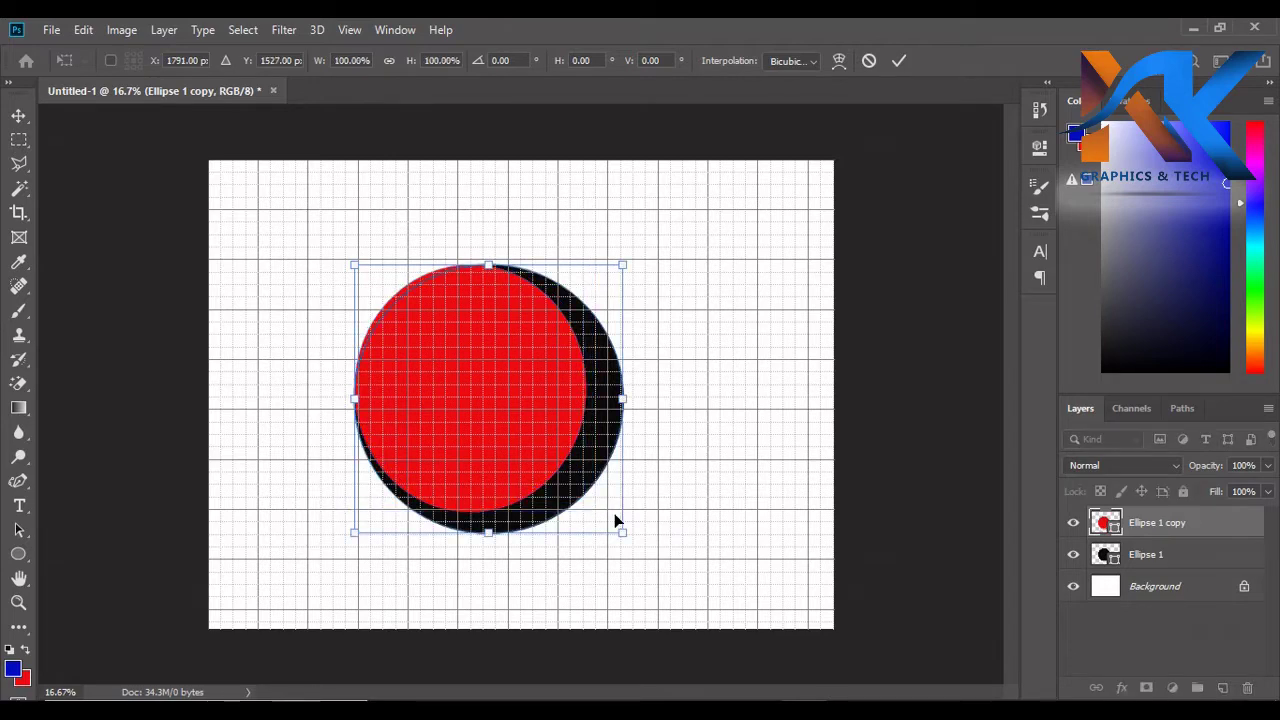
drag(621, 534, 580, 502)
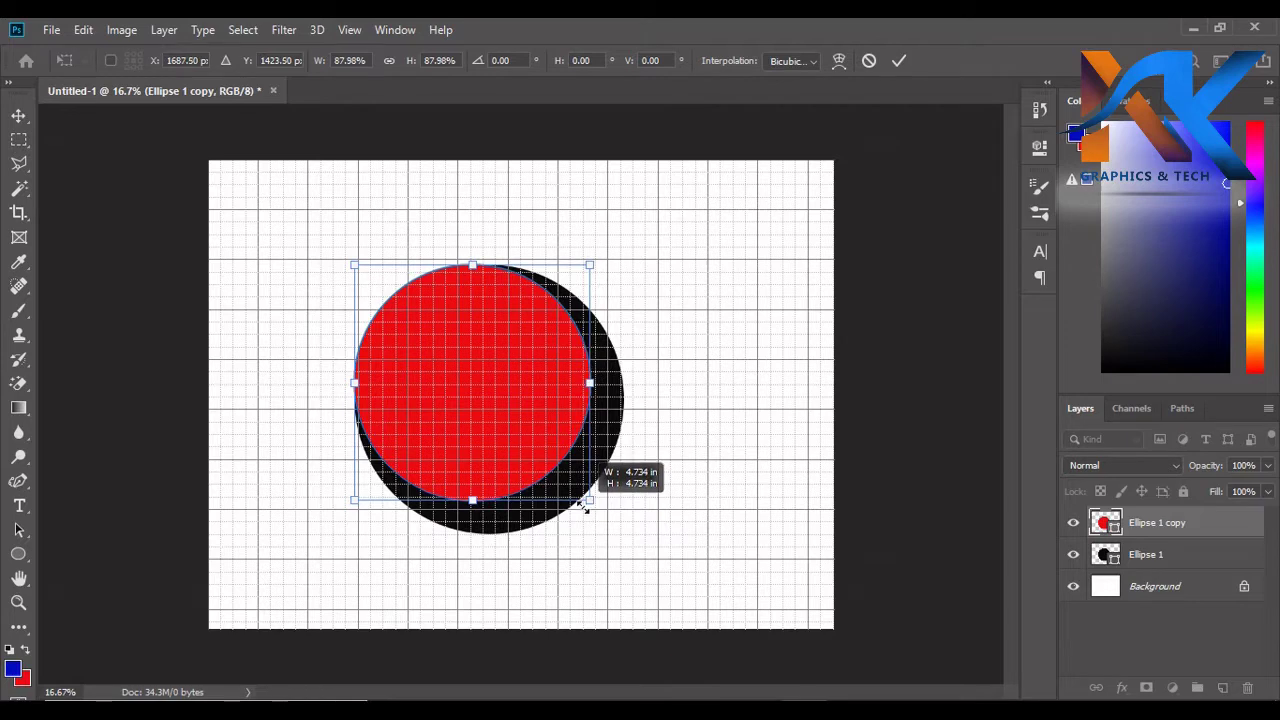
drag(580, 502, 585, 507)
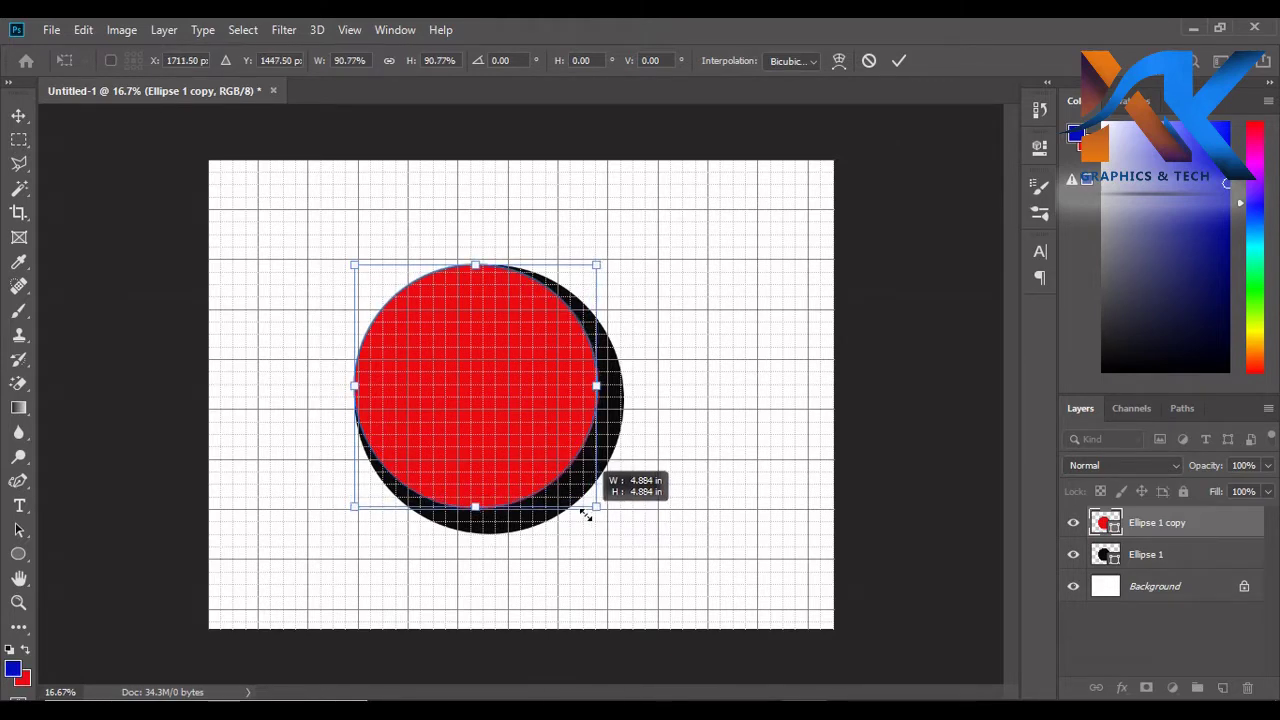
drag(585, 507, 581, 511)
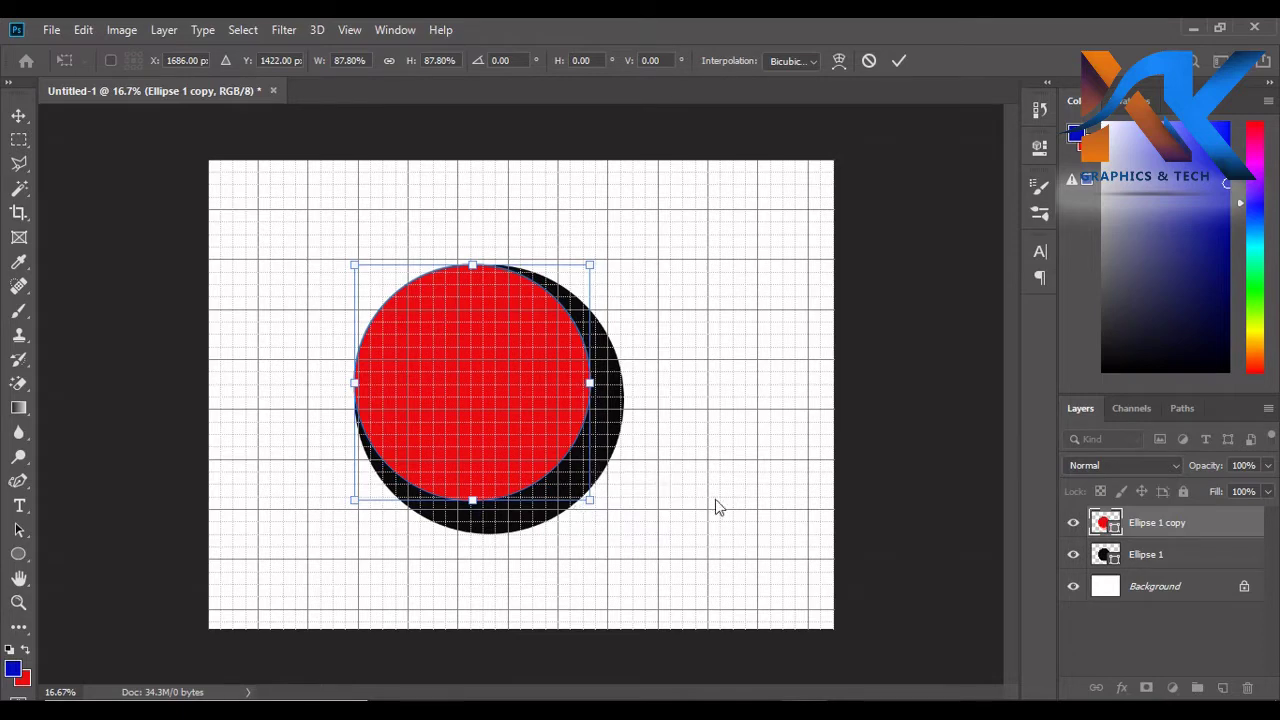
click(906, 61)
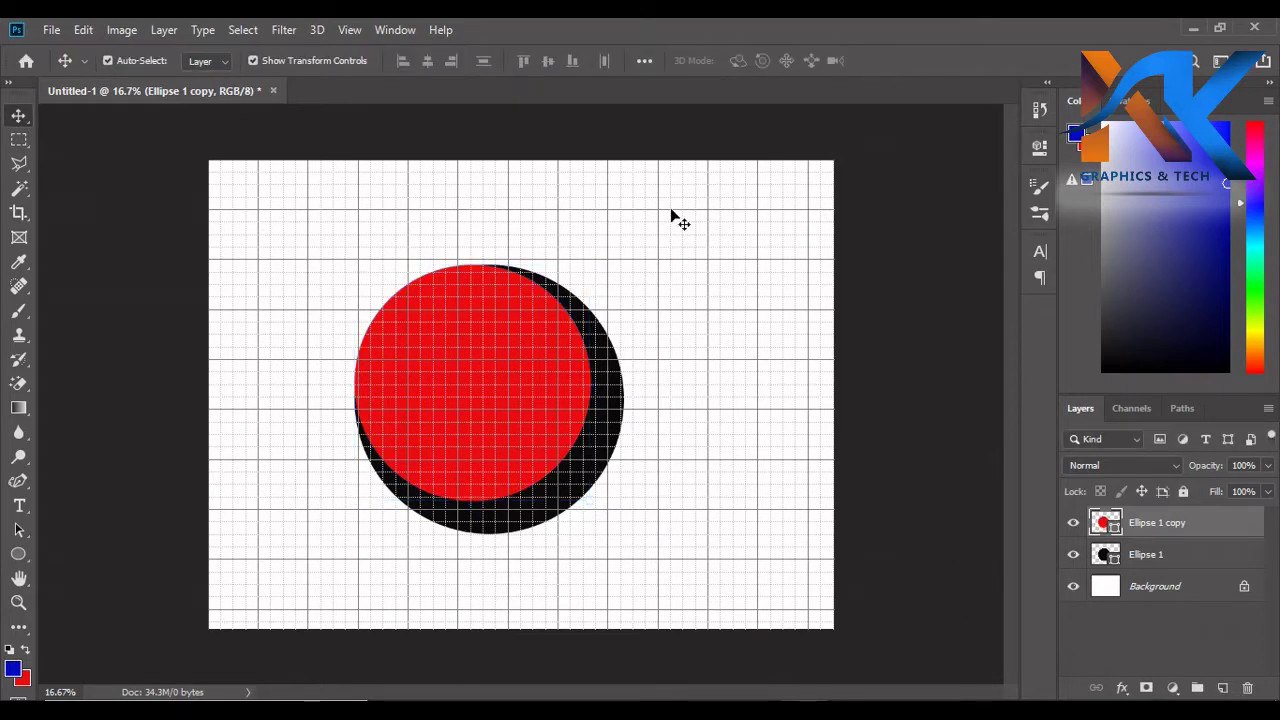
click(1064, 612)
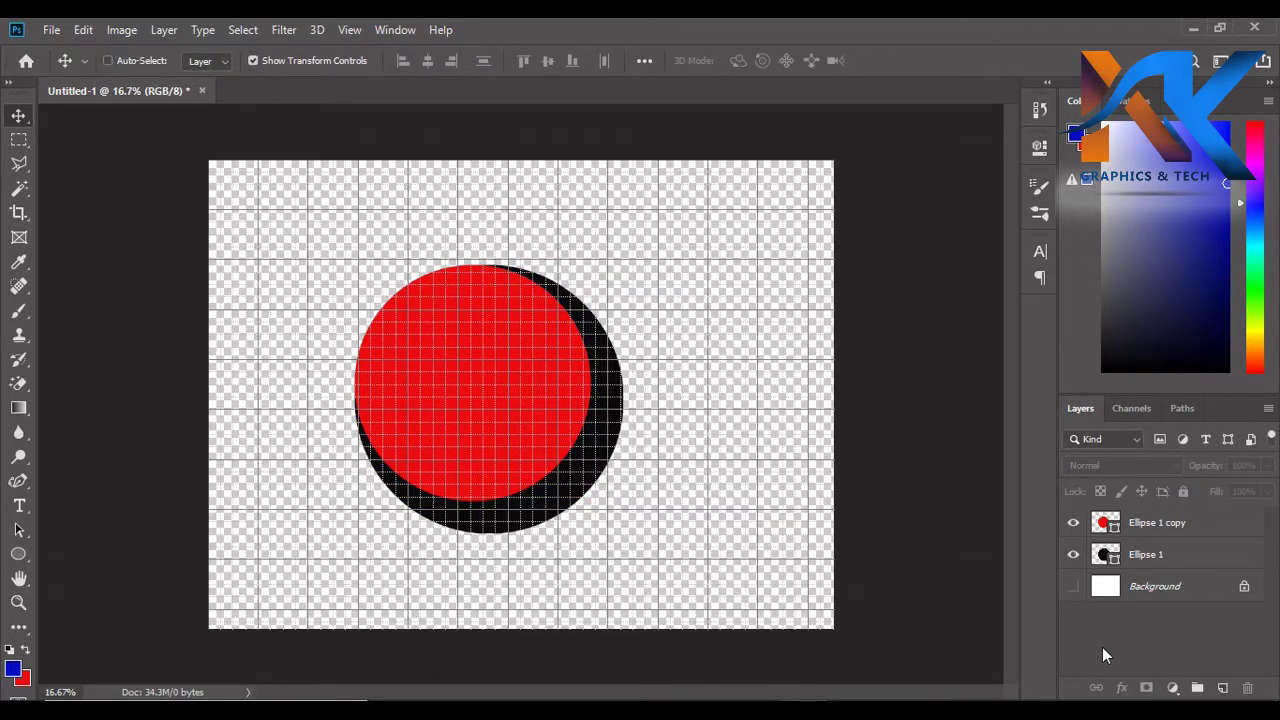
- Merge the circles, show the Background, and magic-erase the red part to leave a crescent
key(ctrl+shift+e)
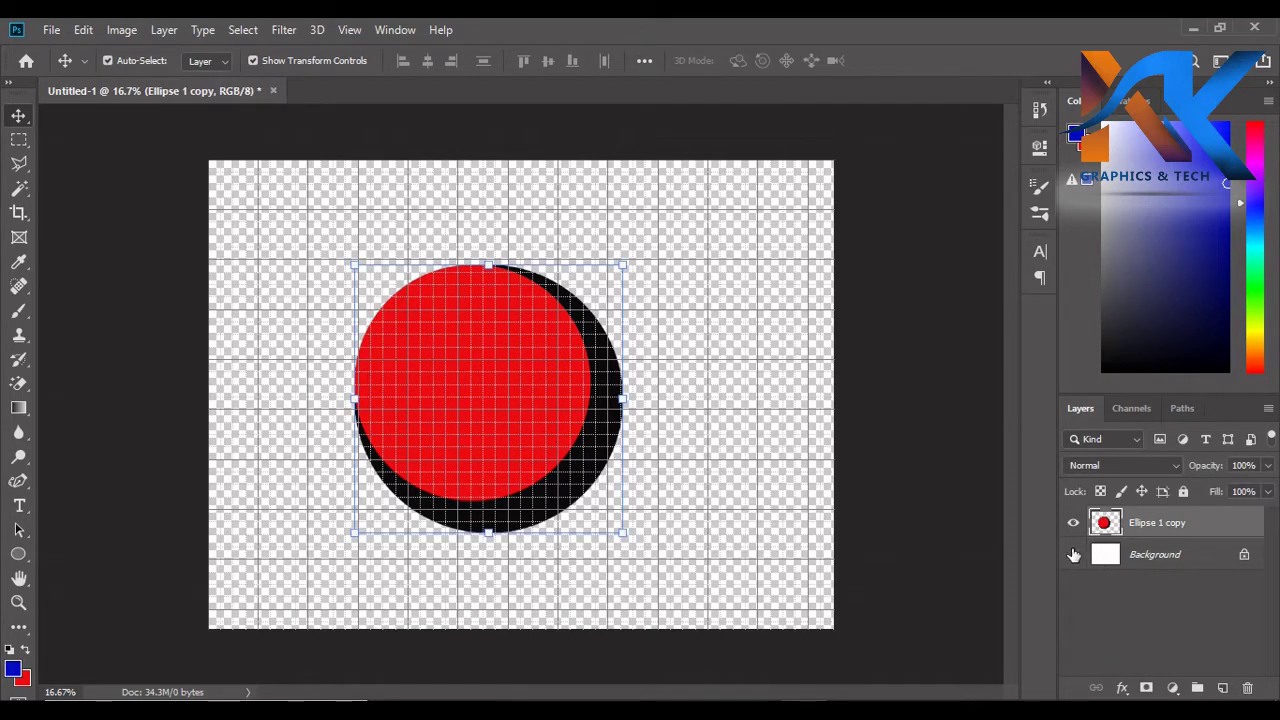
click(1074, 554)
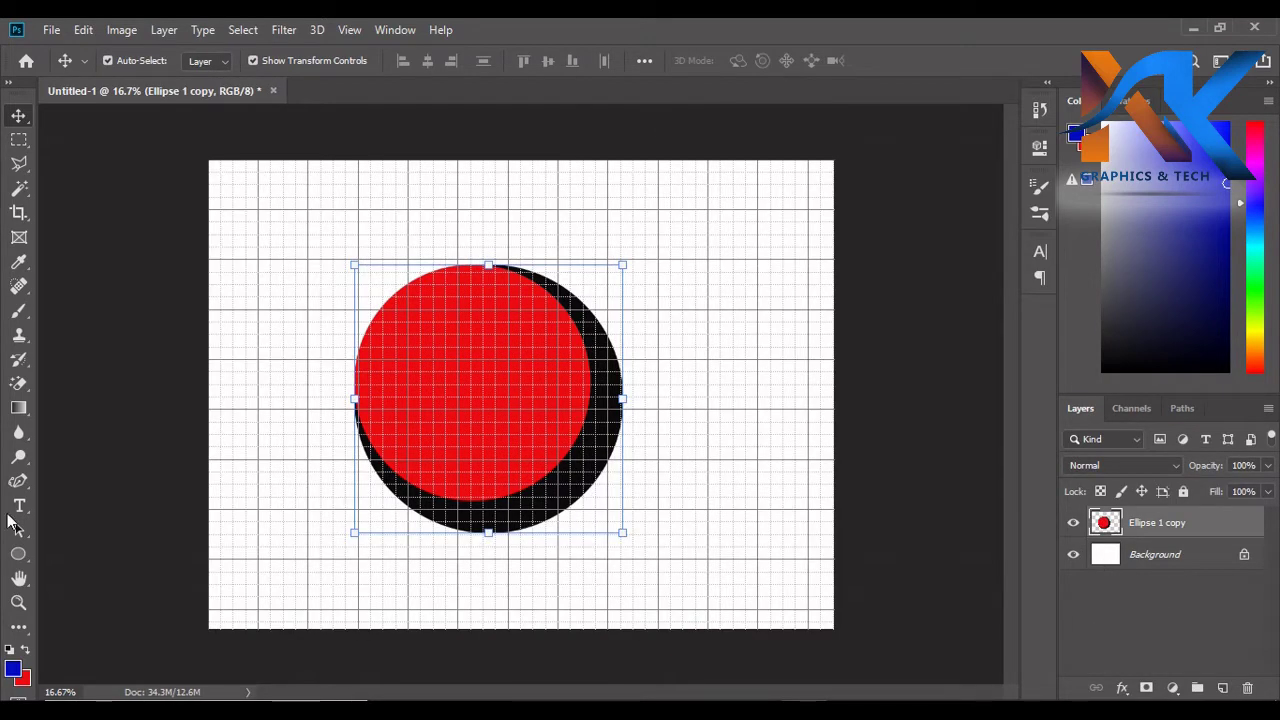
click(18, 383)
click(523, 303)
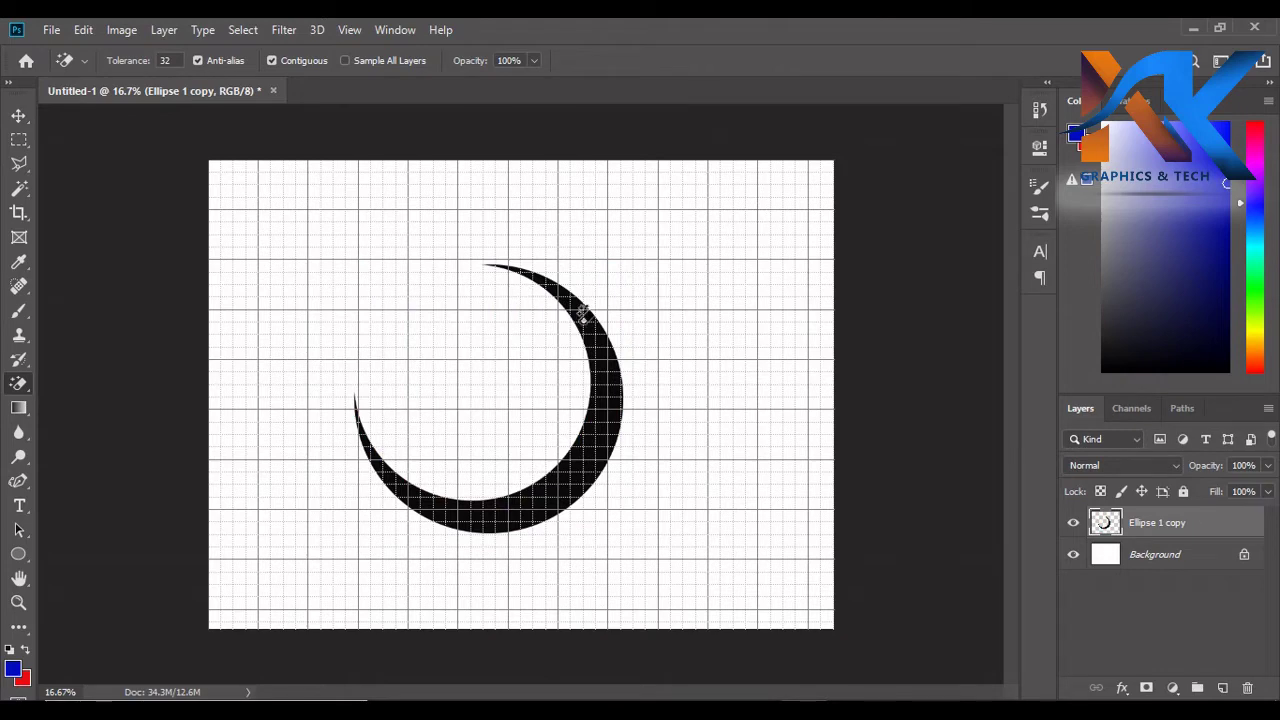
- Rotate the black crescent about 155° so it opens to the right
click(18, 115)
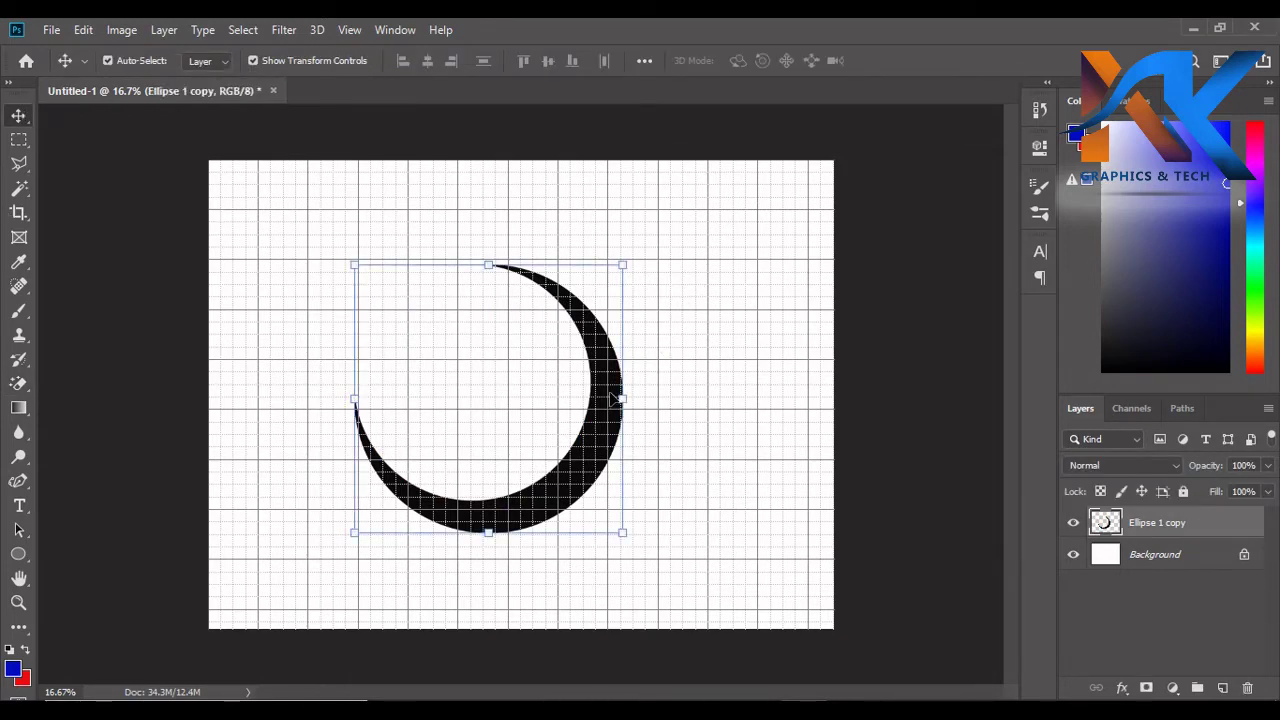
key(ctrl)
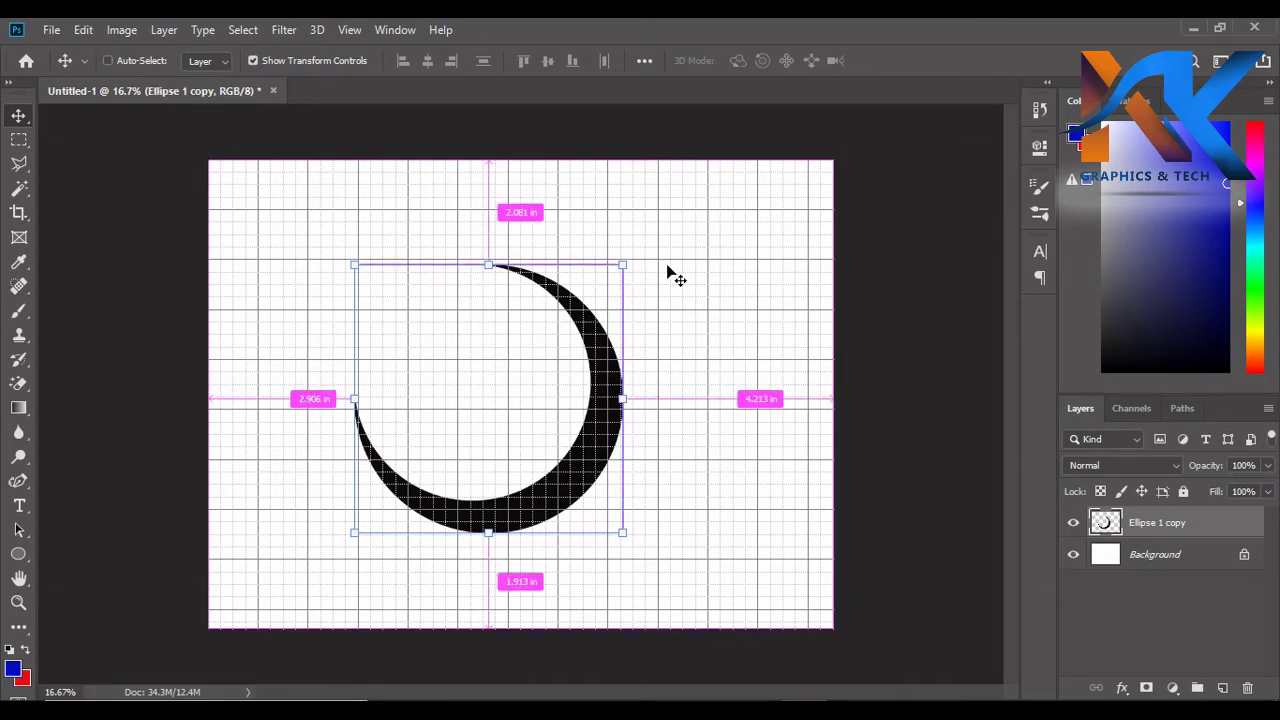
key(ctrl+t)
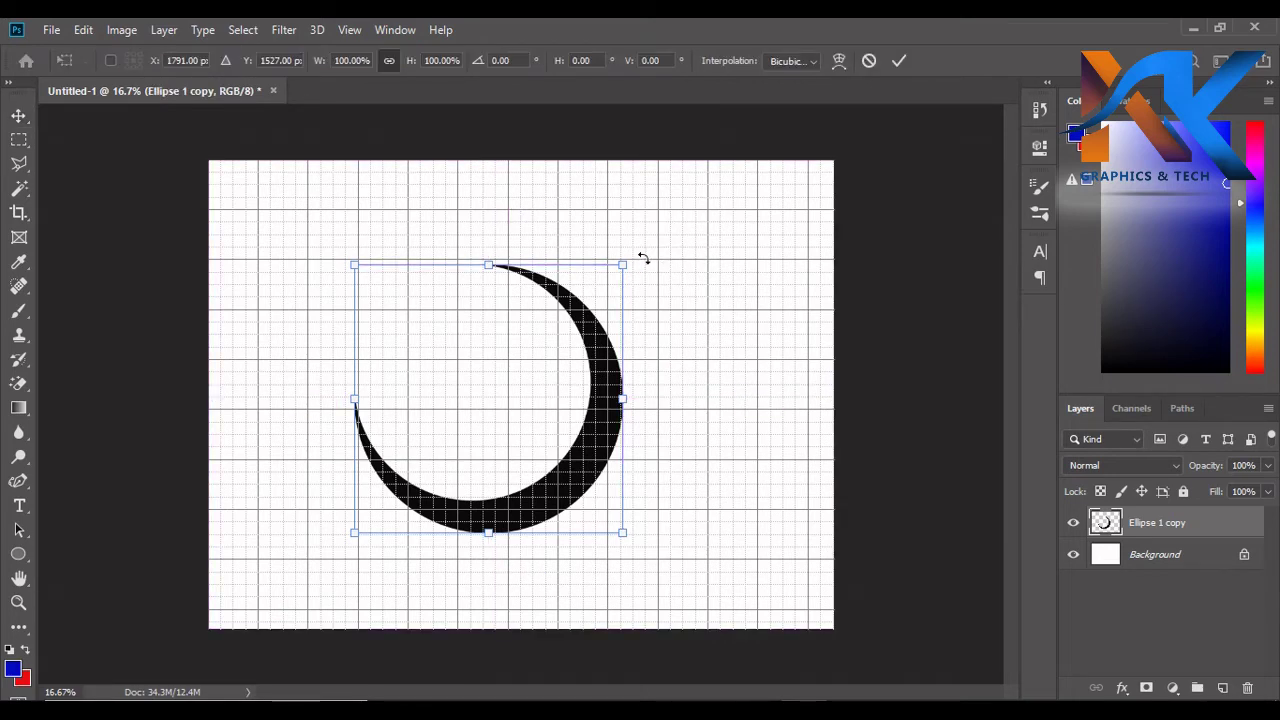
mouse_move(643, 258)
mouse_down()
mouse_move(425, 570)
mouse_move(412, 570)
mouse_up()
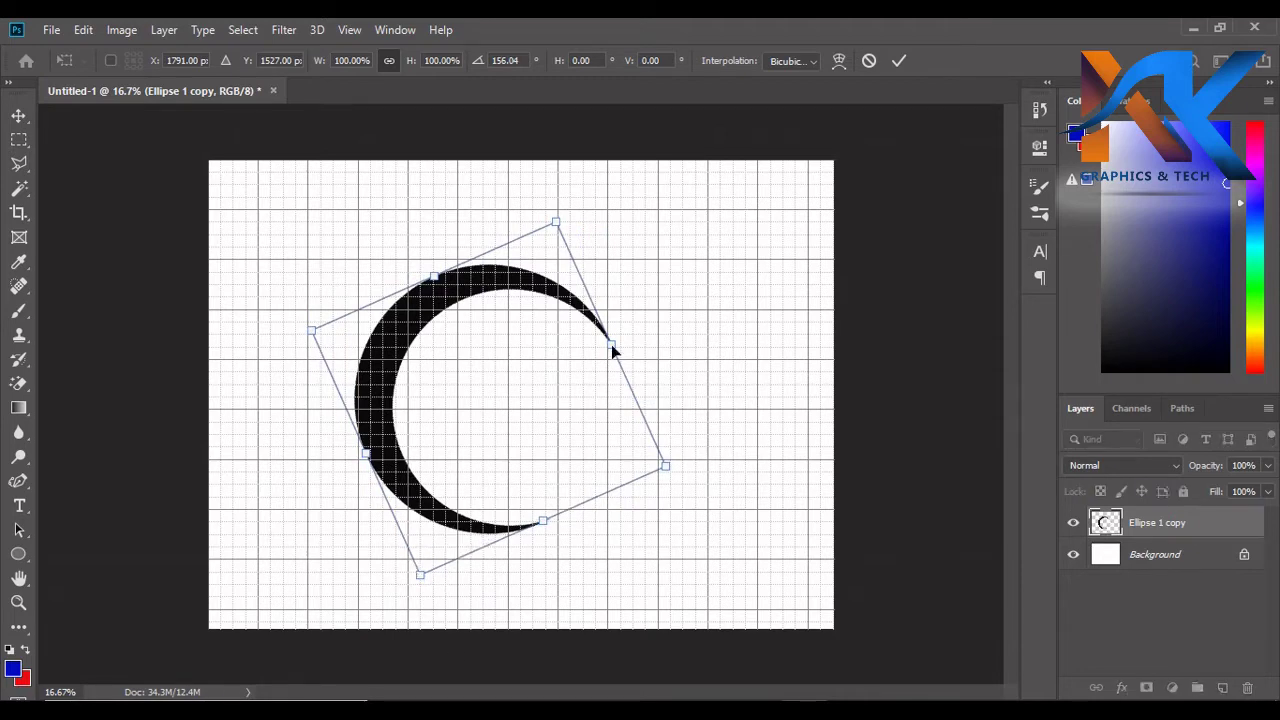
click(903, 61)
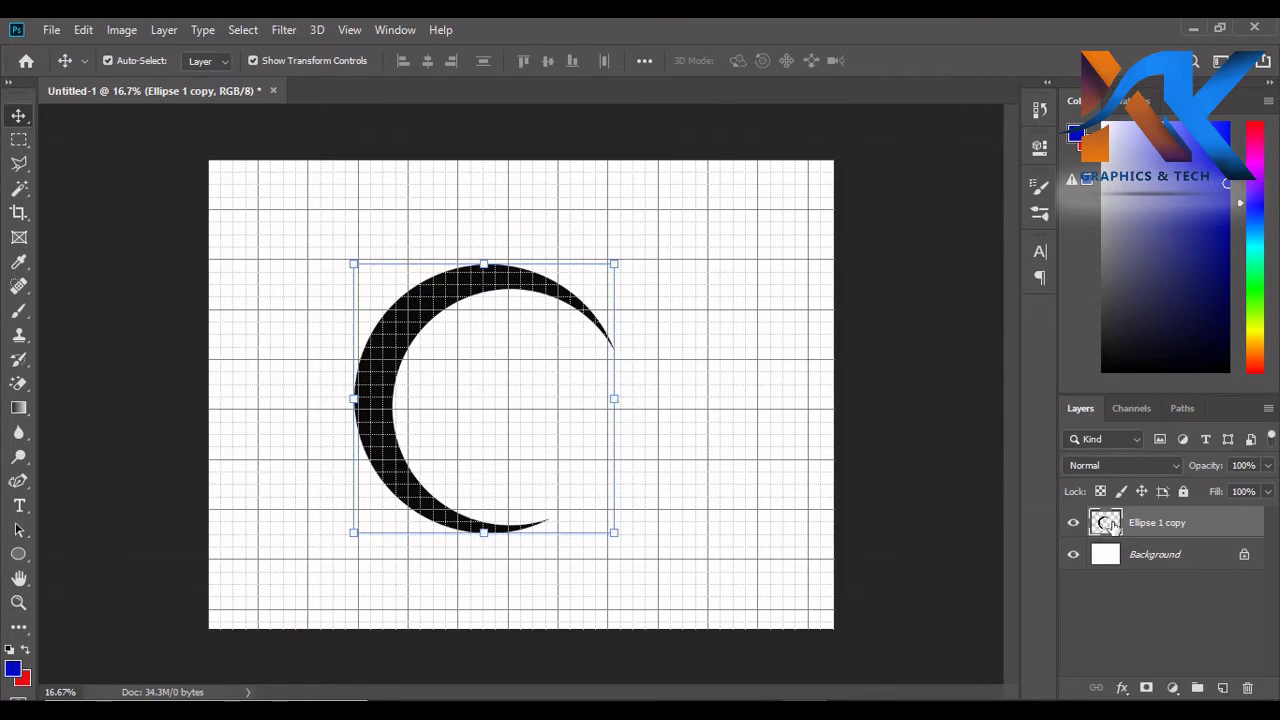
- Duplicate the crescent layer as Ellipse 1 copy 2
right_click(1113, 526)
click(976, 119)
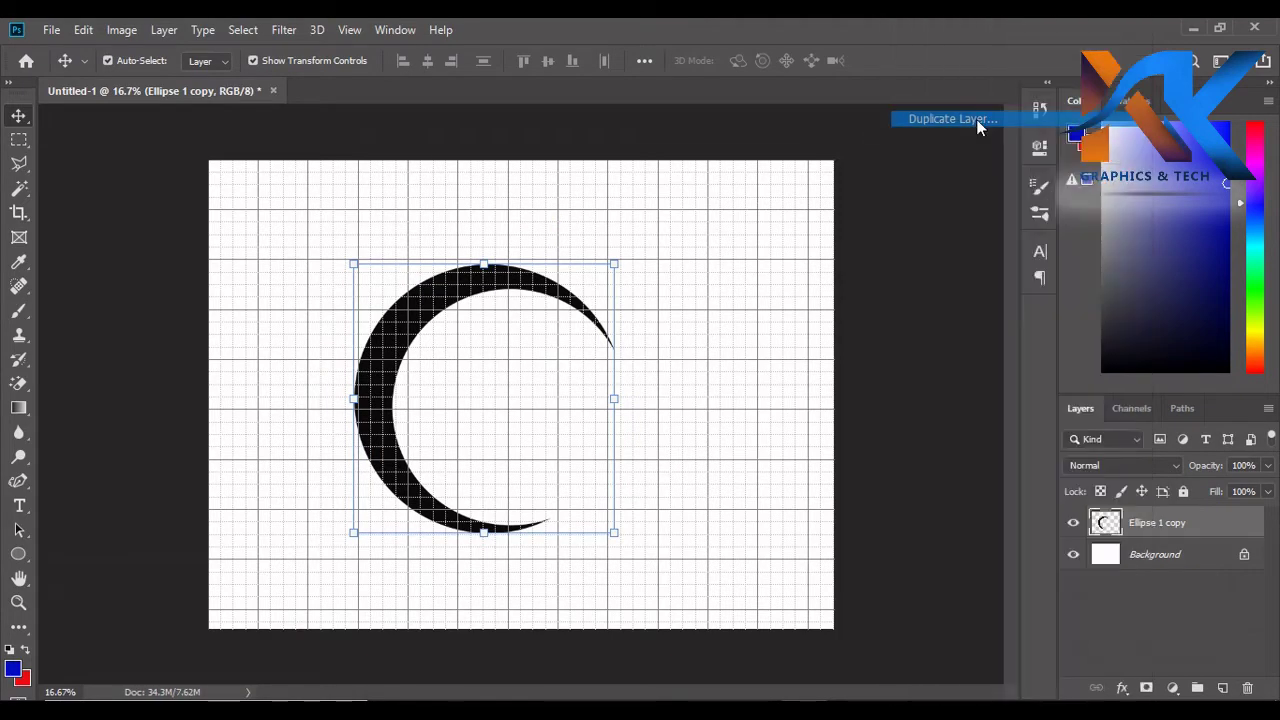
click(798, 195)
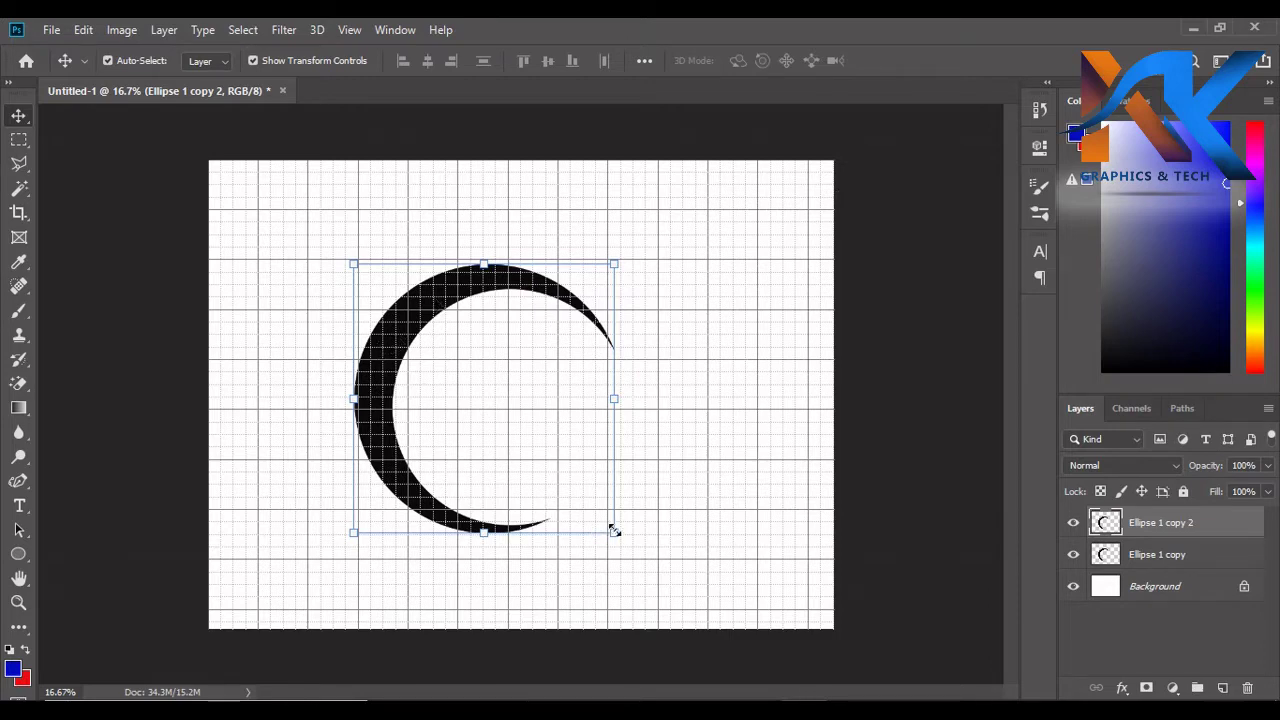
- Scale the copy to 78.7%, rotate it about -171°, and nest it inside the ring
mouse_move(614, 530)
mouse_down()
mouse_move(543, 480)
mouse_move(558, 474)
mouse_up()
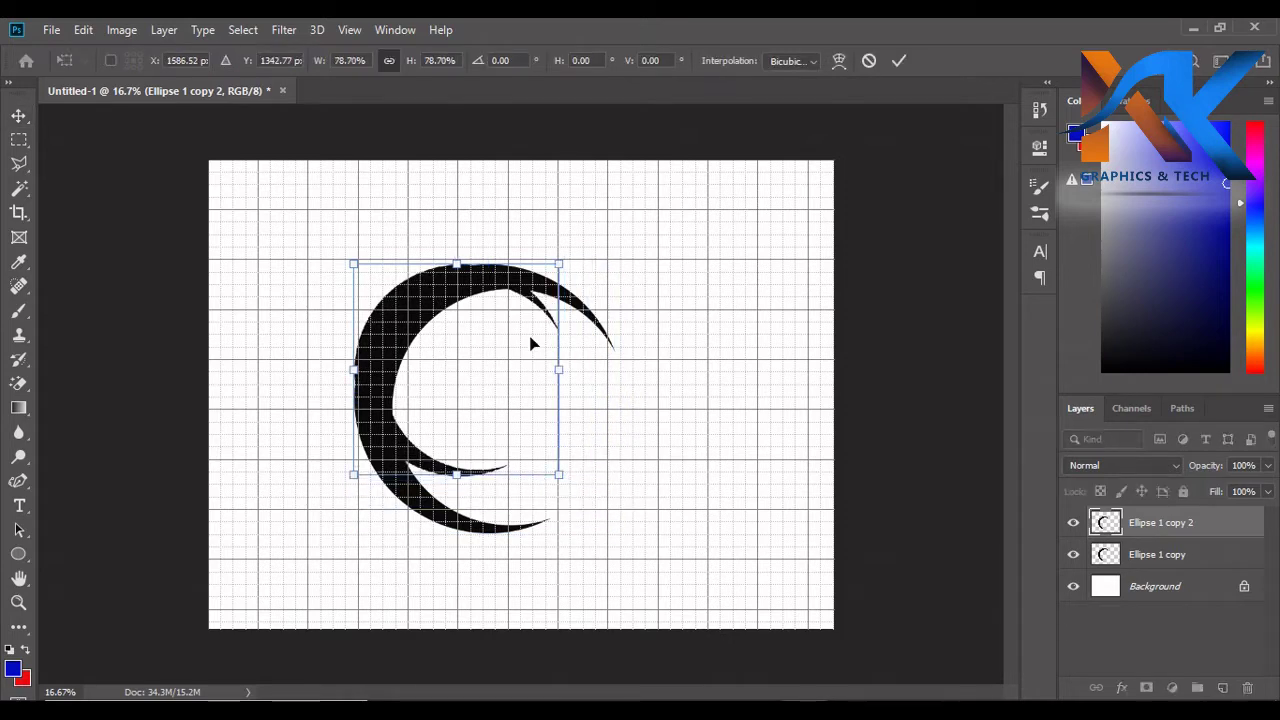
mouse_move(575, 239)
mouse_down()
mouse_move(589, 471)
mouse_move(400, 468)
mouse_move(337, 436)
mouse_move(372, 430)
mouse_up()
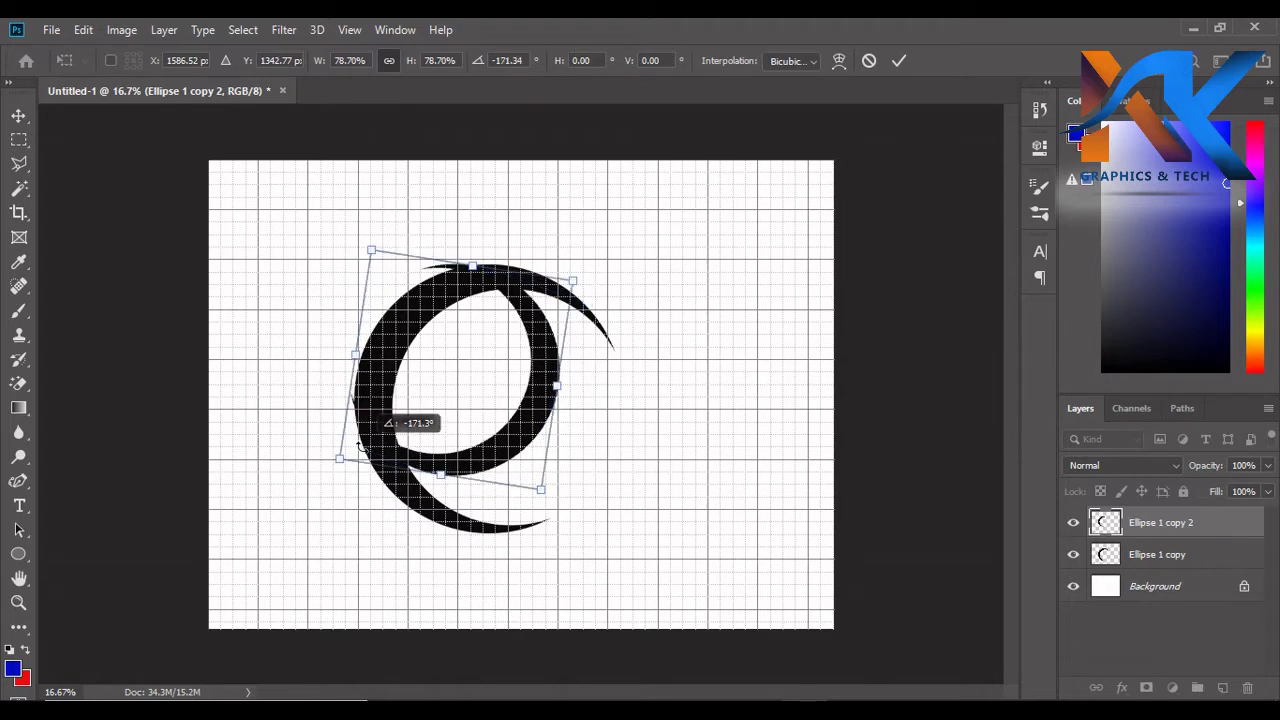
mouse_move(522, 423)
mouse_down()
mouse_move(620, 476)
mouse_move(559, 464)
mouse_move(584, 463)
mouse_up()
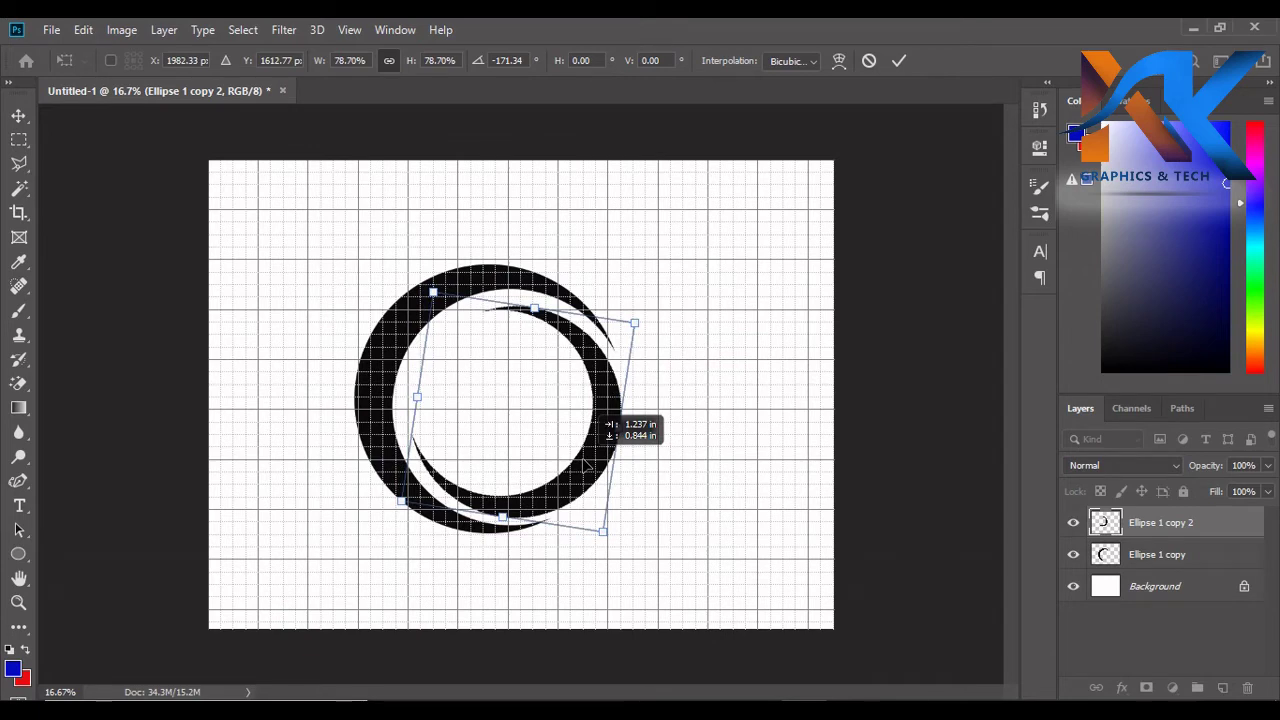
key(shift+Up)
key(Up)
key(Up)
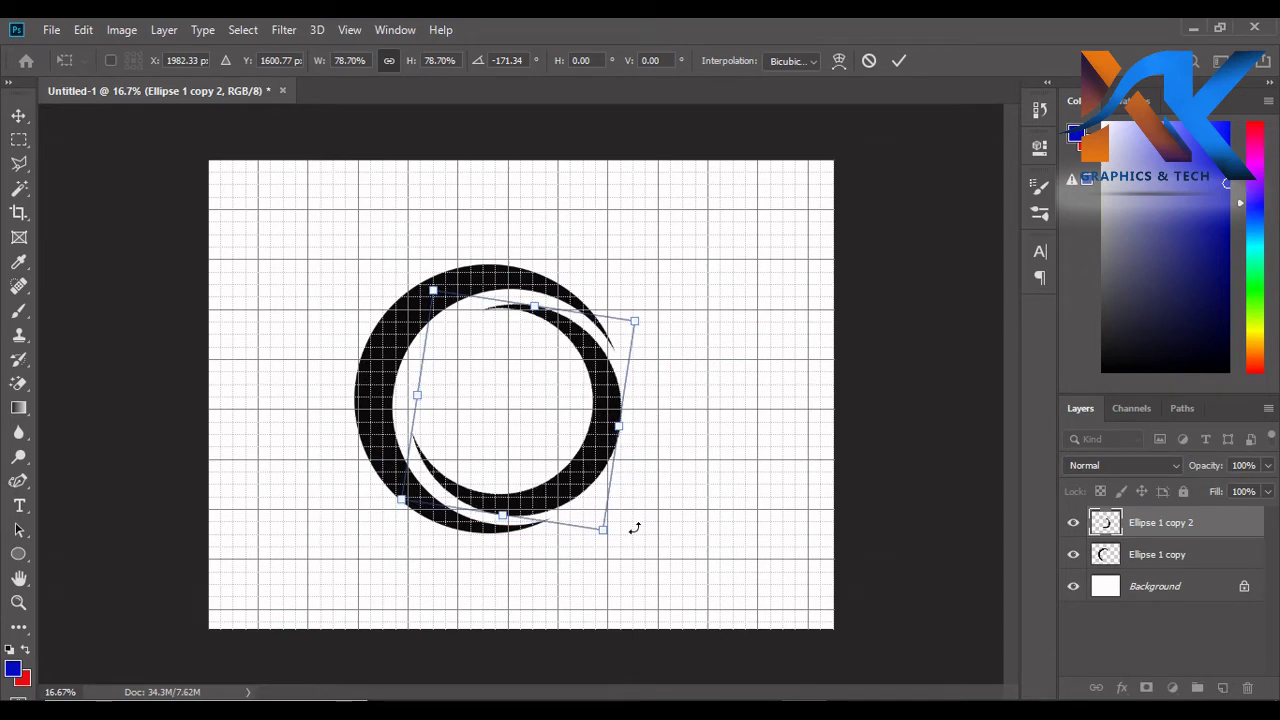
key(Down)
key(Down)
key(Down)
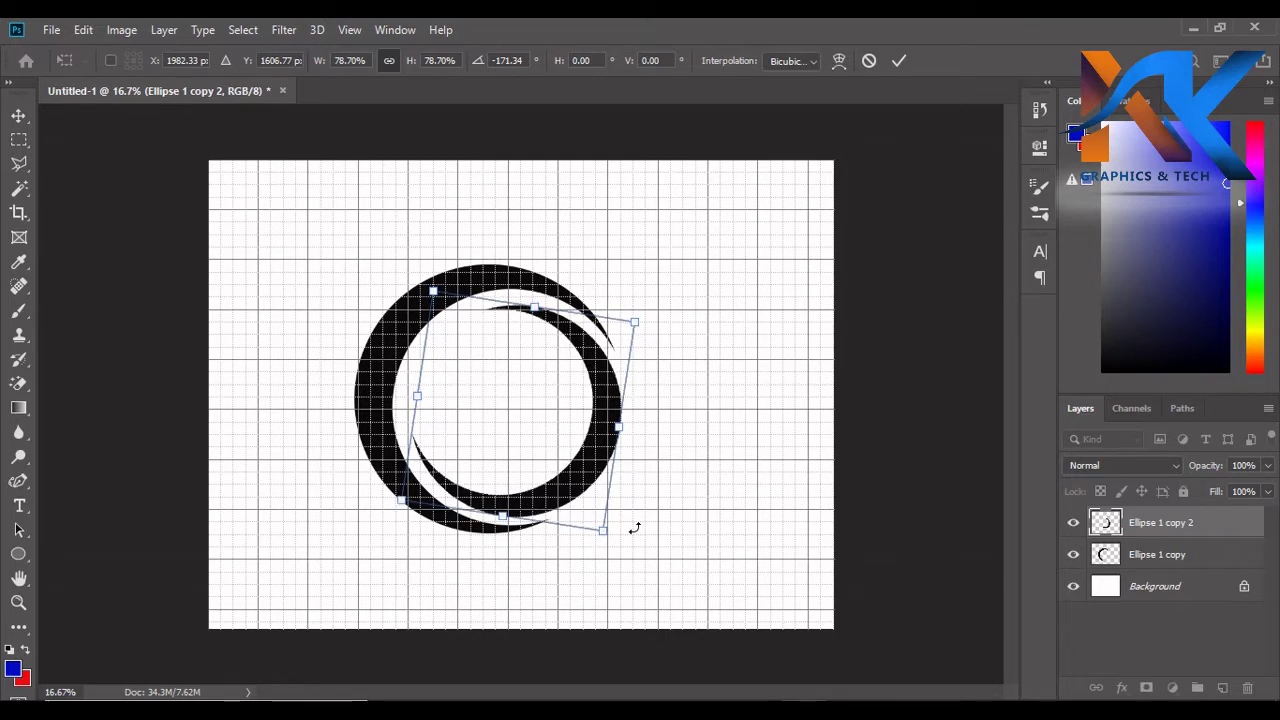
key(Return)
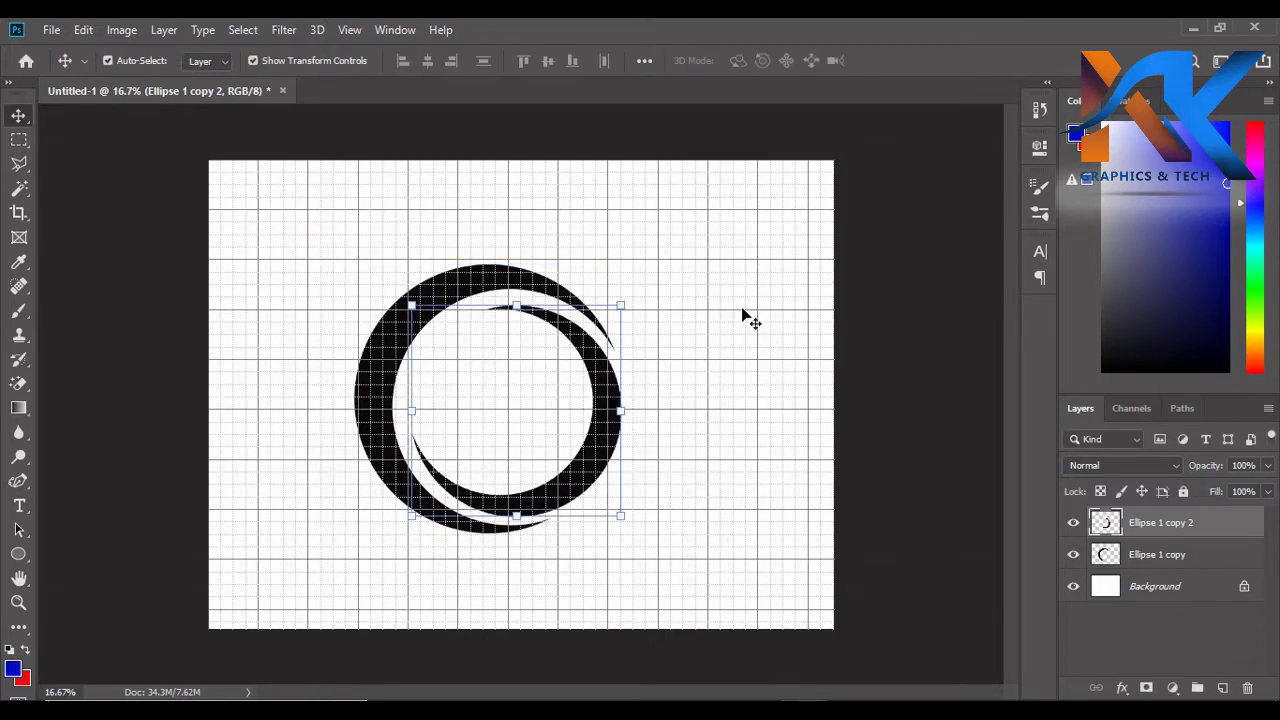
click(693, 248)
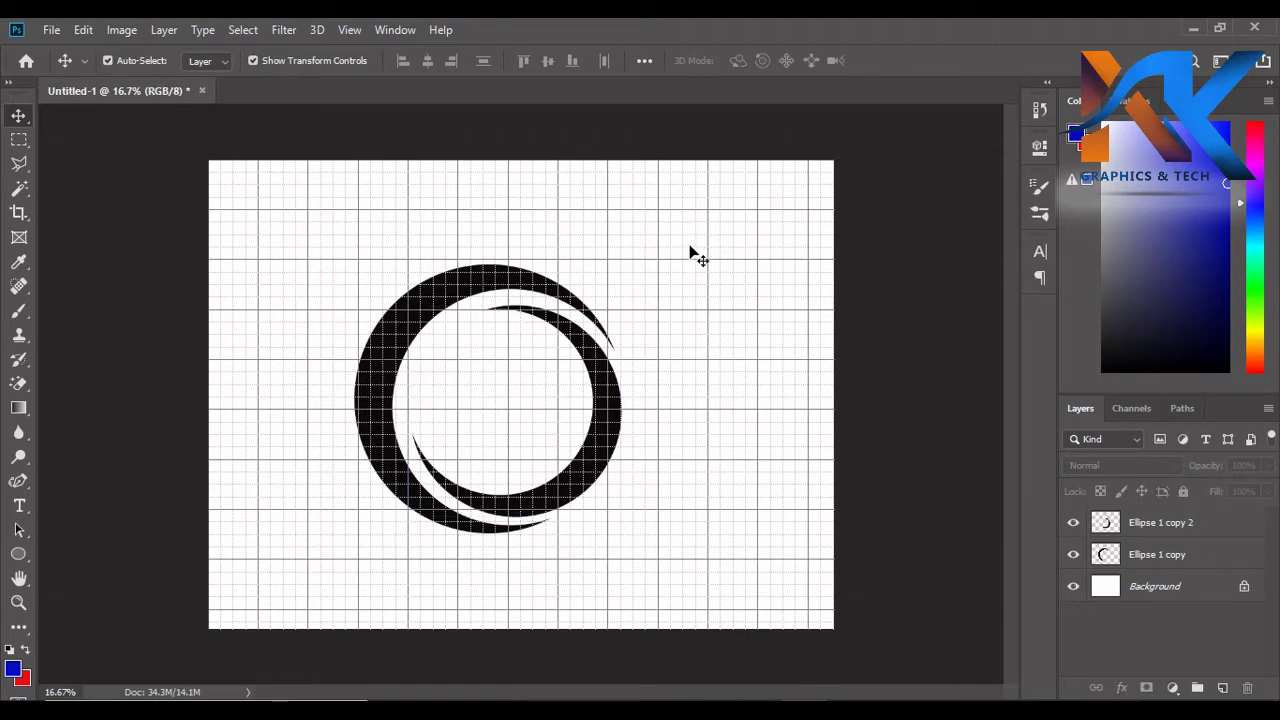
- Add Layer 1 and start a Pen path with a segment running down-right from inside the ring
click(1223, 689)
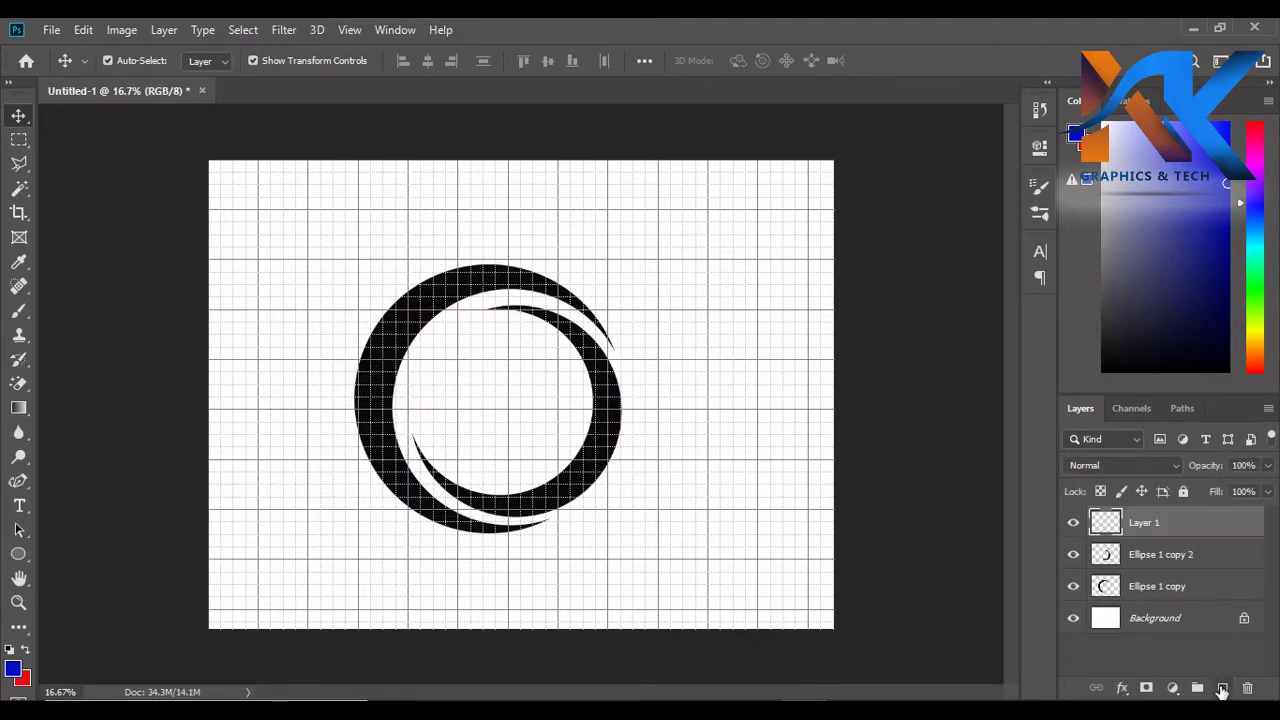
click(19, 481)
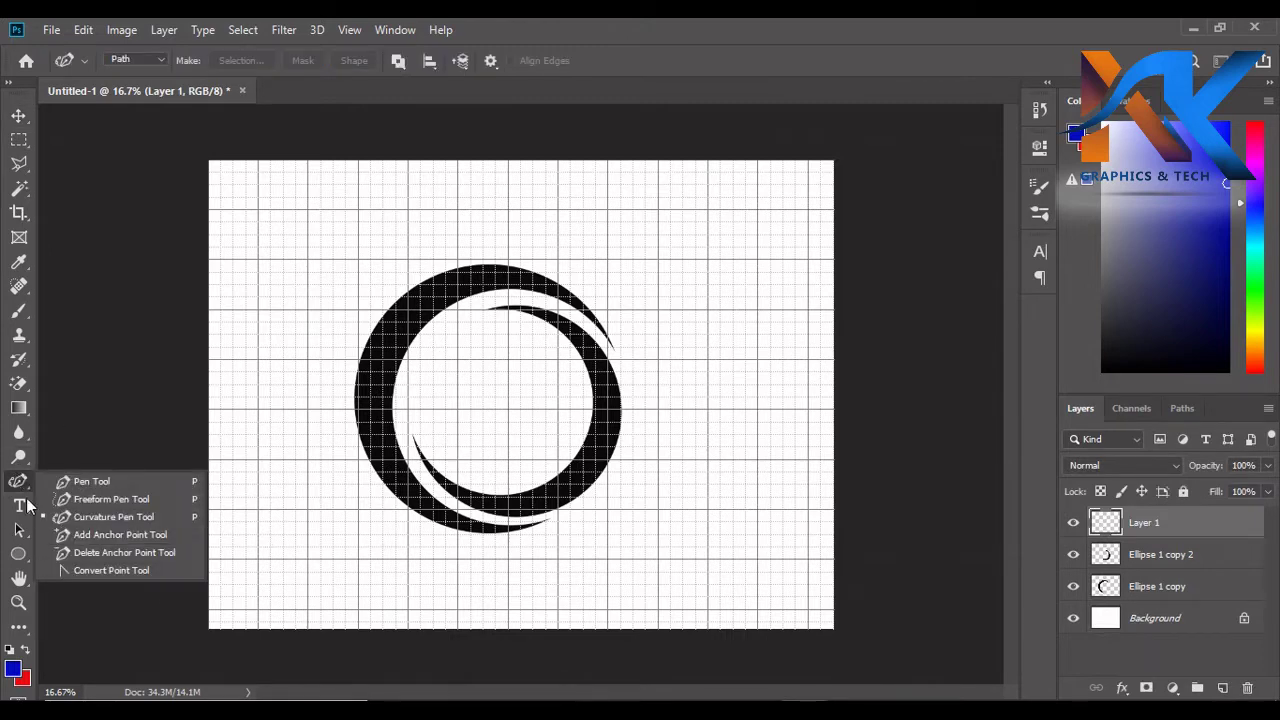
click(101, 484)
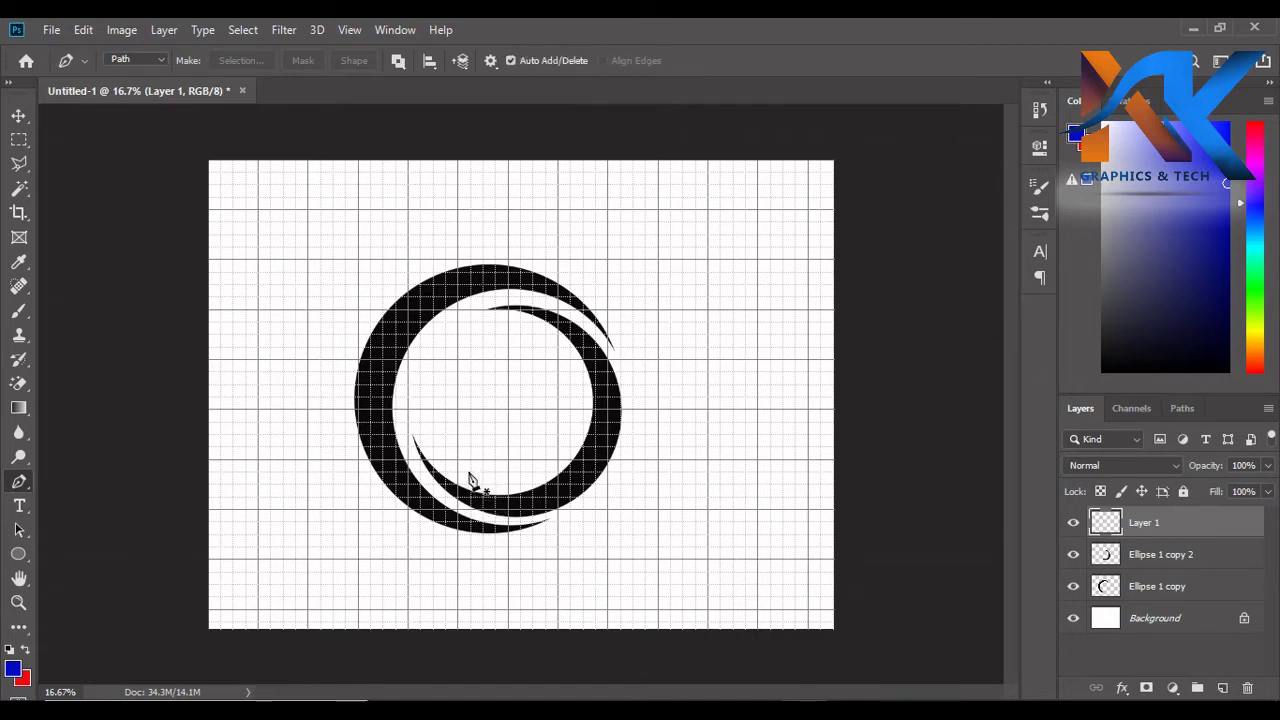
click(636, 519)
right_click(15, 487)
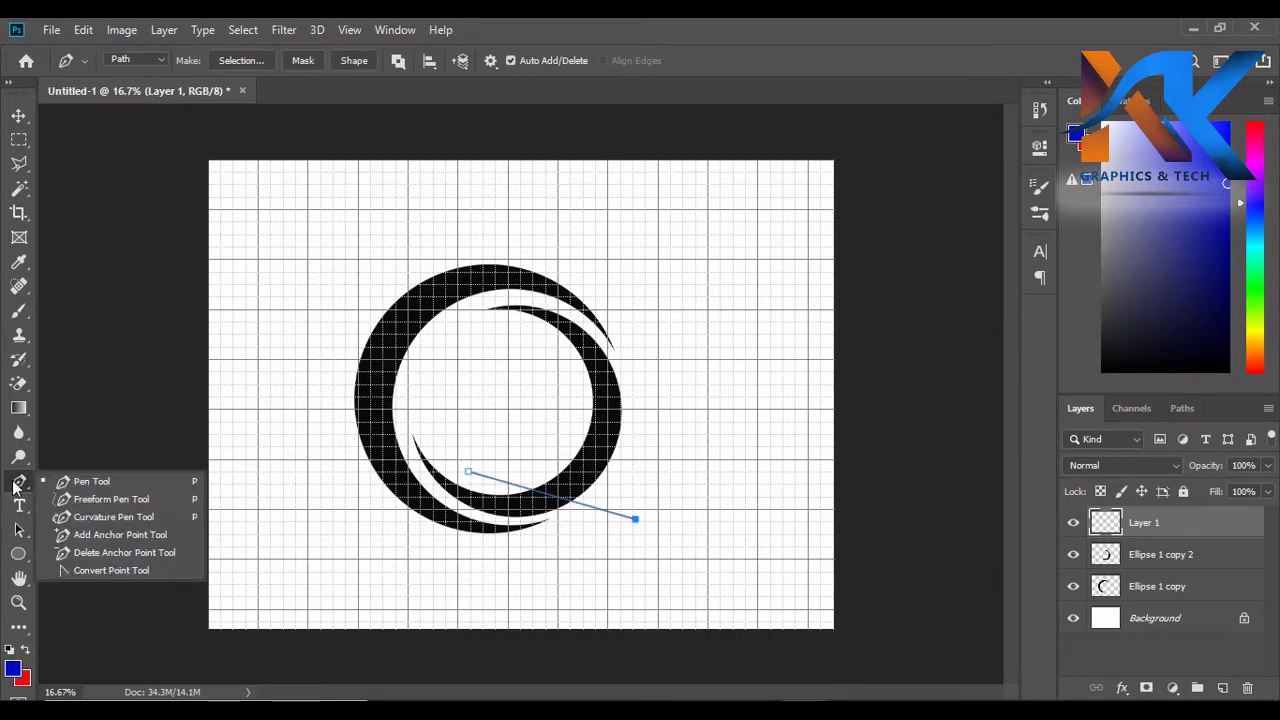
click(112, 517)
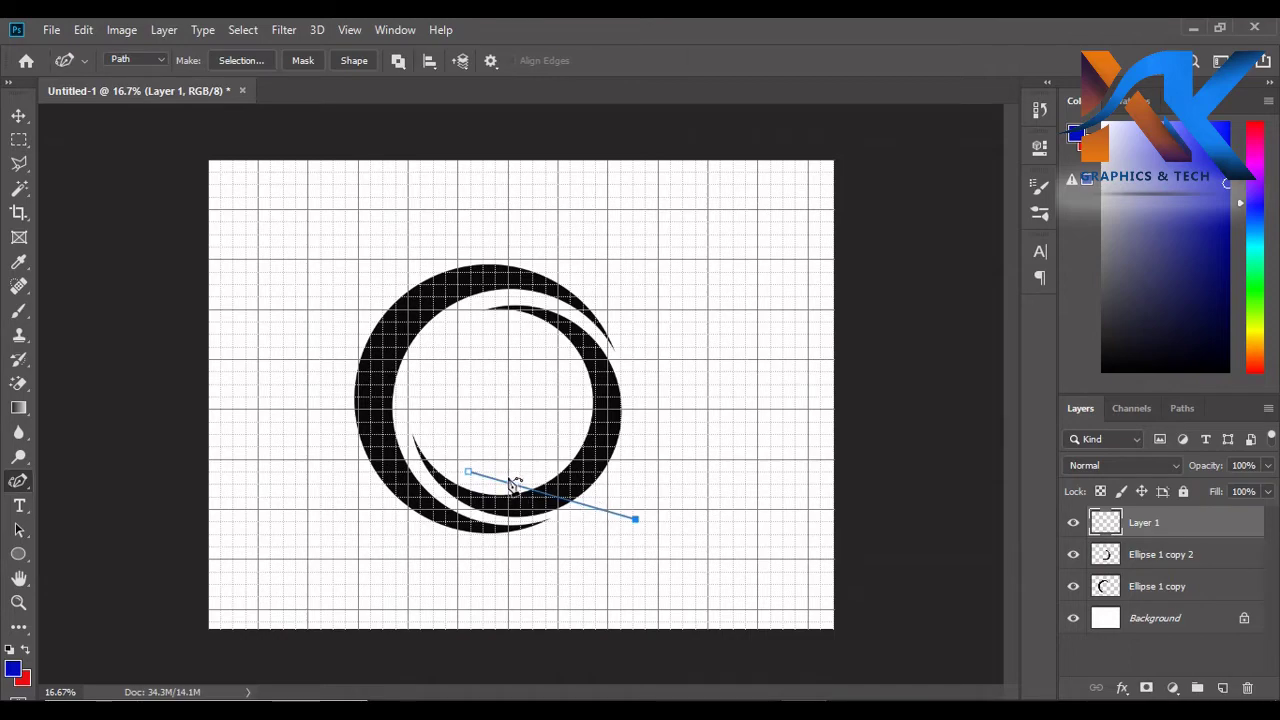
click(523, 427)
key(ctrl+z)
- Bend the path into an S-curve arching over the ring, extending its right tip
alt+scroll(478, 494, up, 3)
alt+scroll(493, 501, up, 1)
scroll(523, 491, down, 1)
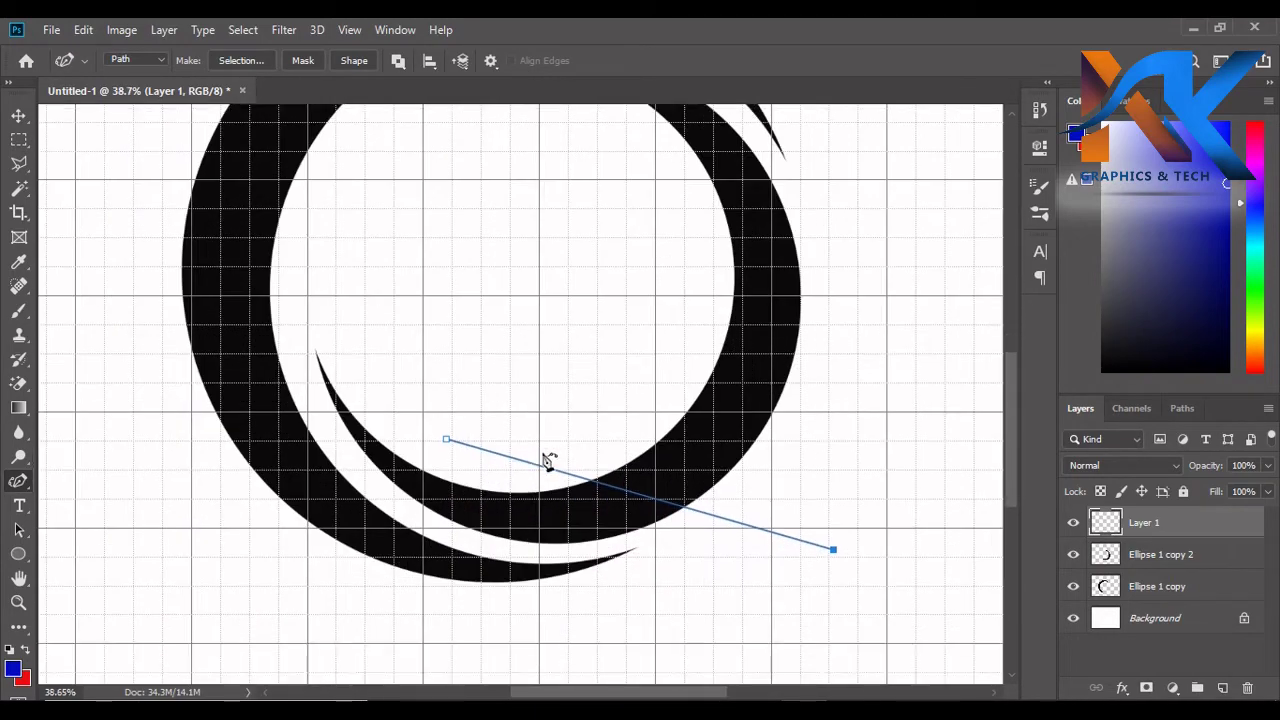
click(509, 421)
drag(509, 421, 506, 394)
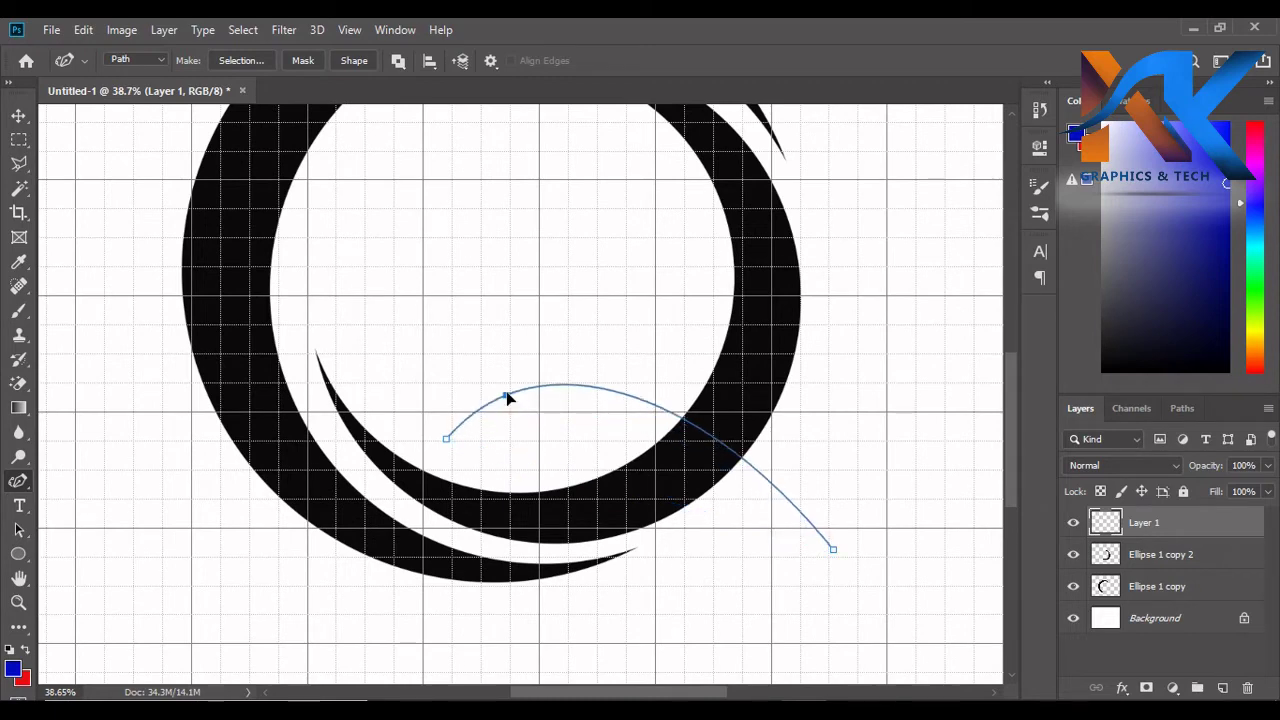
mouse_move(693, 432)
mouse_down()
mouse_move(701, 534)
mouse_move(714, 538)
mouse_up()
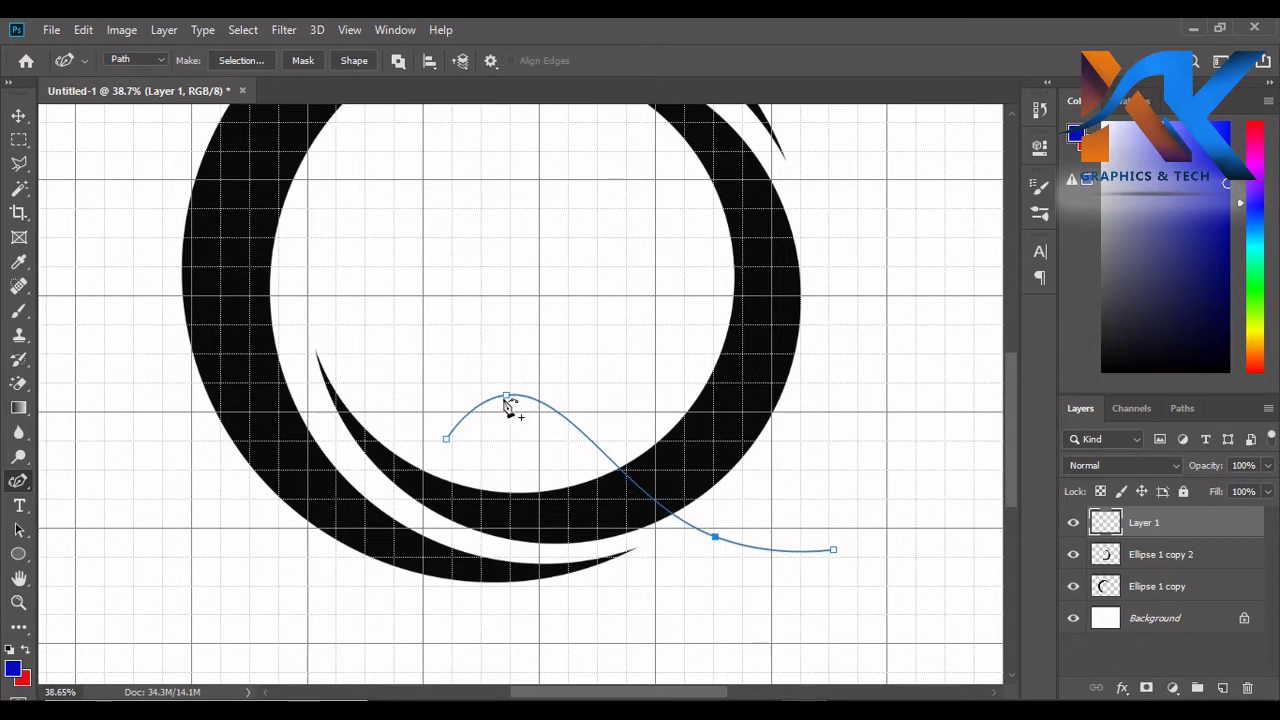
drag(507, 396, 559, 402)
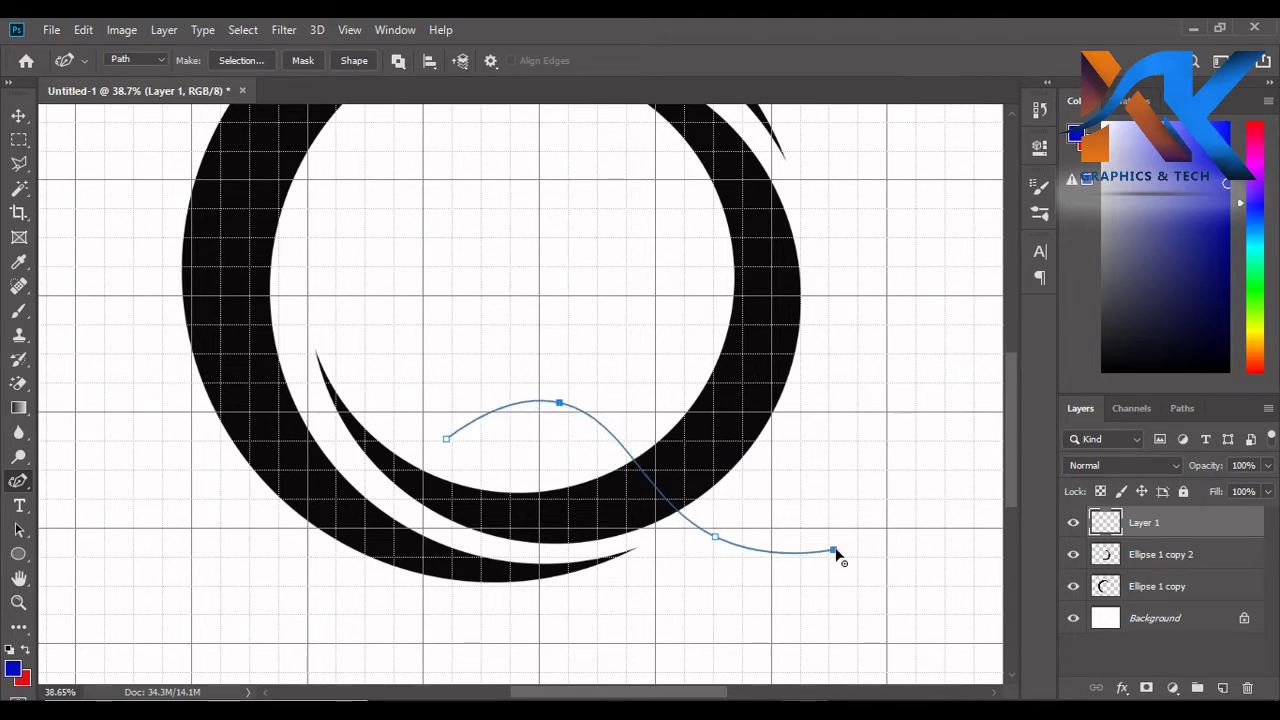
drag(834, 550, 866, 542)
mouse_move(560, 403)
mouse_down()
mouse_move(582, 417)
mouse_move(572, 410)
mouse_up()
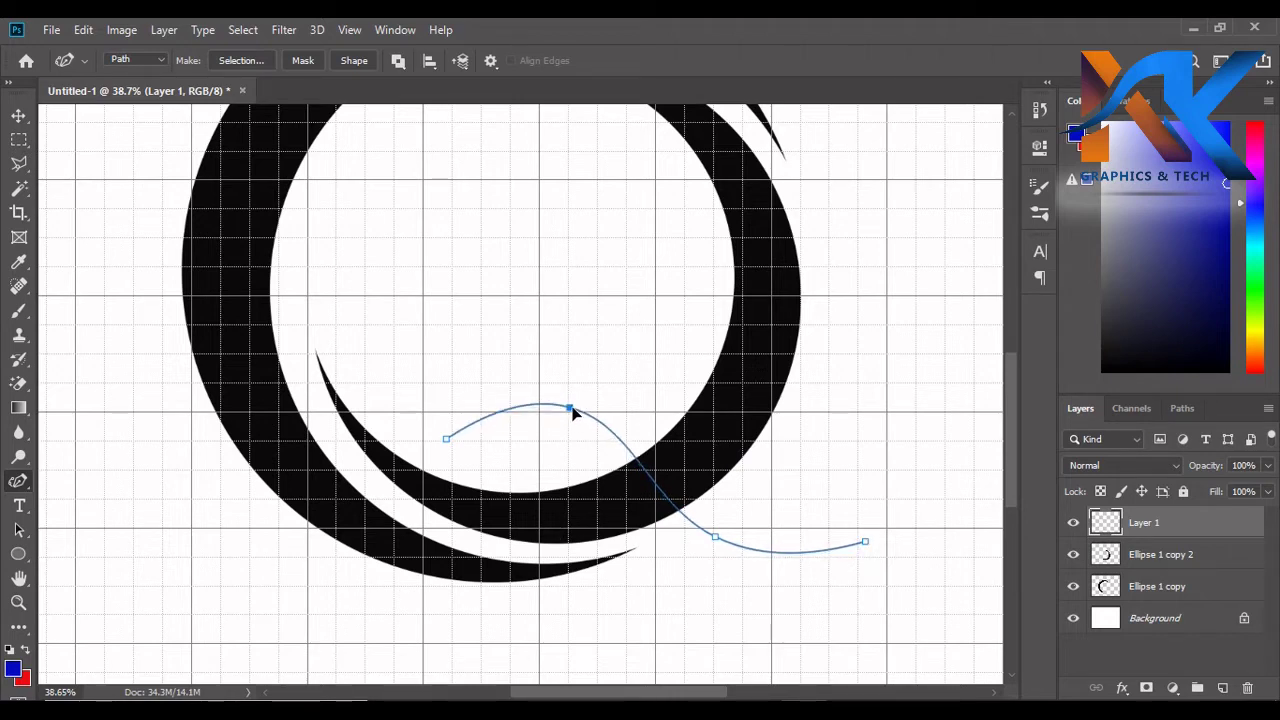
- Close the path with a wavy lower edge and refine the points into a tapered tail
click(866, 543)
click(446, 439)
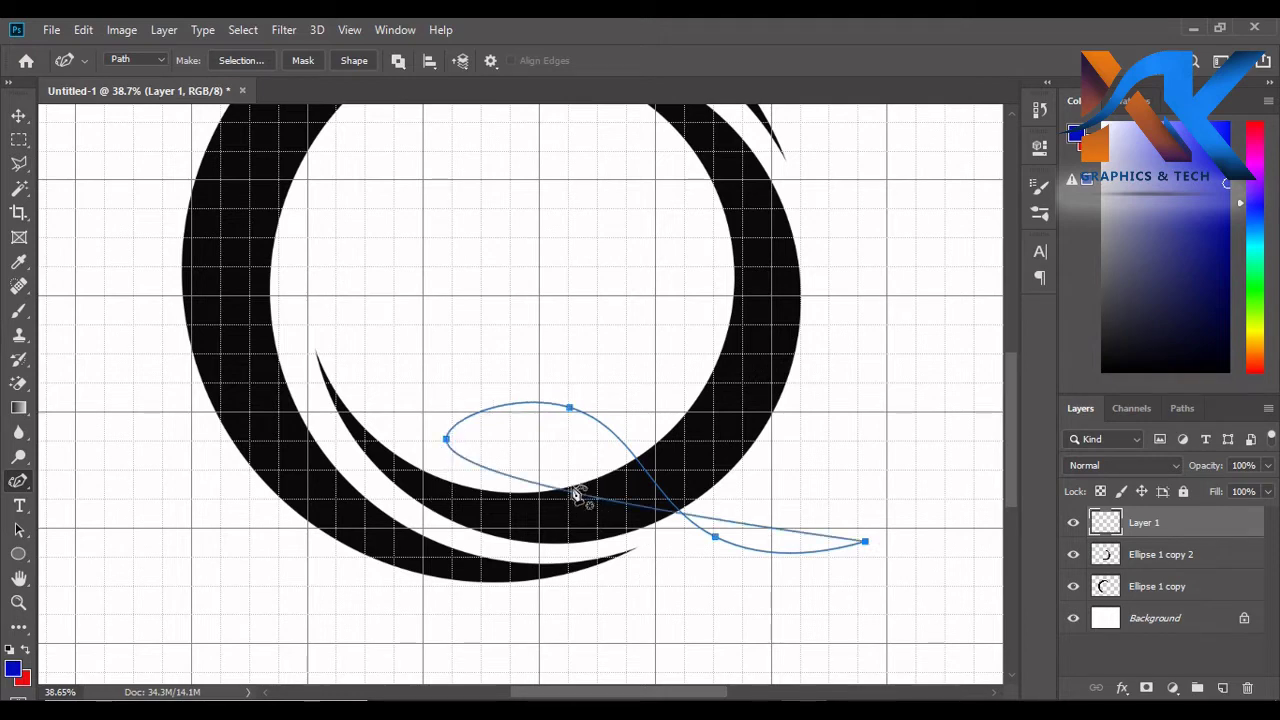
click(693, 587)
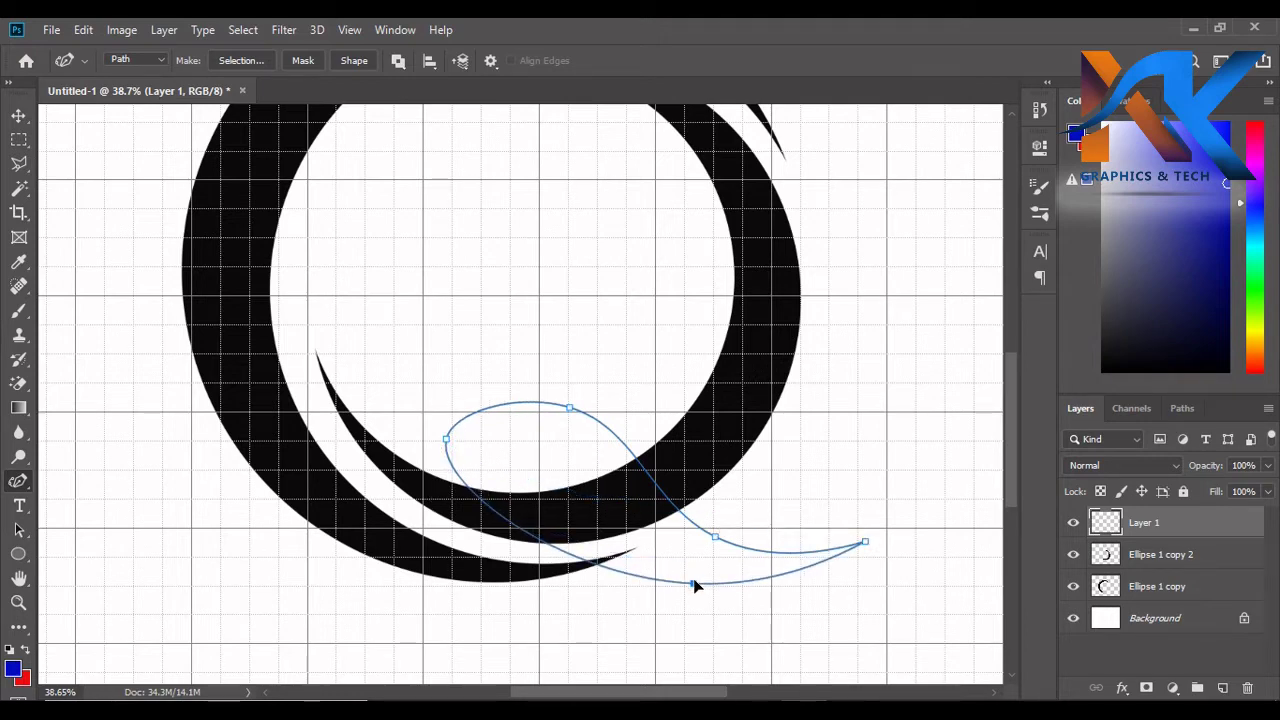
drag(514, 532, 562, 450)
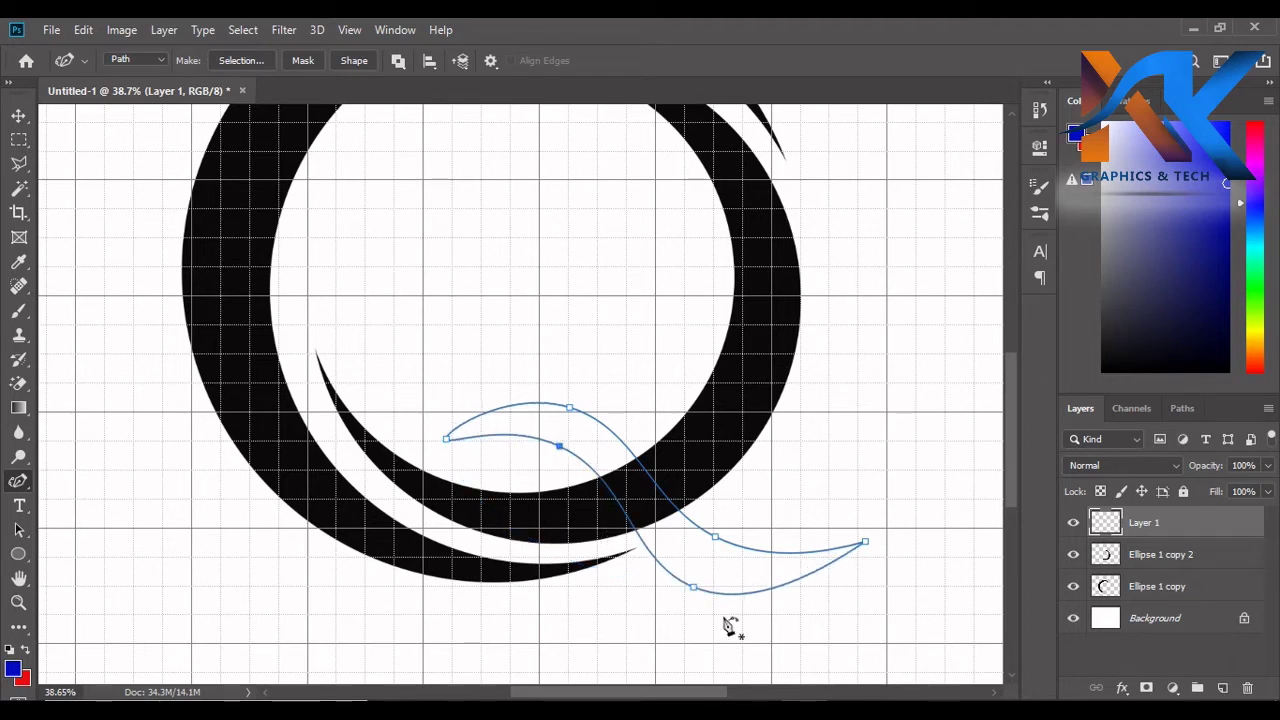
click(693, 587)
drag(694, 586, 703, 576)
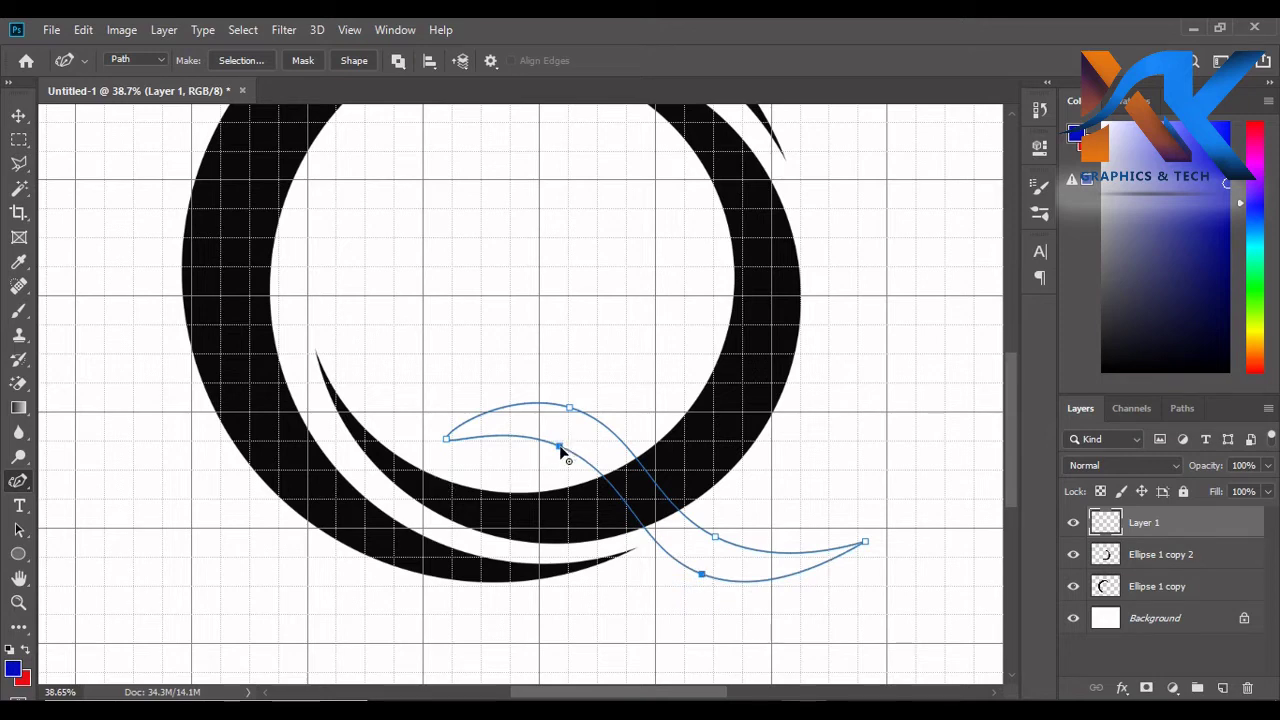
drag(561, 452, 561, 450)
drag(716, 537, 719, 526)
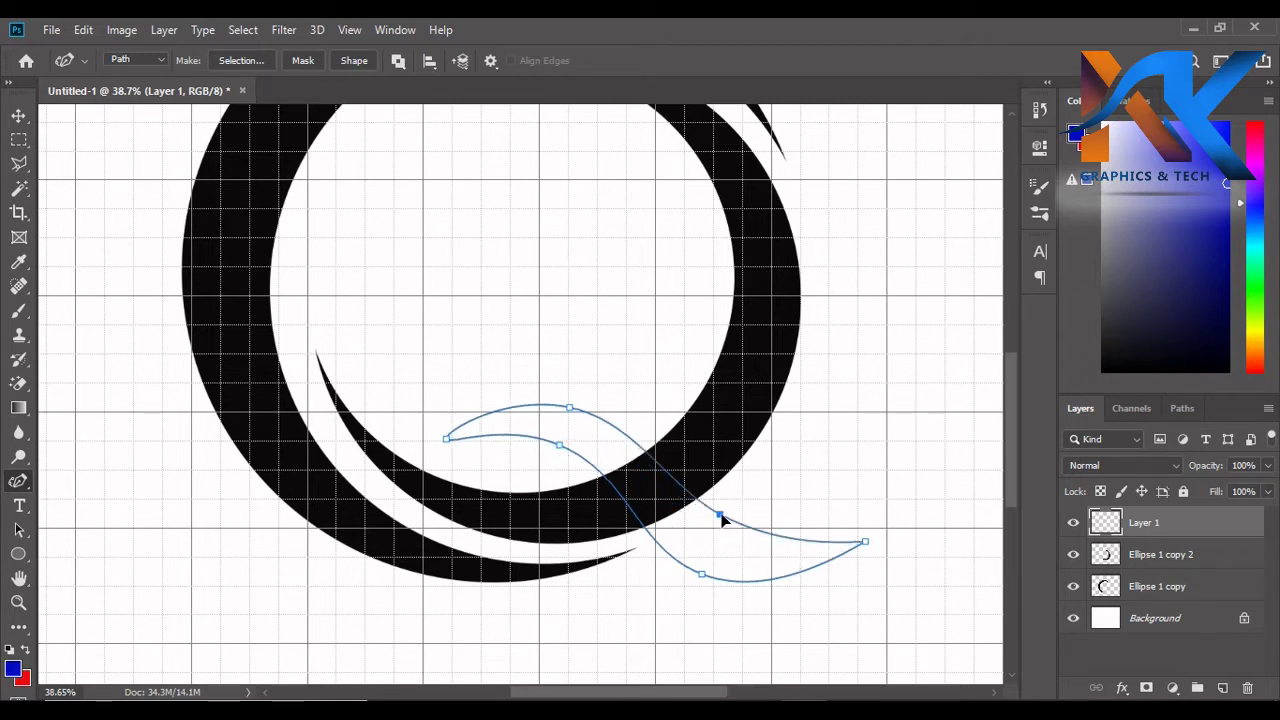
drag(569, 408, 567, 397)
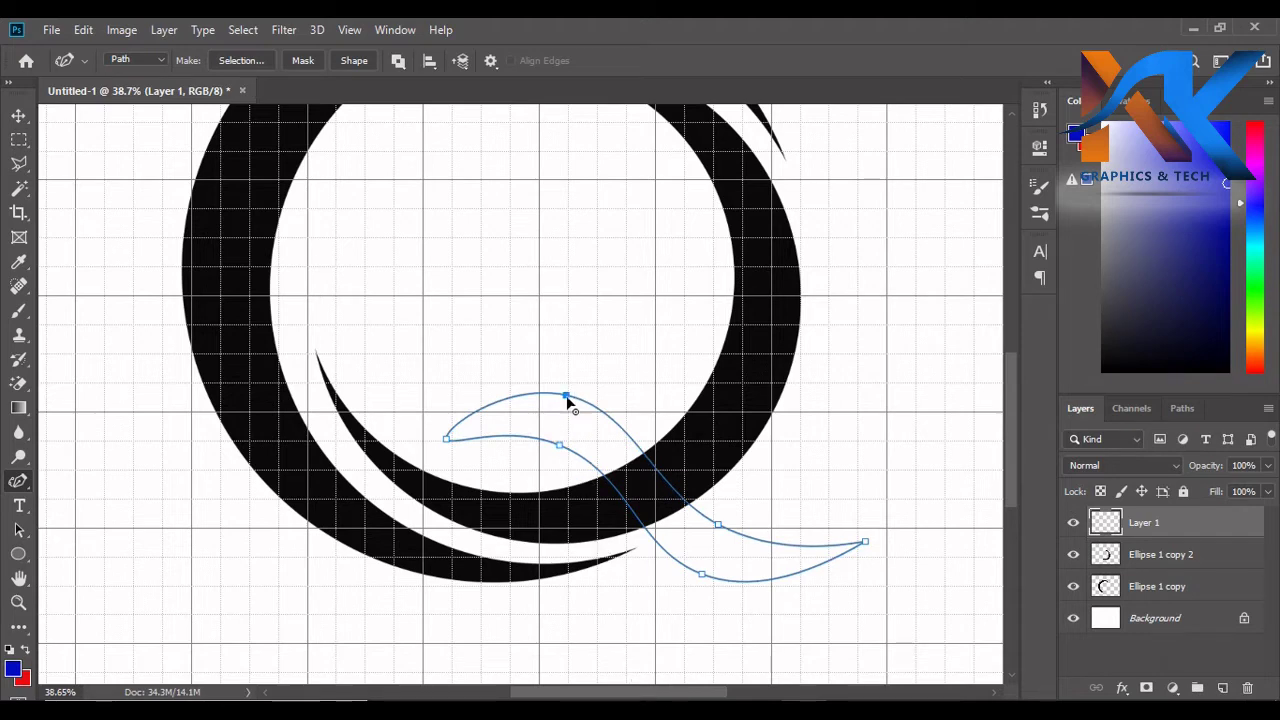
mouse_move(566, 397)
mouse_down()
mouse_move(584, 412)
mouse_move(575, 463)
mouse_up()
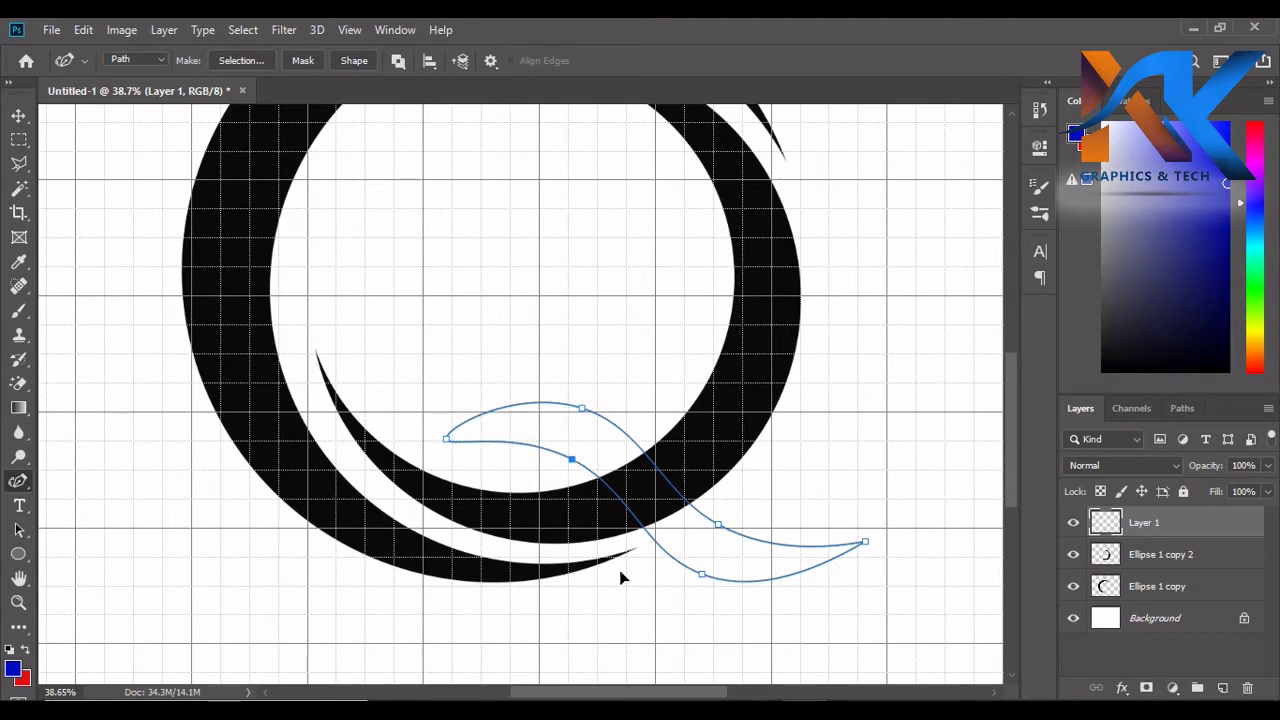
- Turn the wave path into an unfeathered selection, fill it blue on Layer 1, and deselect
right_click(638, 467)
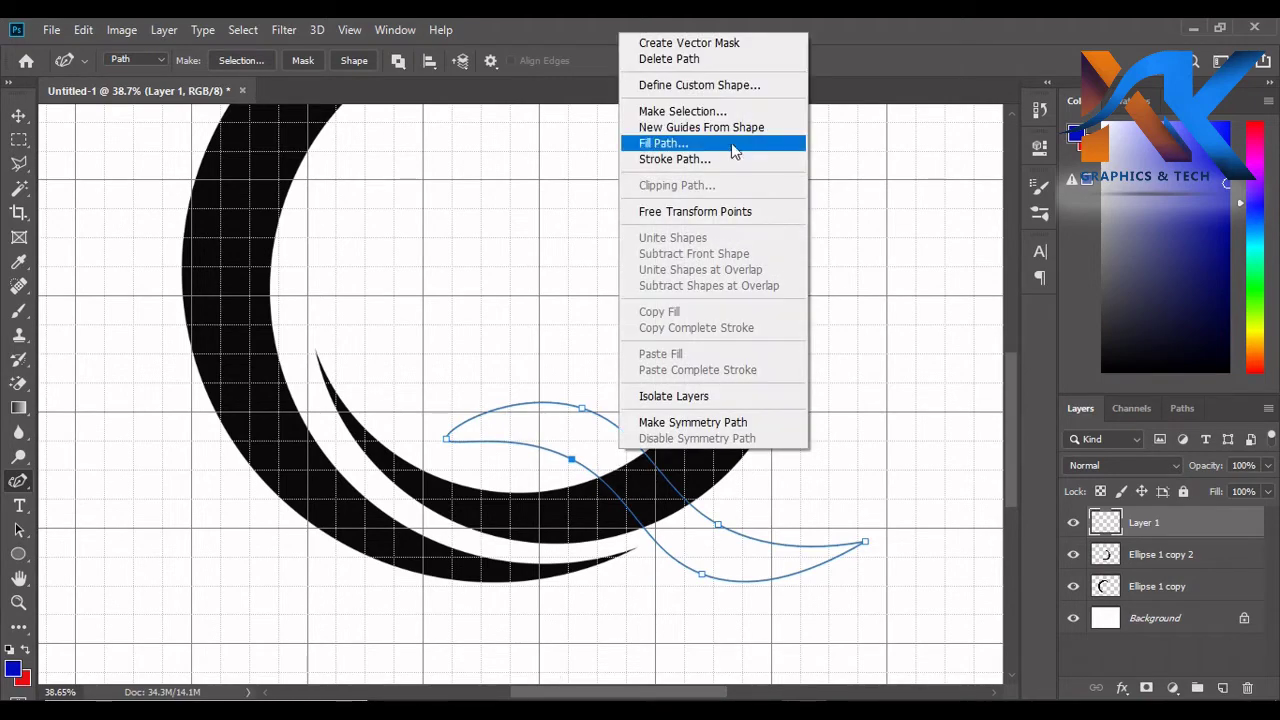
click(710, 114)
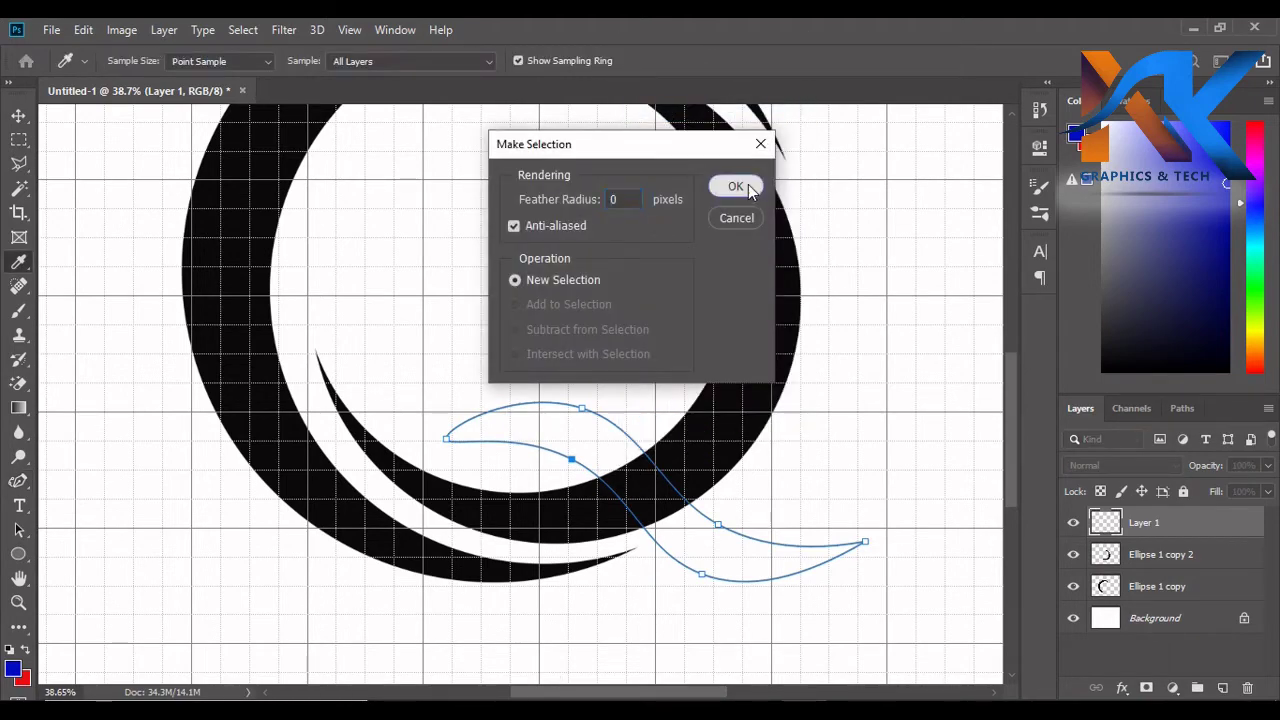
click(745, 186)
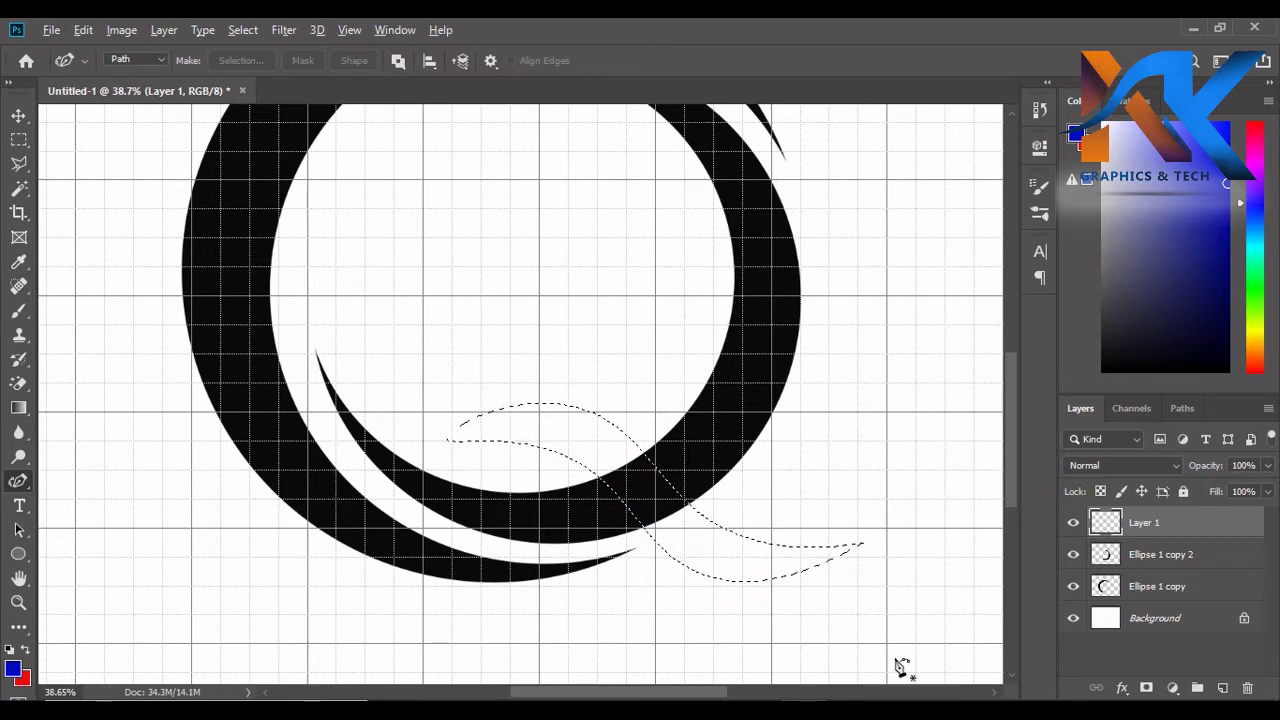
key(alt+BackSpace)
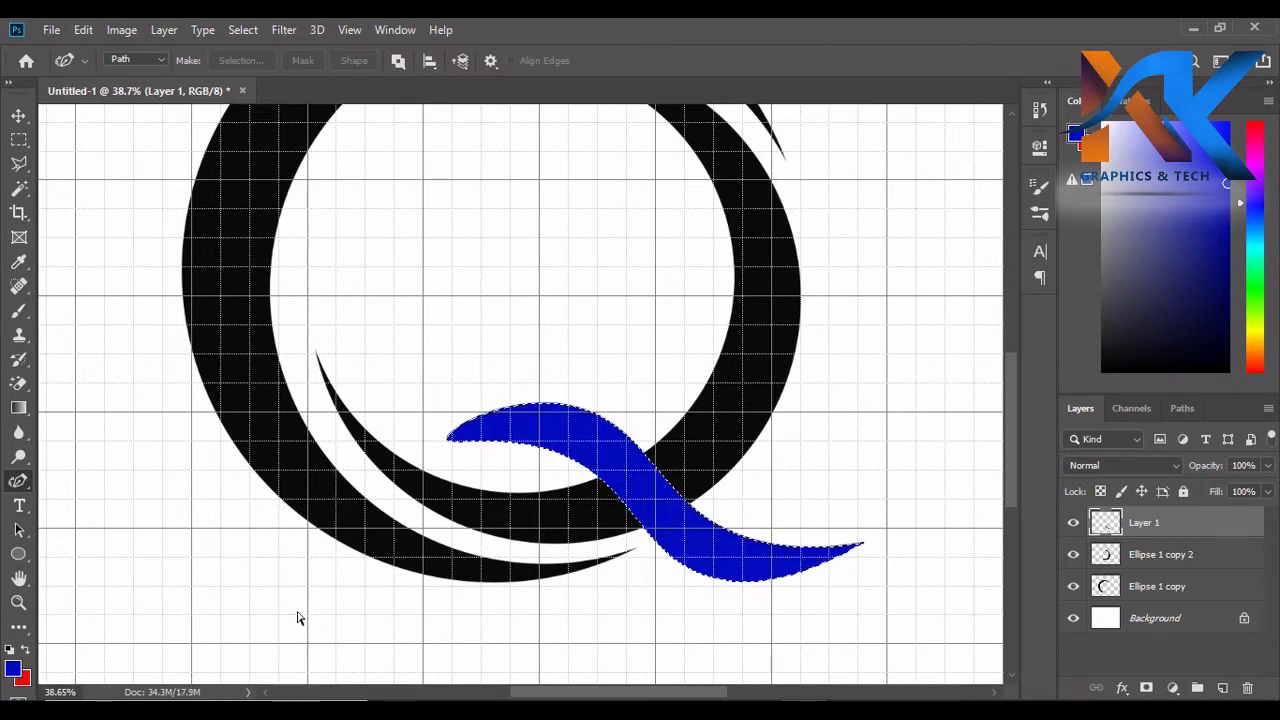
key(ctrl+d)
click(18, 116)
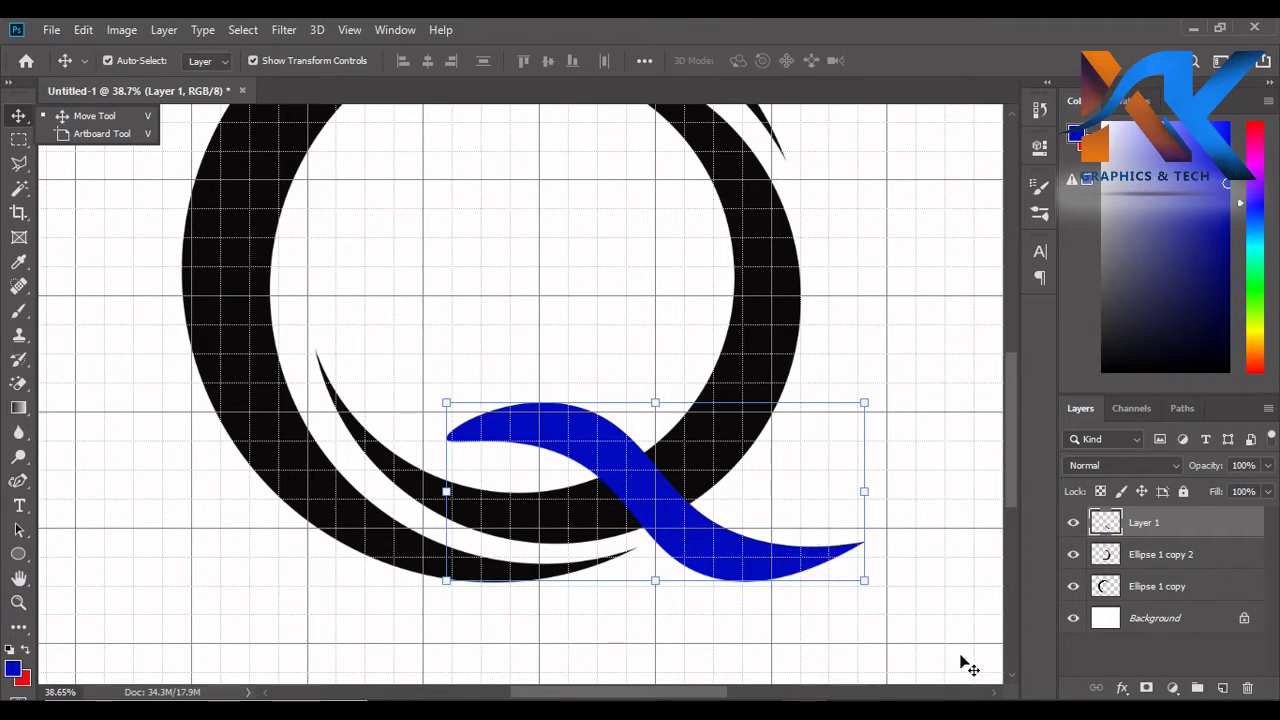
- Duplicate Layer 1 as Layer 1 copy, then reselect the original Layer 1
right_click(1176, 529)
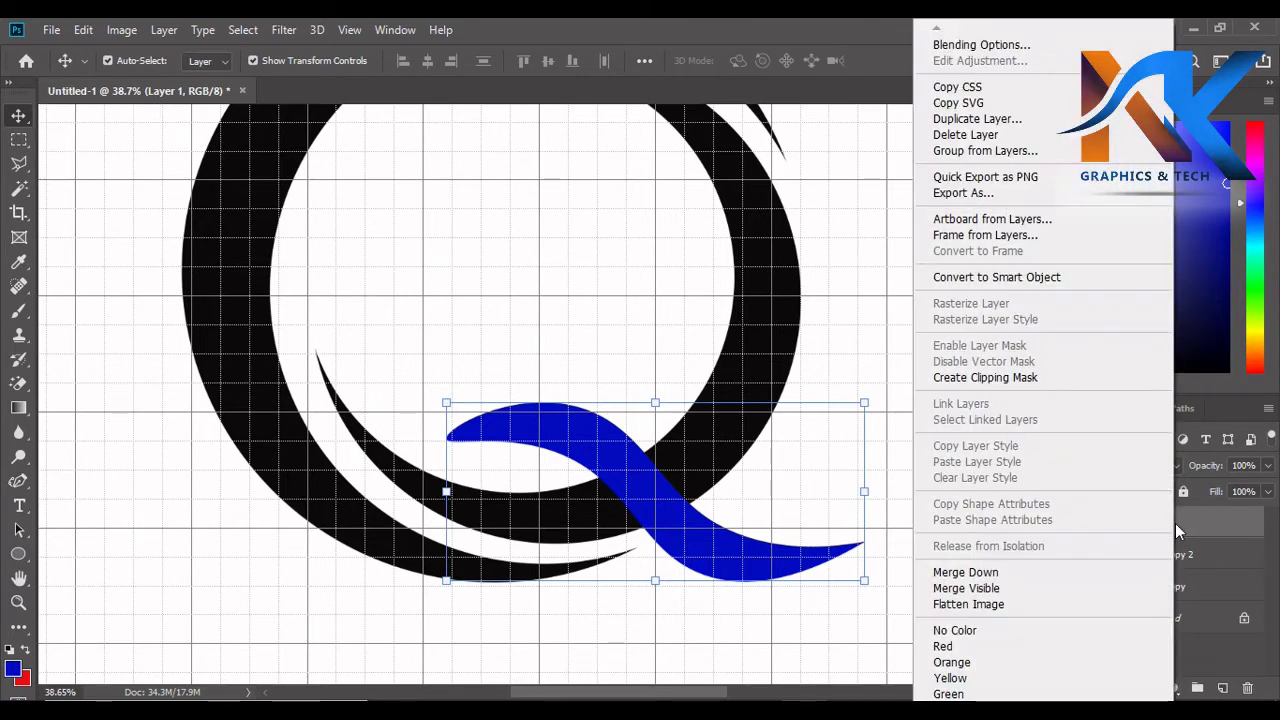
click(1047, 121)
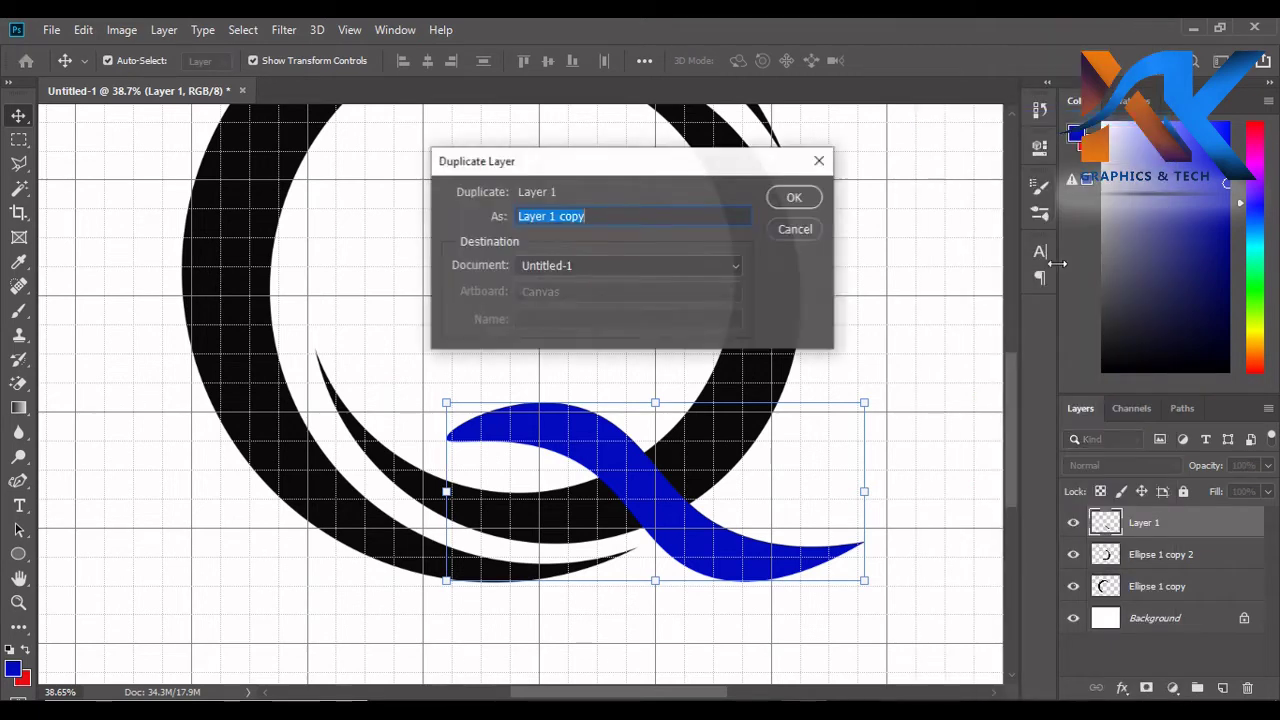
click(798, 198)
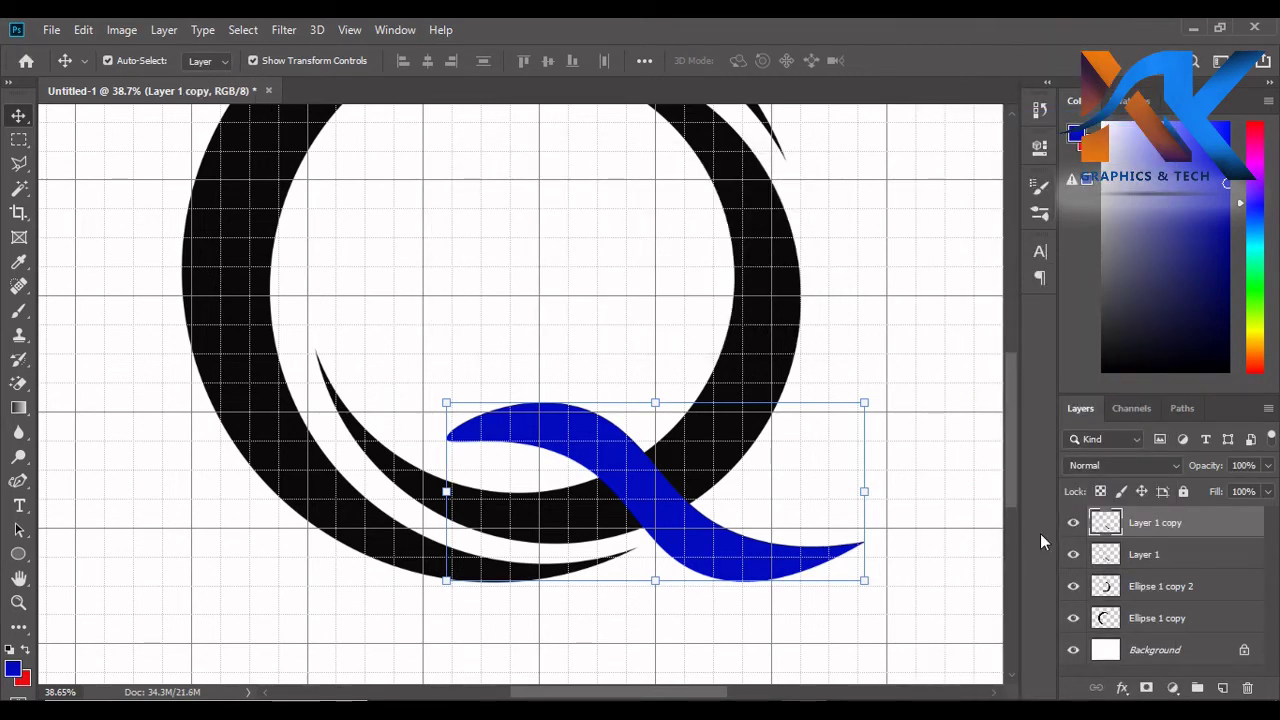
click(1155, 562)
right_click(1155, 563)
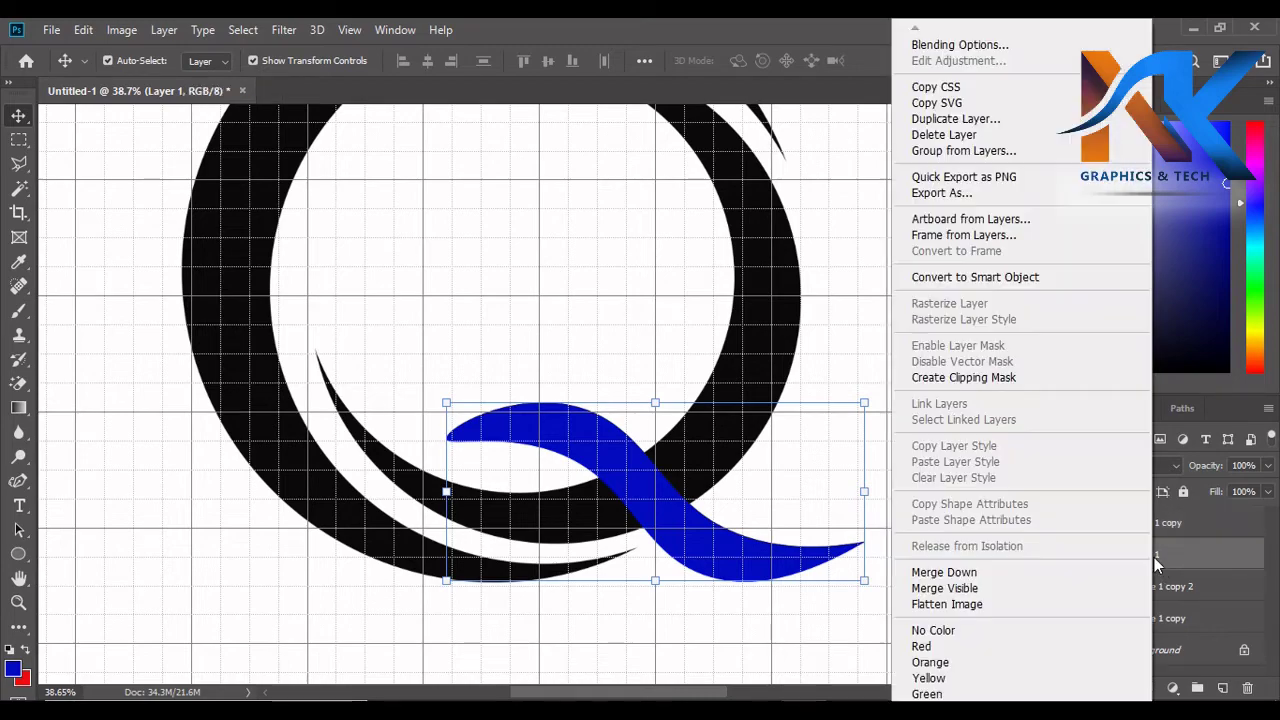
click(1215, 556)
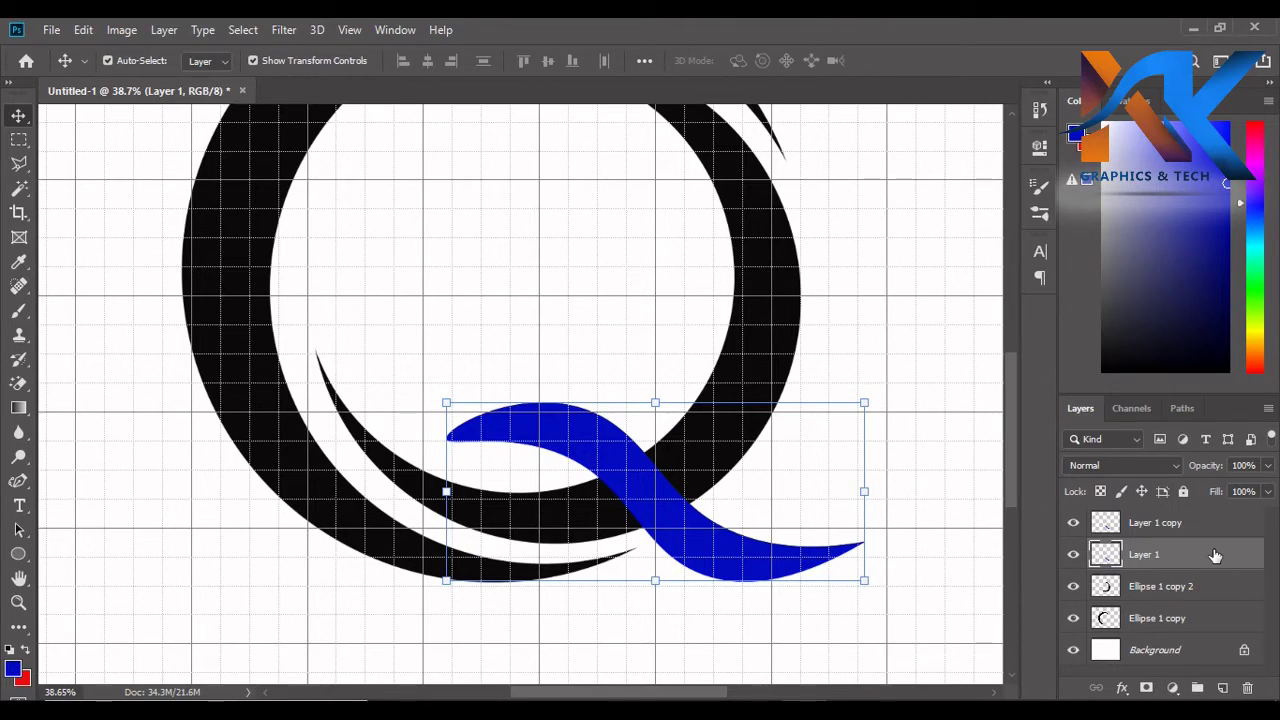
- Apply a white Color Overlay layer style to Layer 1
key(h)
double_click(1215, 556)
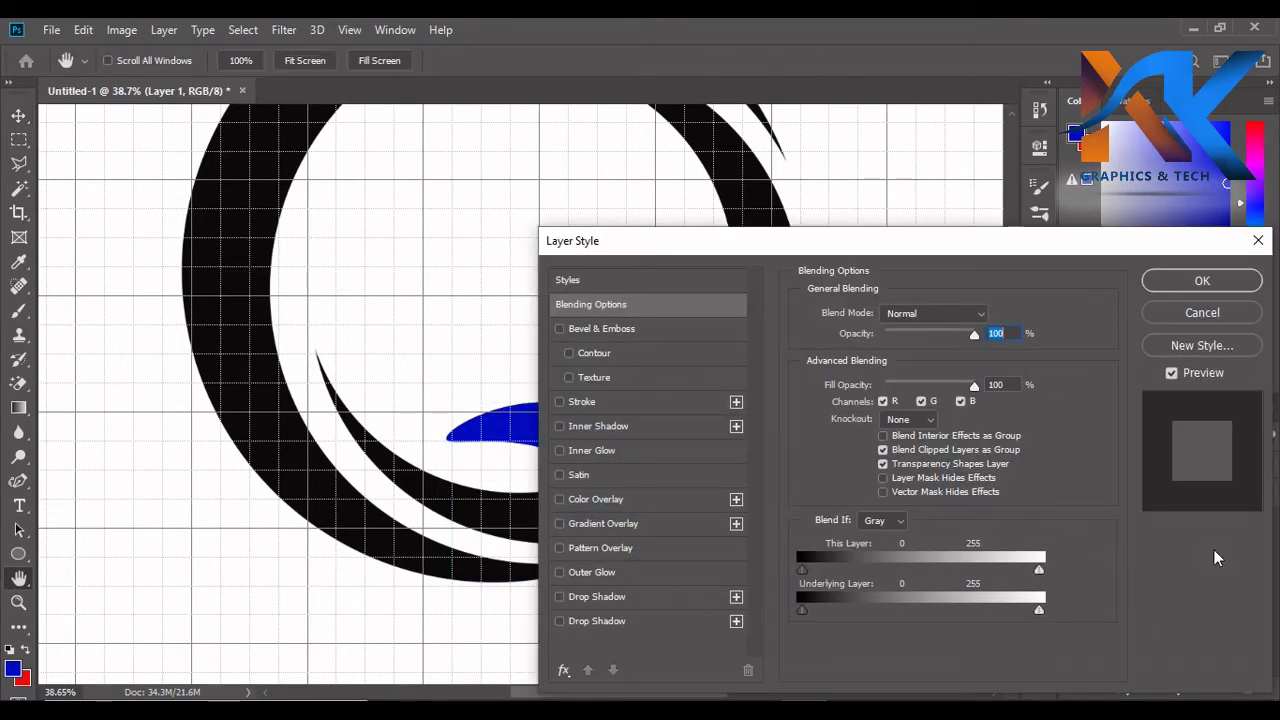
click(612, 499)
click(992, 317)
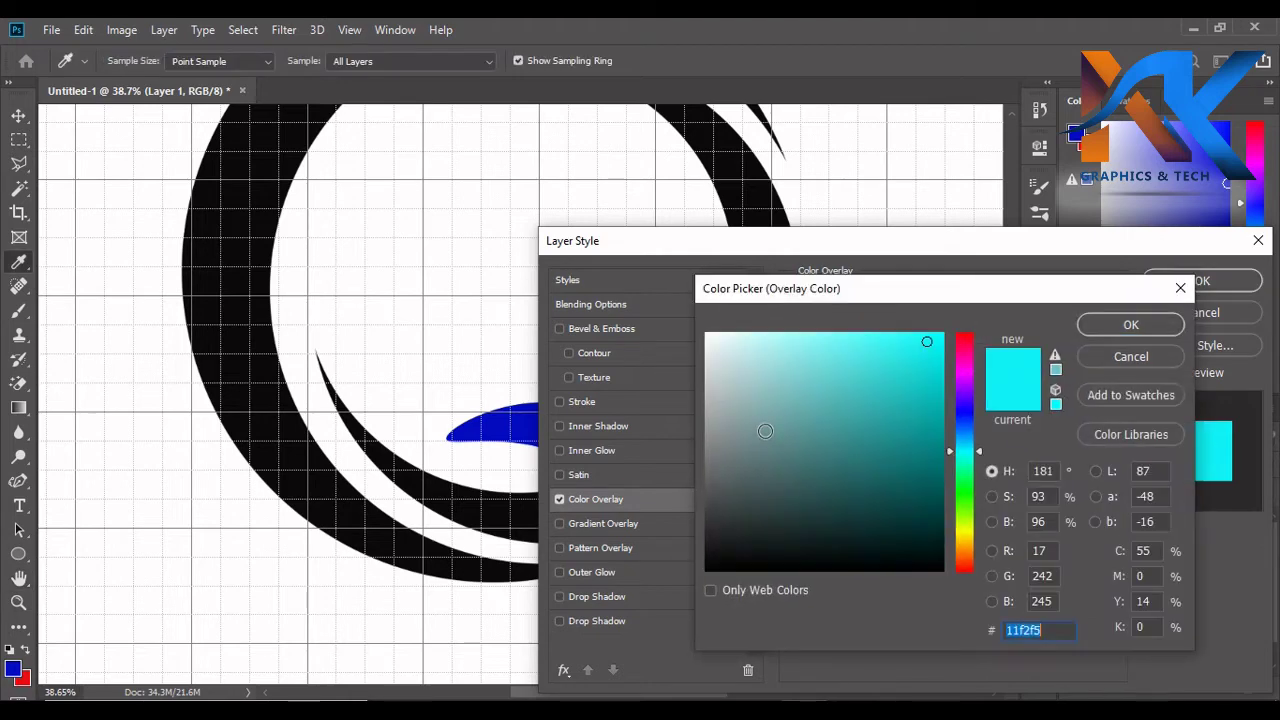
click(1131, 326)
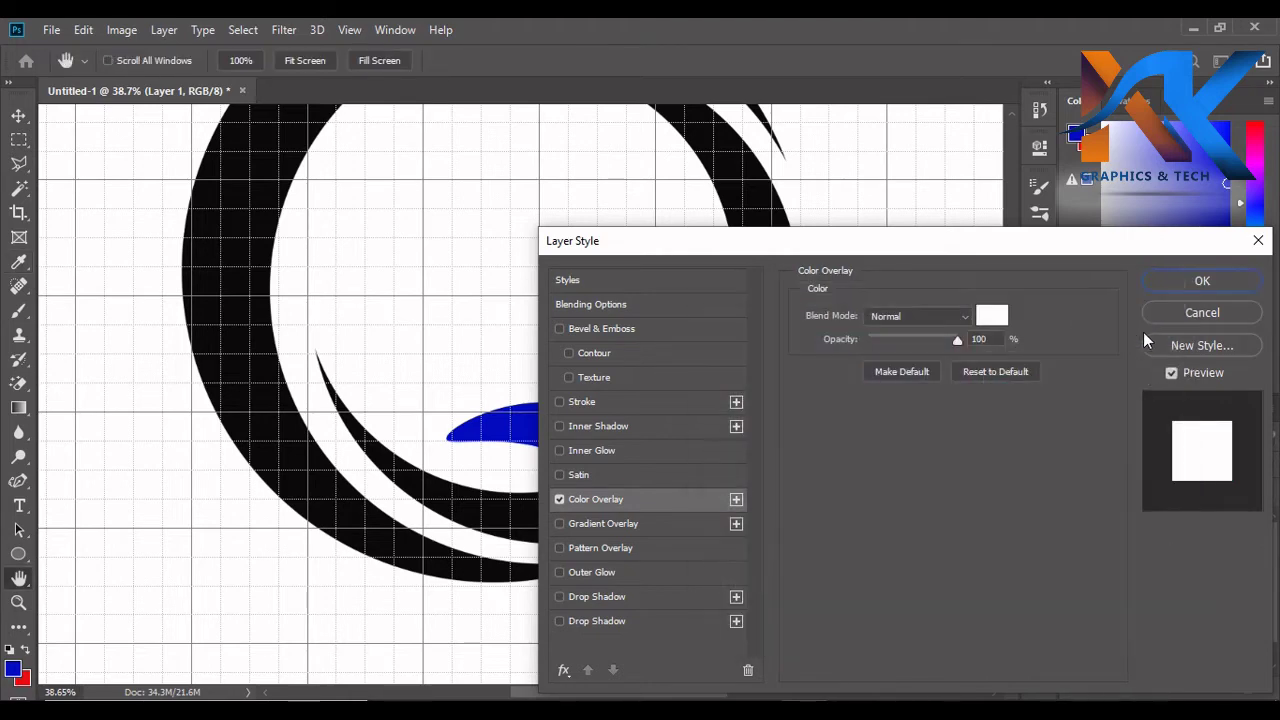
click(1204, 281)
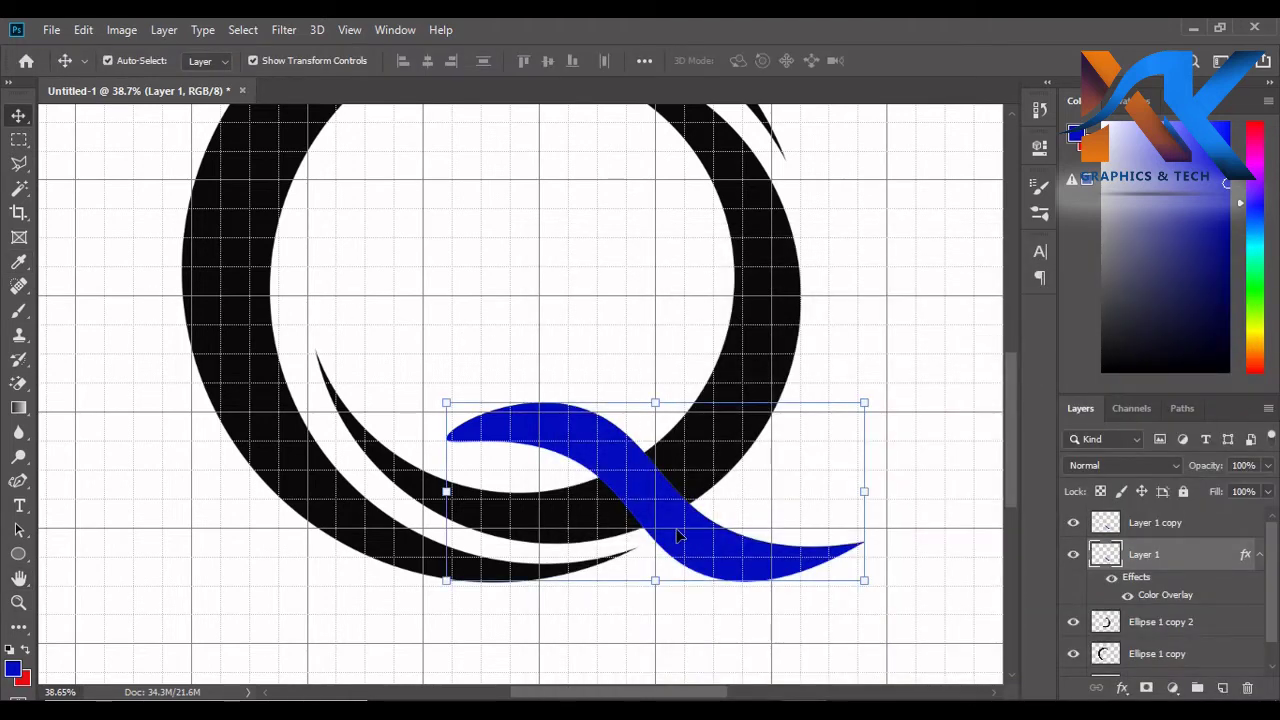
- Offset the blue Layer 1 copy left and down to reveal a white outline
drag(677, 537, 645, 553)
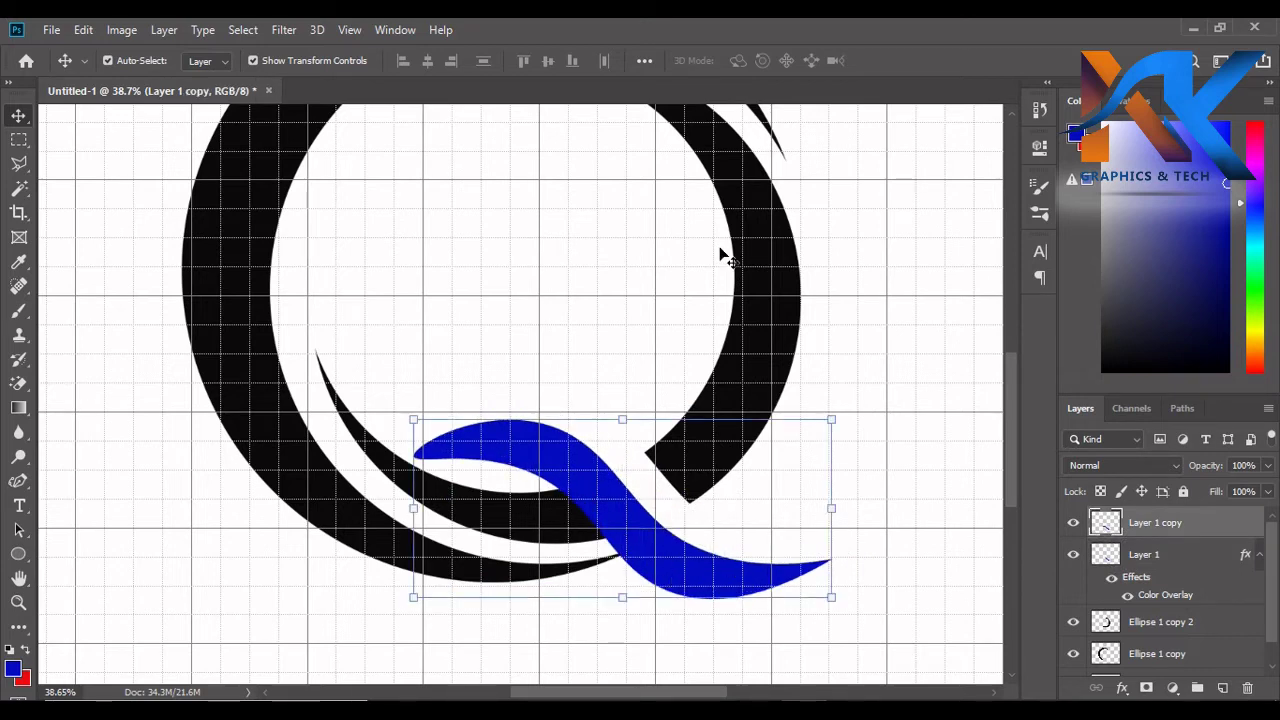
scroll(720, 255, down, 2)
scroll(720, 255, down, 2)
scroll(720, 255, down, 1)
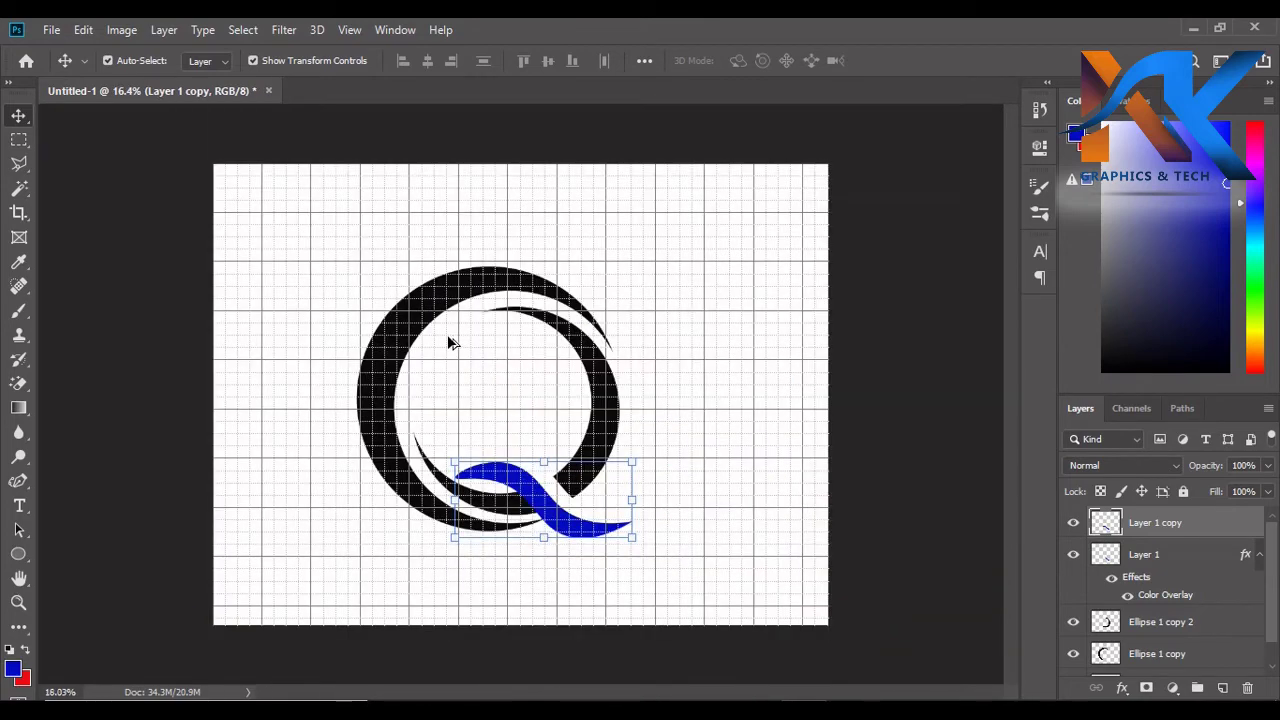
scroll(447, 334, up, 2)
drag(576, 583, 583, 580)
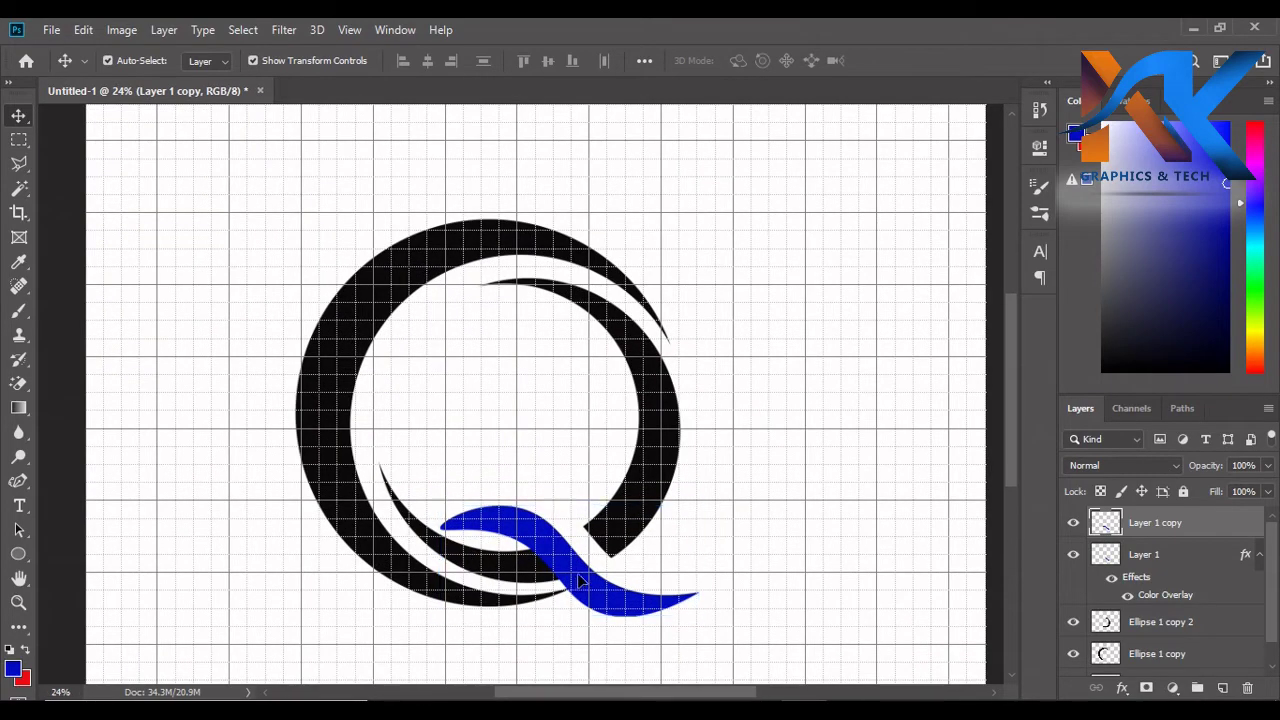
click(858, 320)
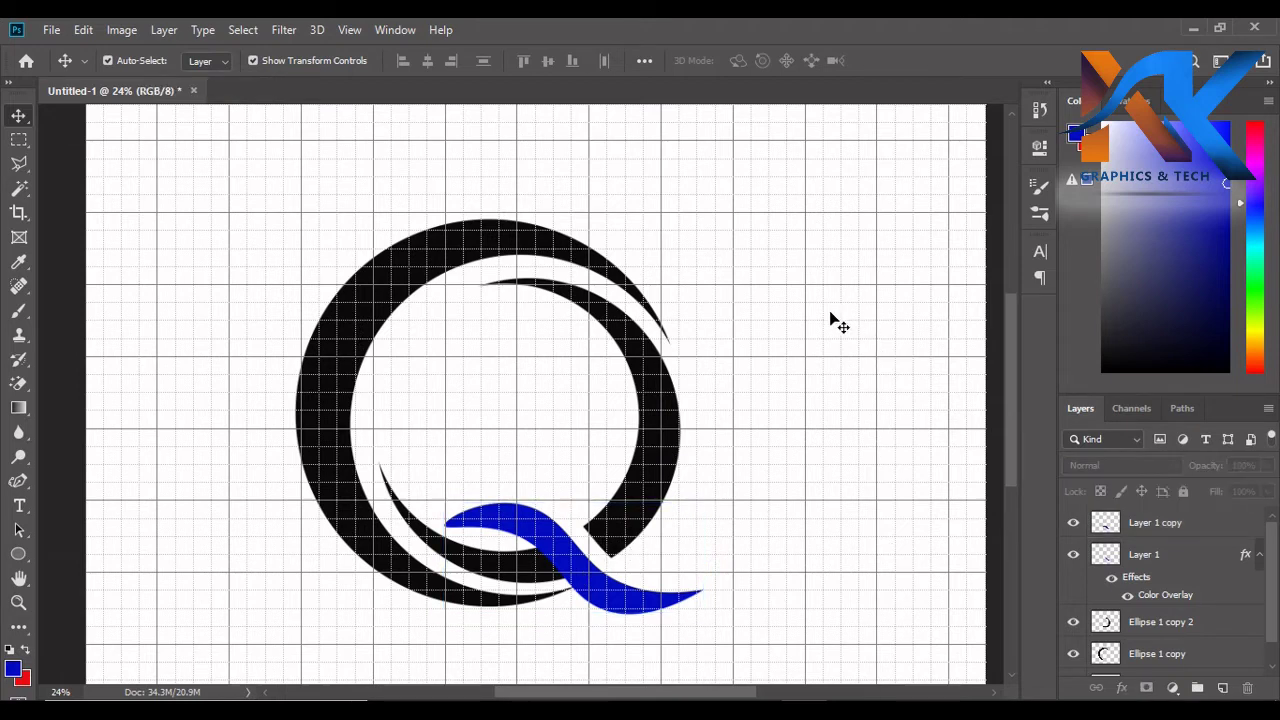
- View the whole Q mark and select the outer ring and inner crescent layers
scroll(829, 320, down, 1)
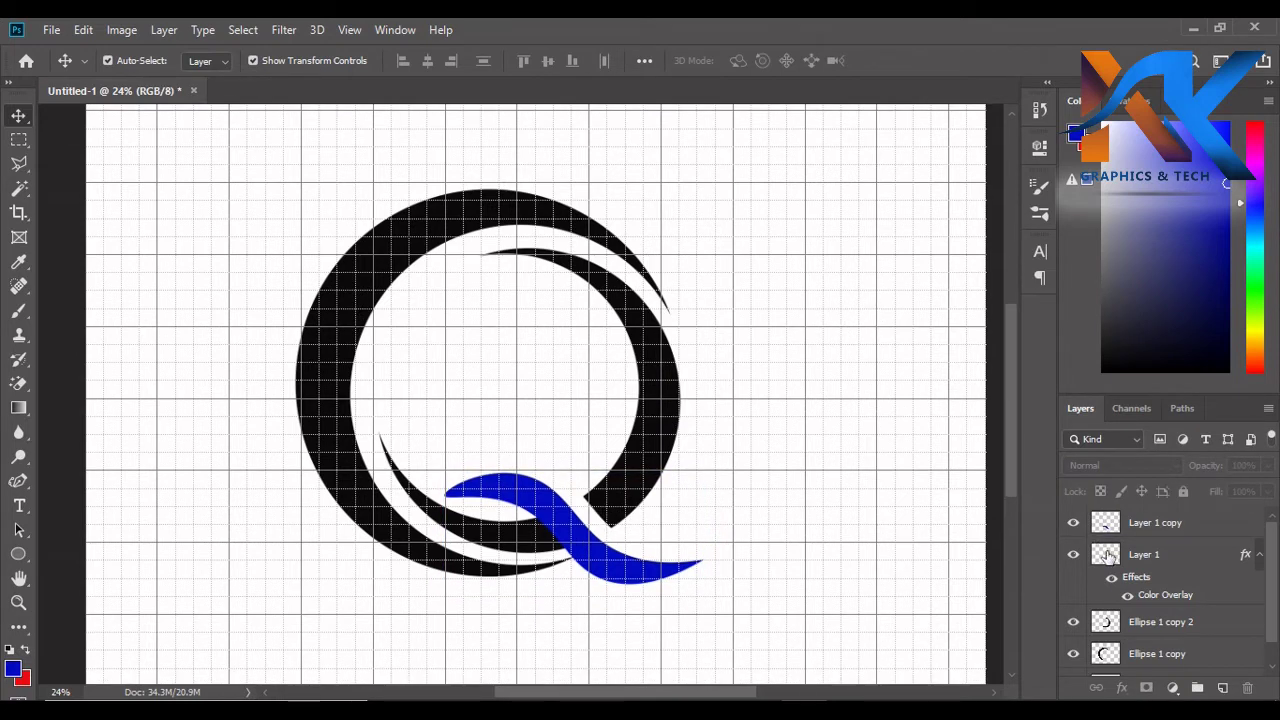
scroll(1108, 558, down, 1)
scroll(829, 354, up, 1)
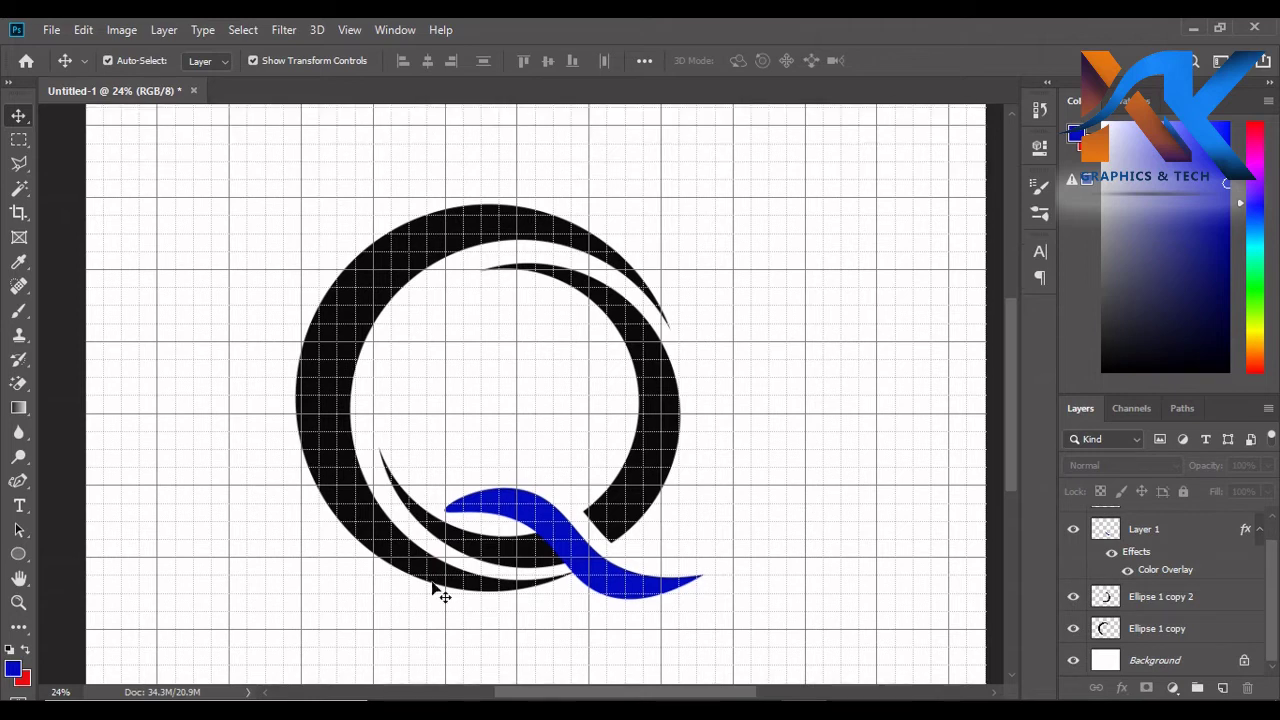
click(415, 250)
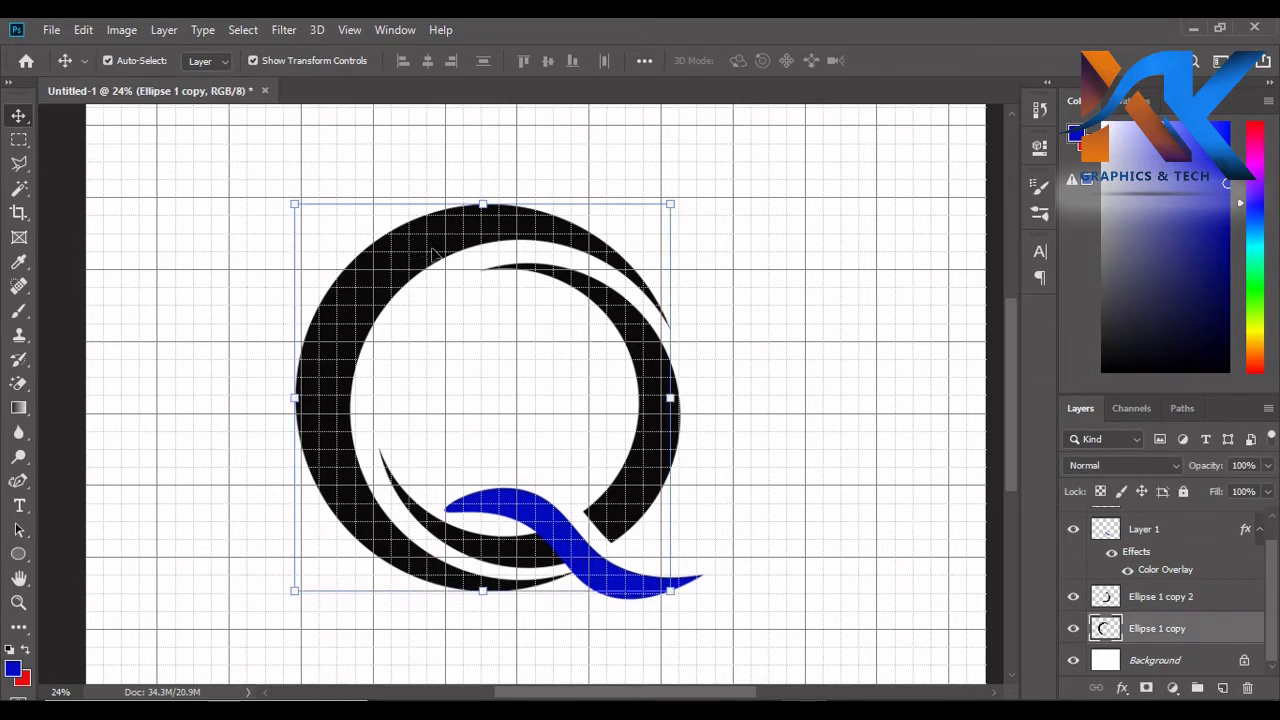
click(914, 244)
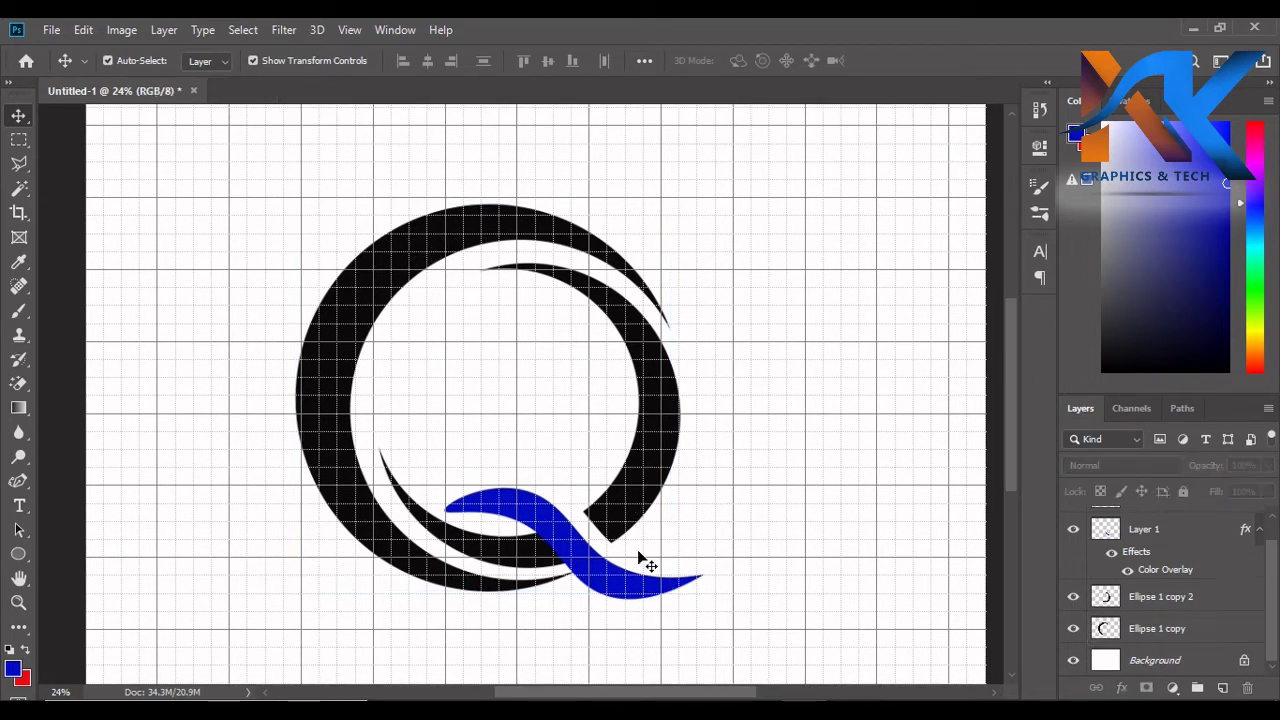
click(399, 290)
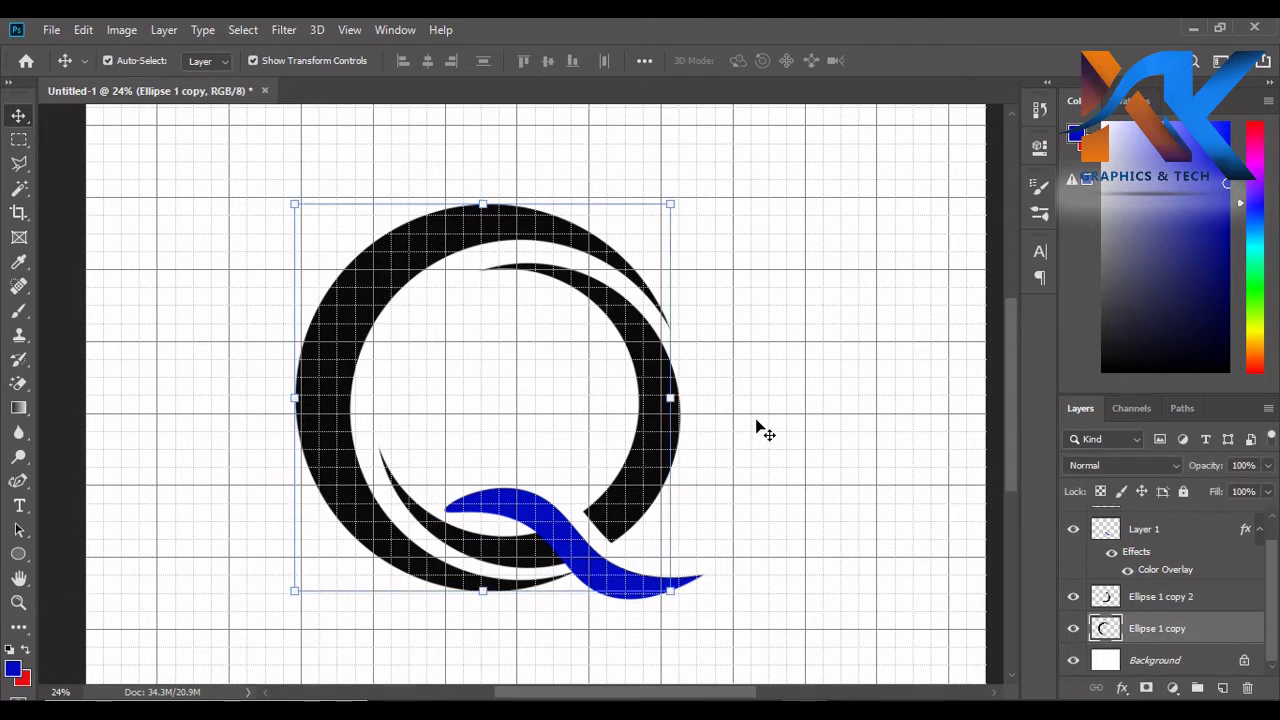
click(512, 556)
click(866, 451)
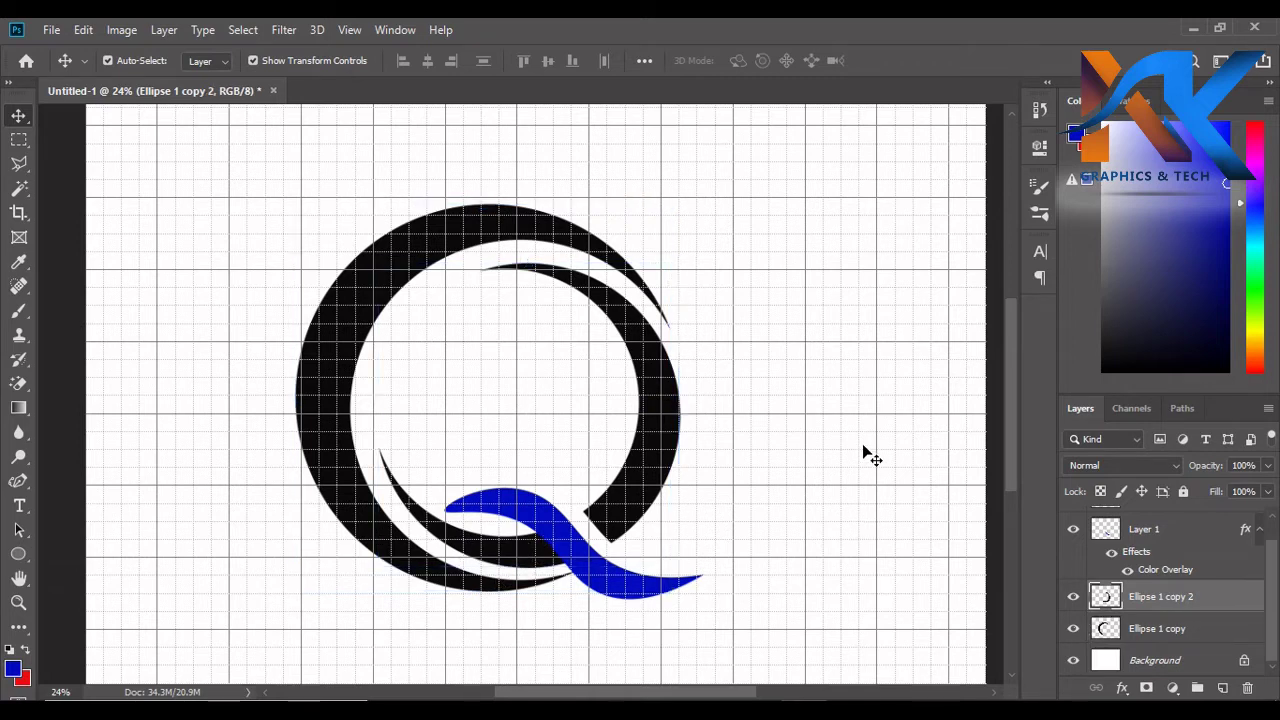
click(660, 437)
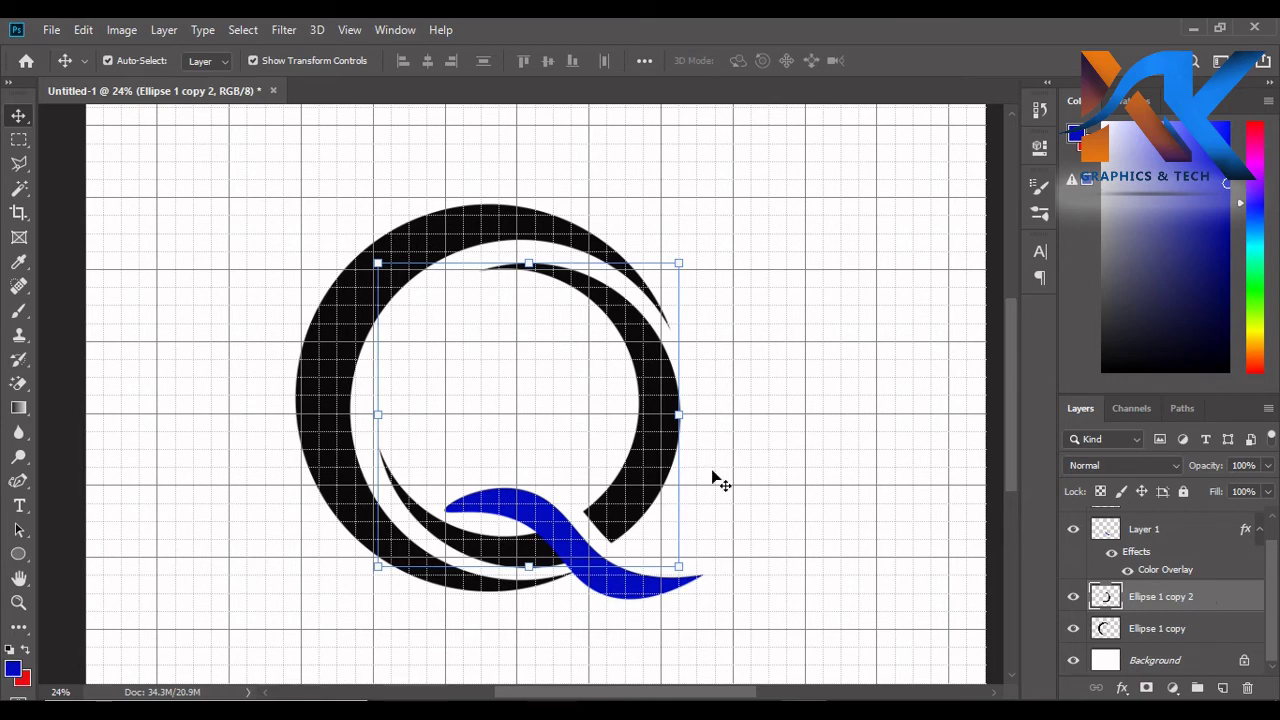
- Fill the inner black crescent with the blue foreground colour, then deselect it
click(18, 188)
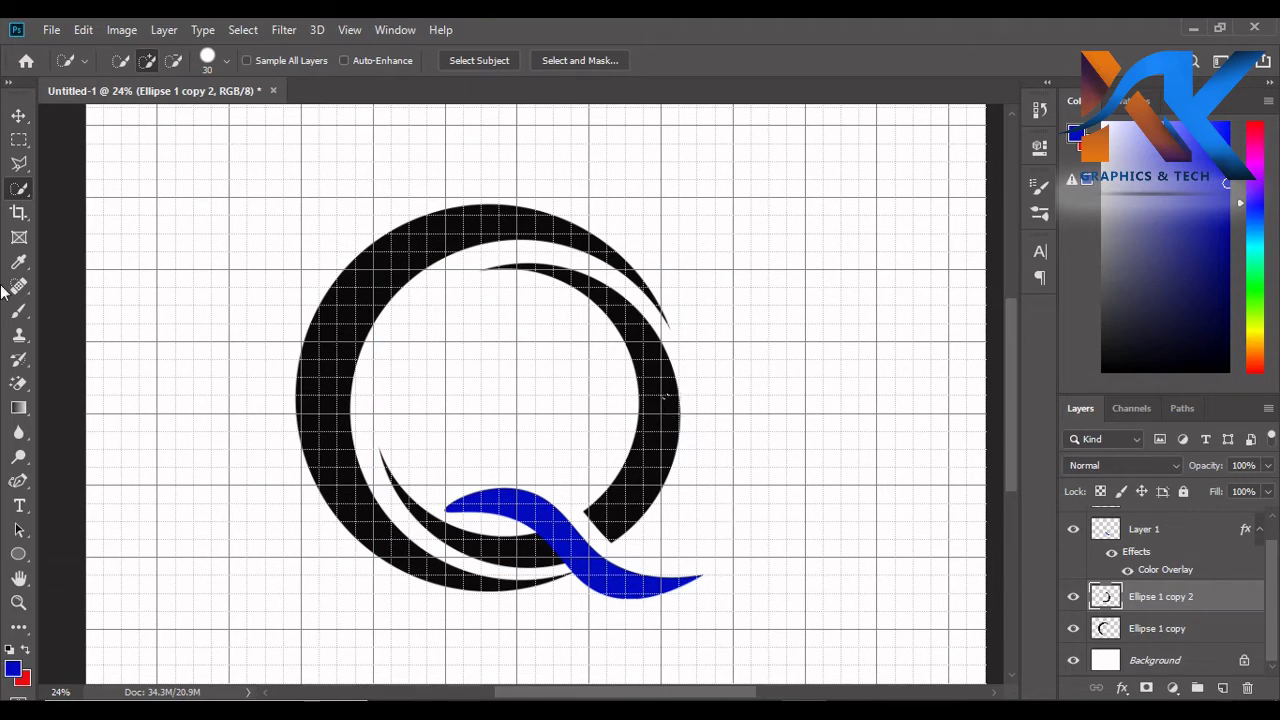
right_click(18, 190)
click(97, 207)
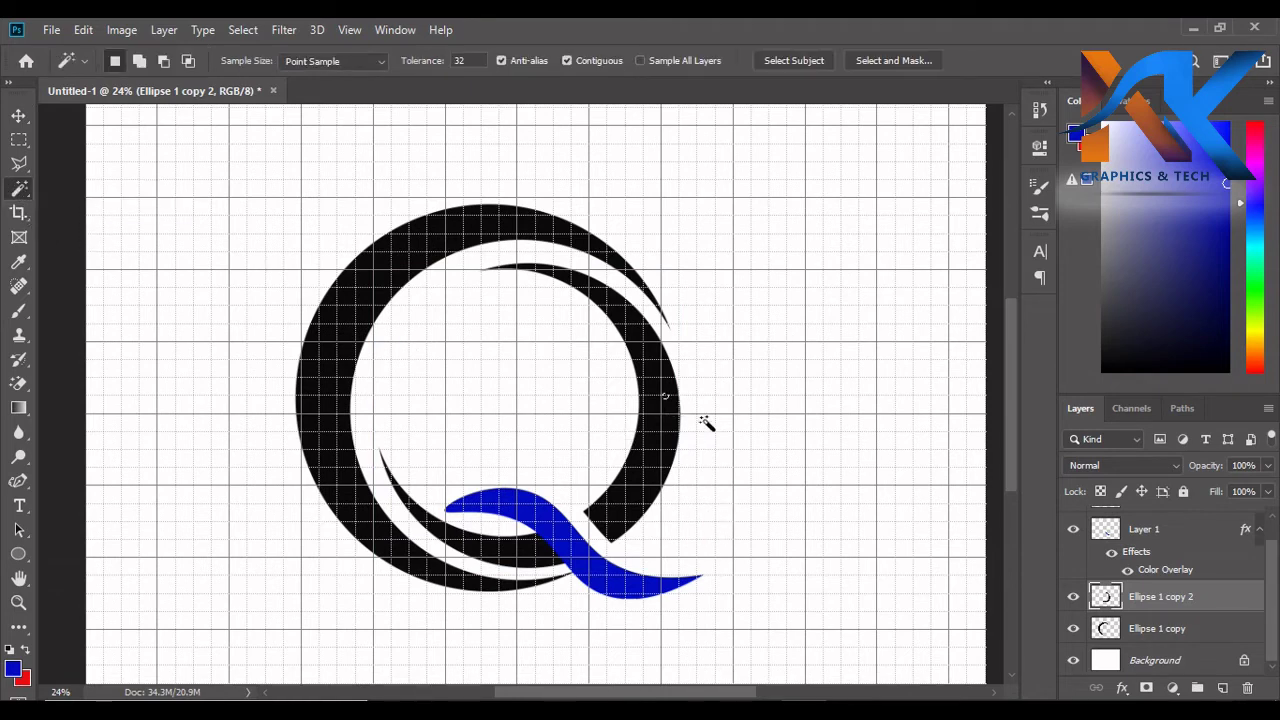
click(660, 380)
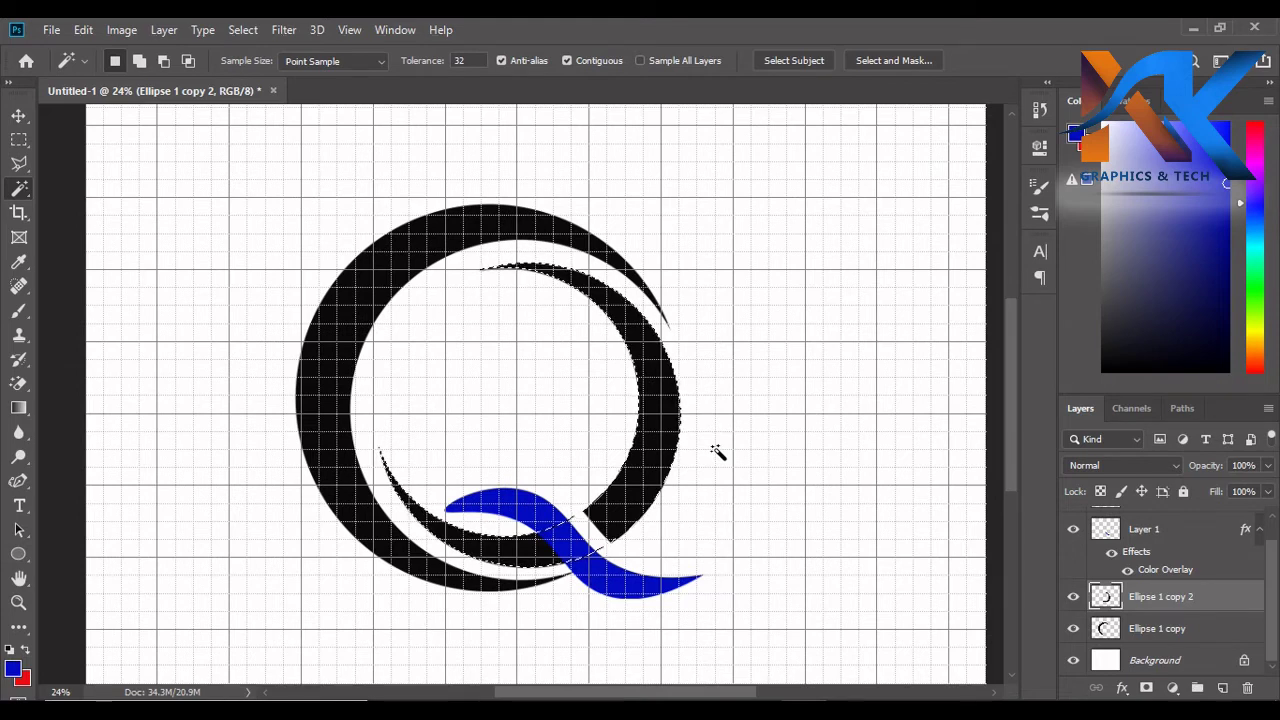
key(alt+BackSpace)
key(ctrl+d)
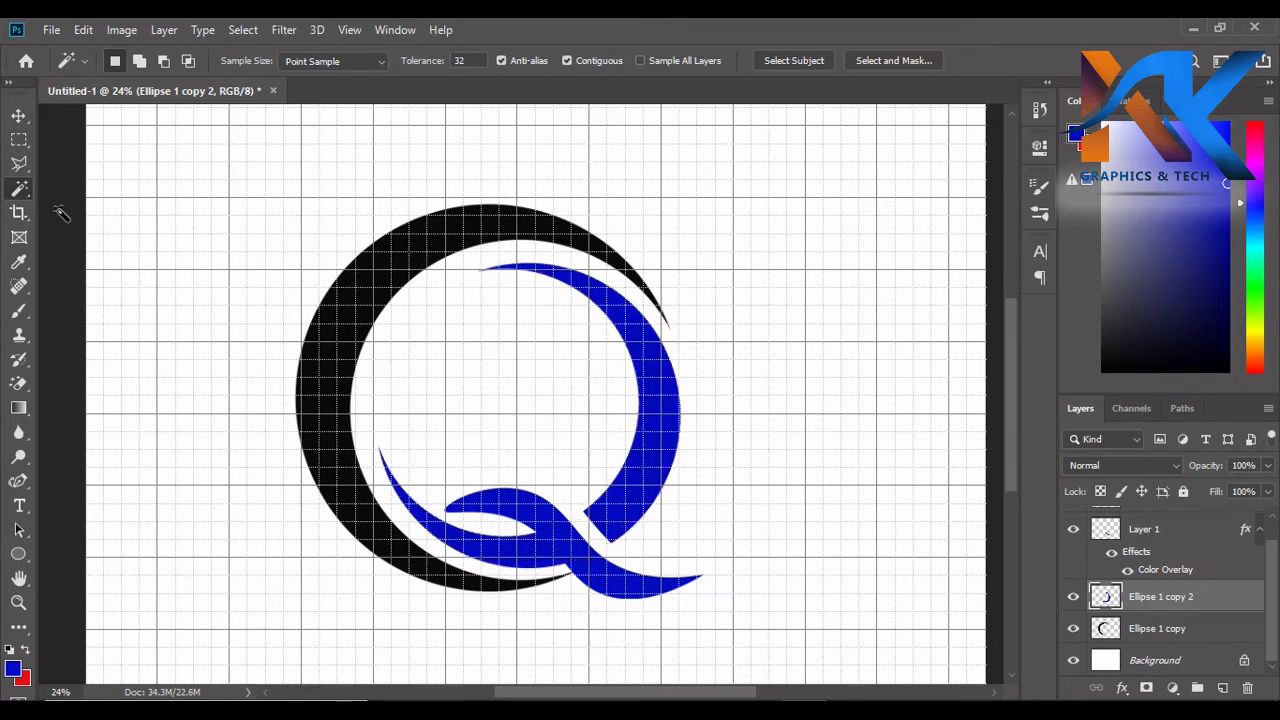
- Duplicate the blue tail layer, then select the now-blue inner crescent layer
click(18, 115)
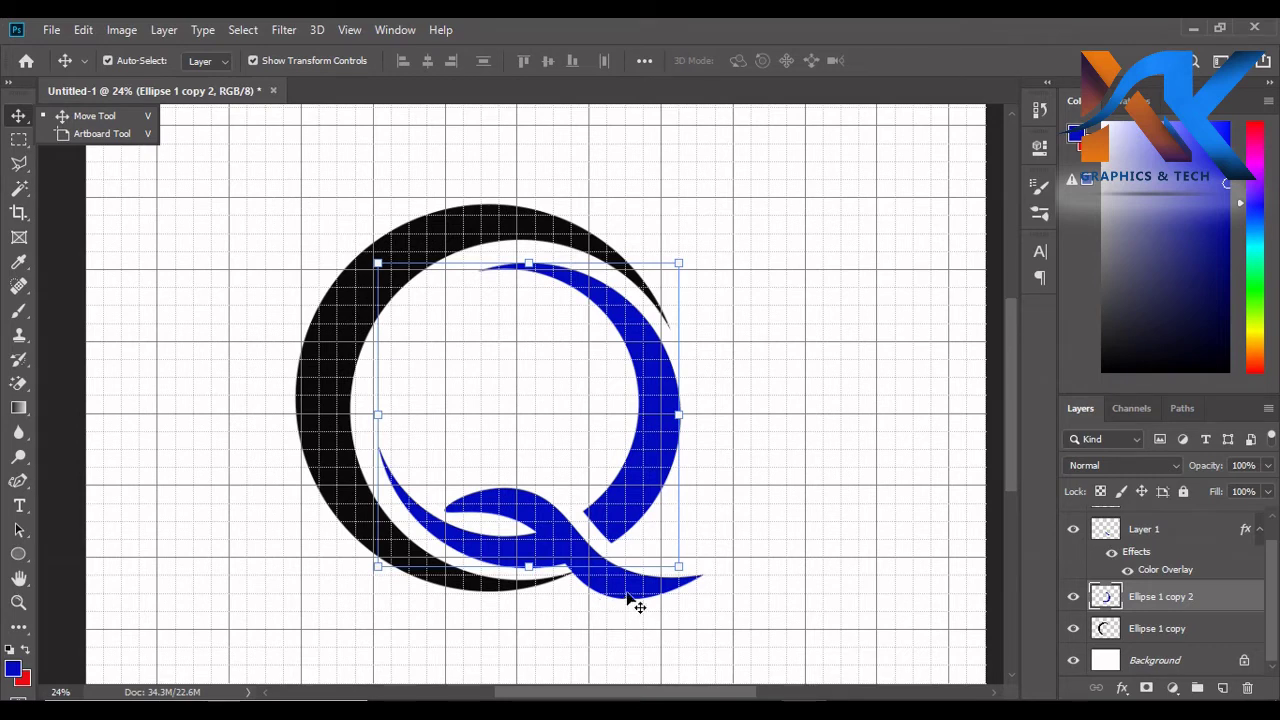
click(628, 594)
key(ctrl+j)
click(744, 500)
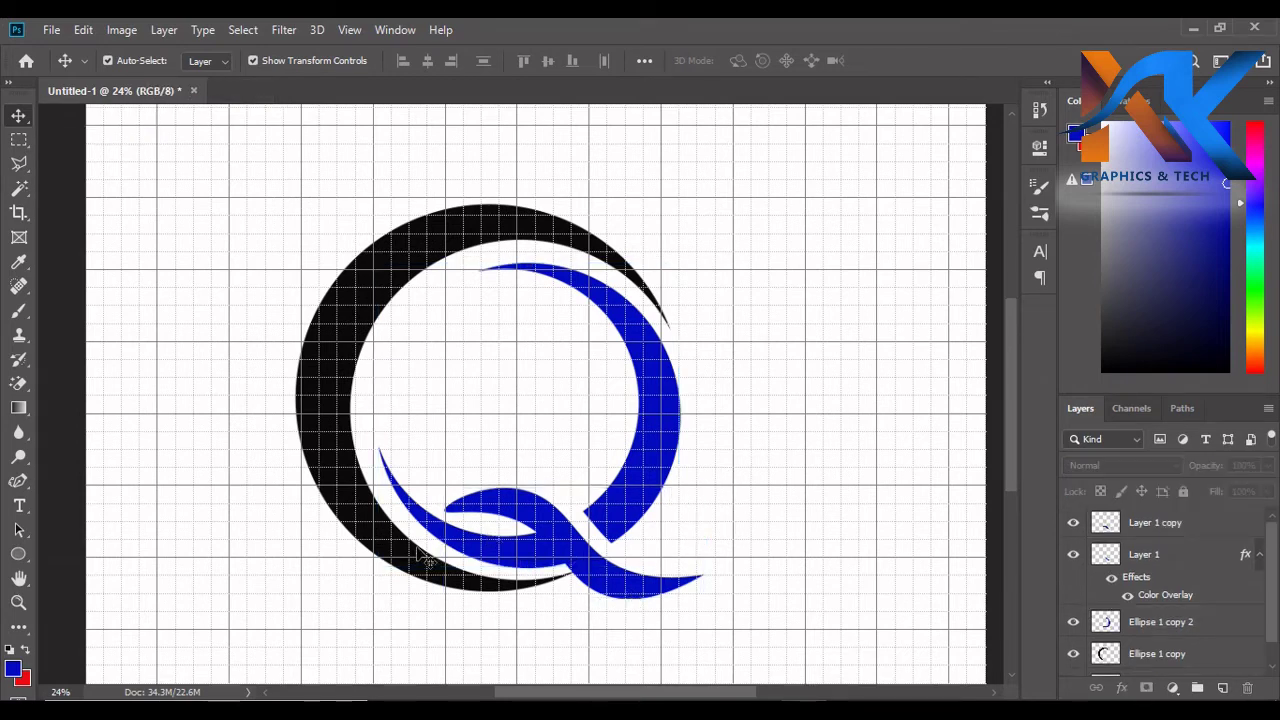
click(497, 560)
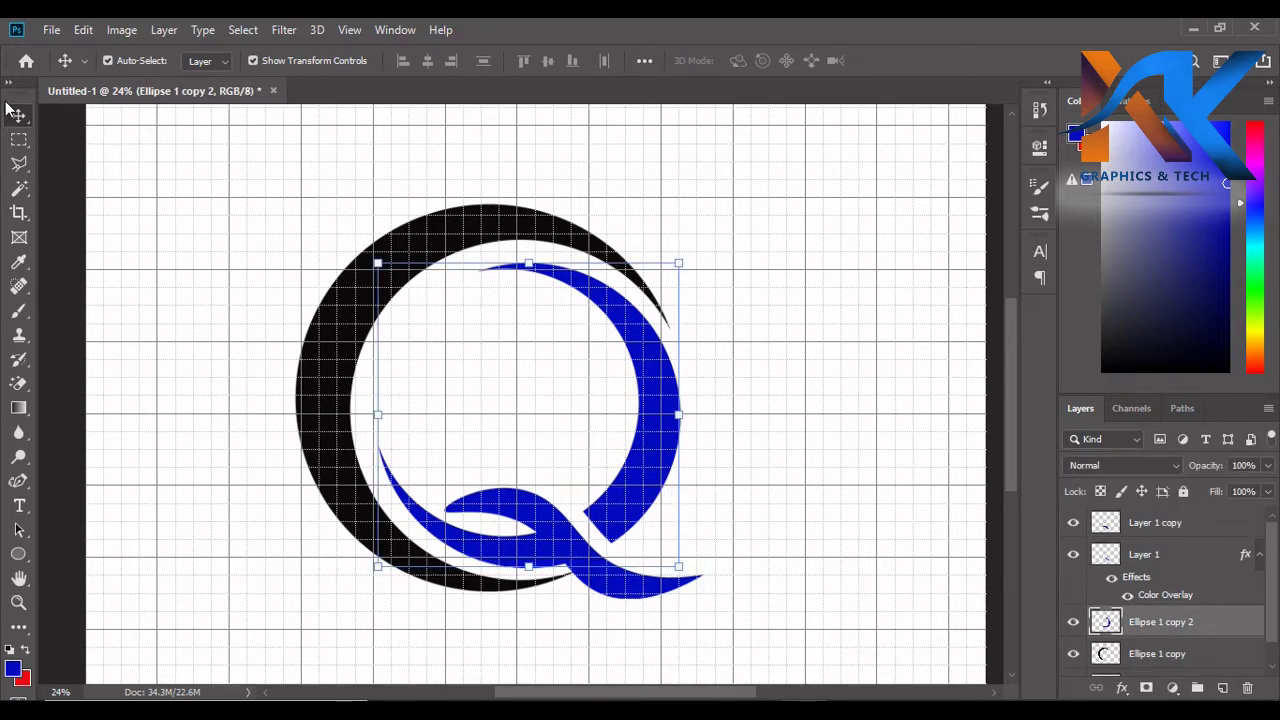
- Magic Wand-select the blue crescent area, then start and cancel a free transform
click(19, 188)
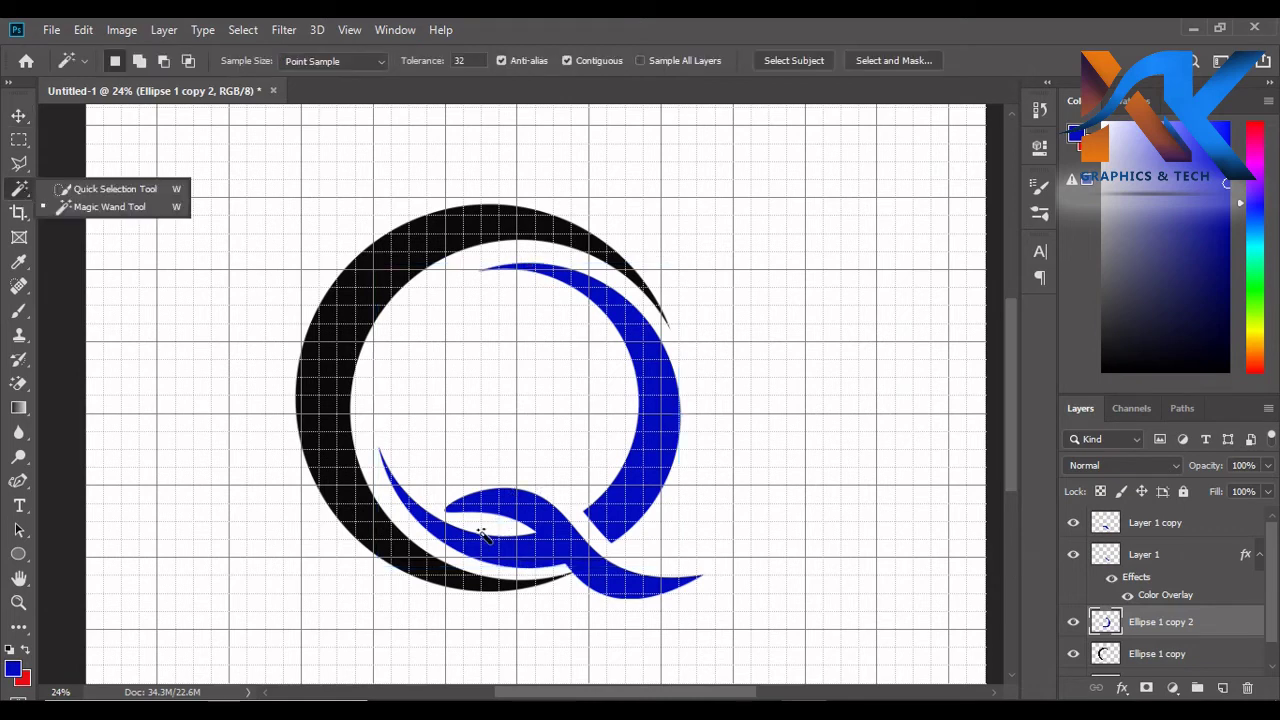
click(481, 533)
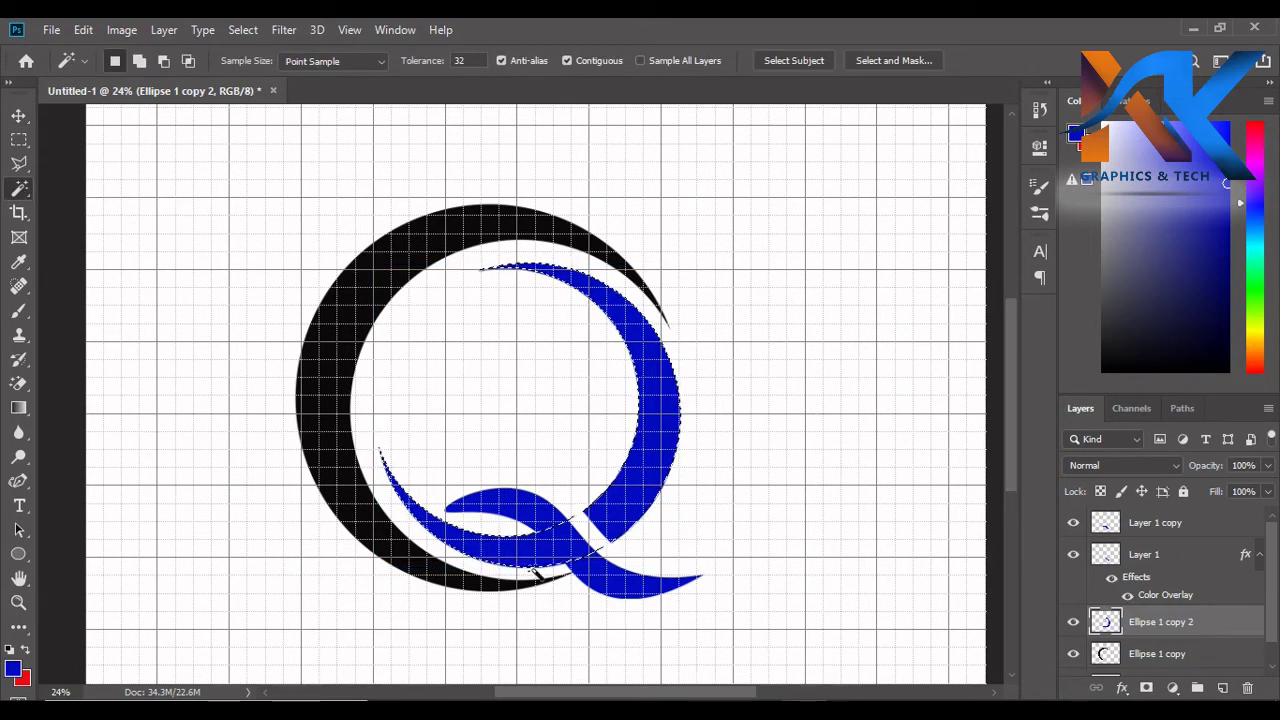
click(19, 115)
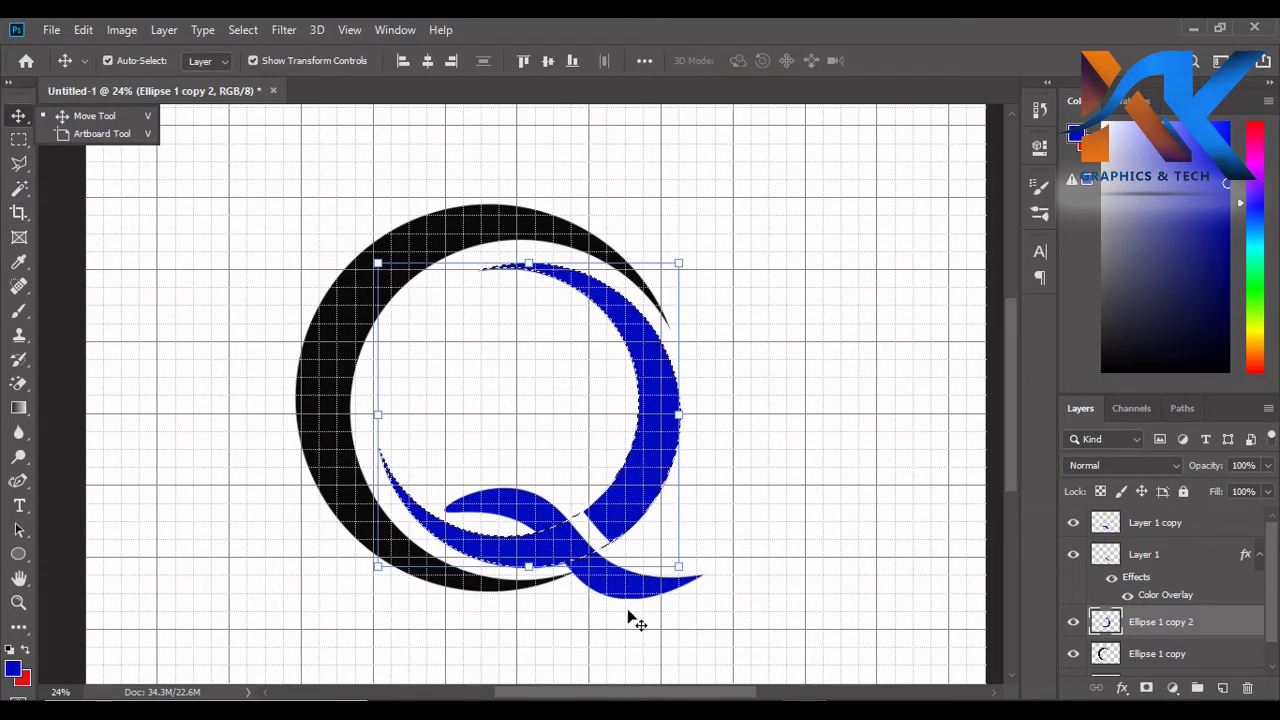
key(ctrl+t)
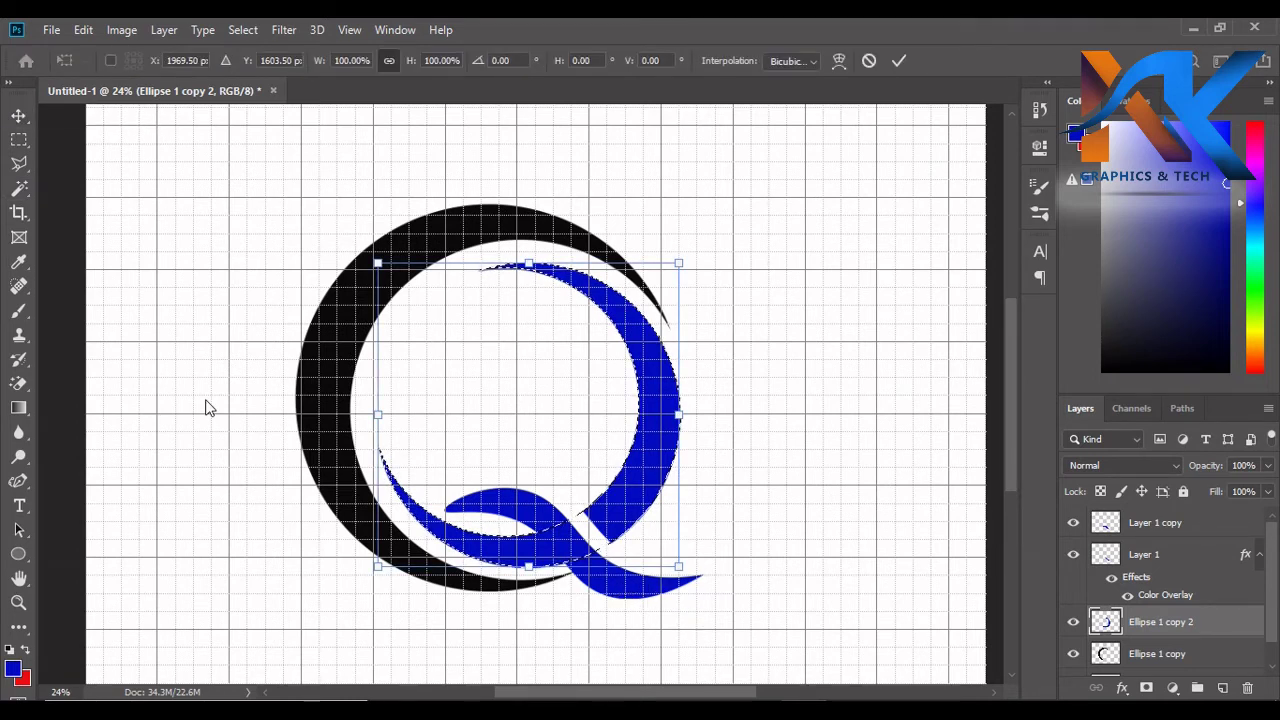
click(19, 115)
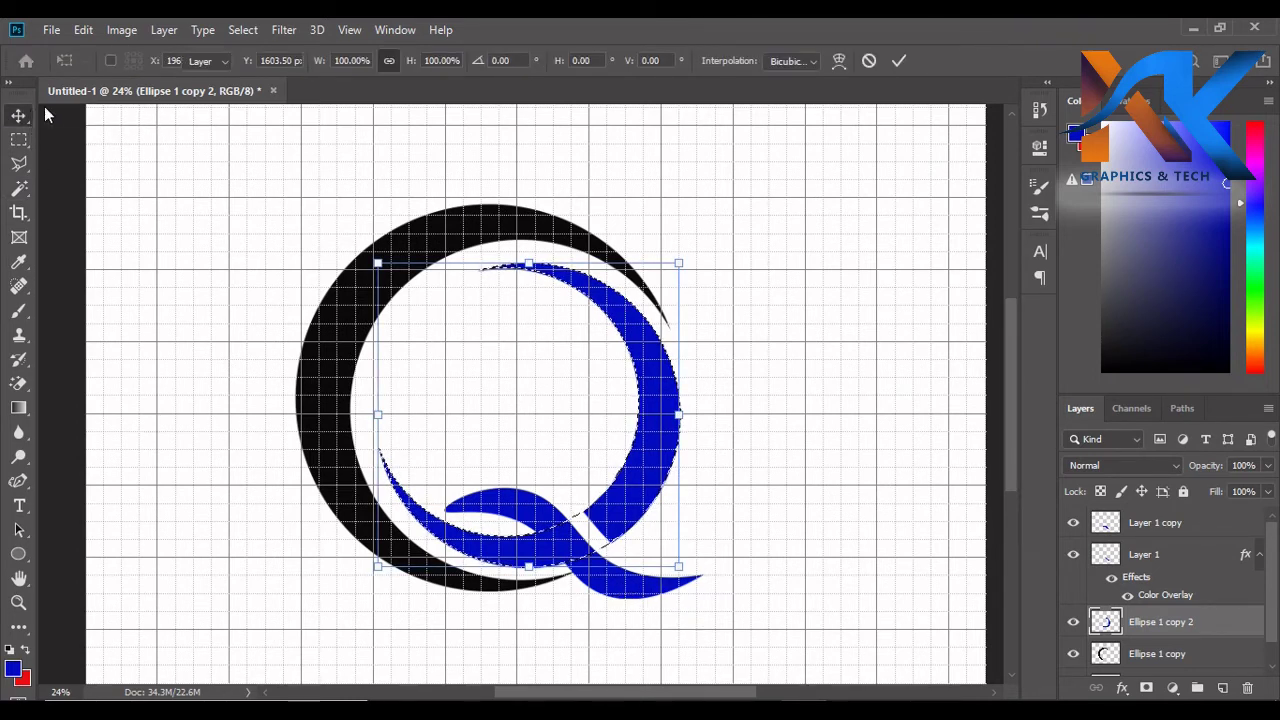
- Pick the Ellipse 1 copy 2 crescent layer and Magic Wand-select its blue shape
click(775, 420)
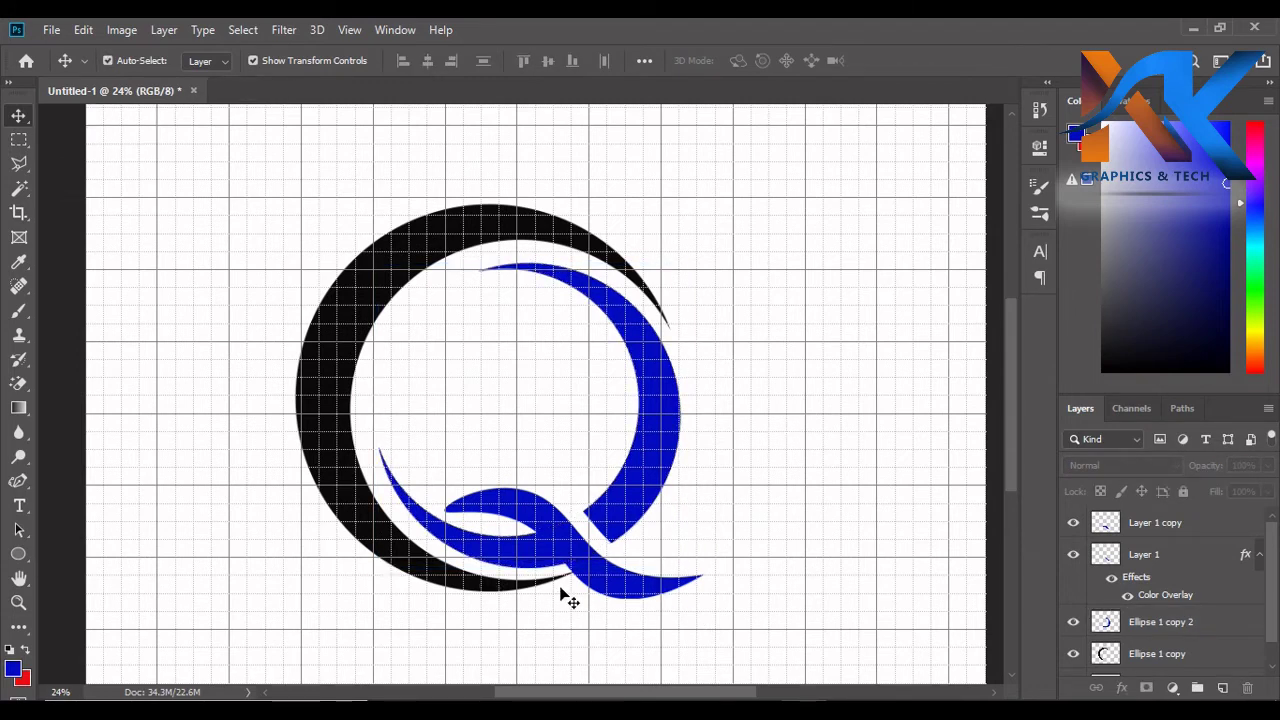
ctrl+click(605, 590)
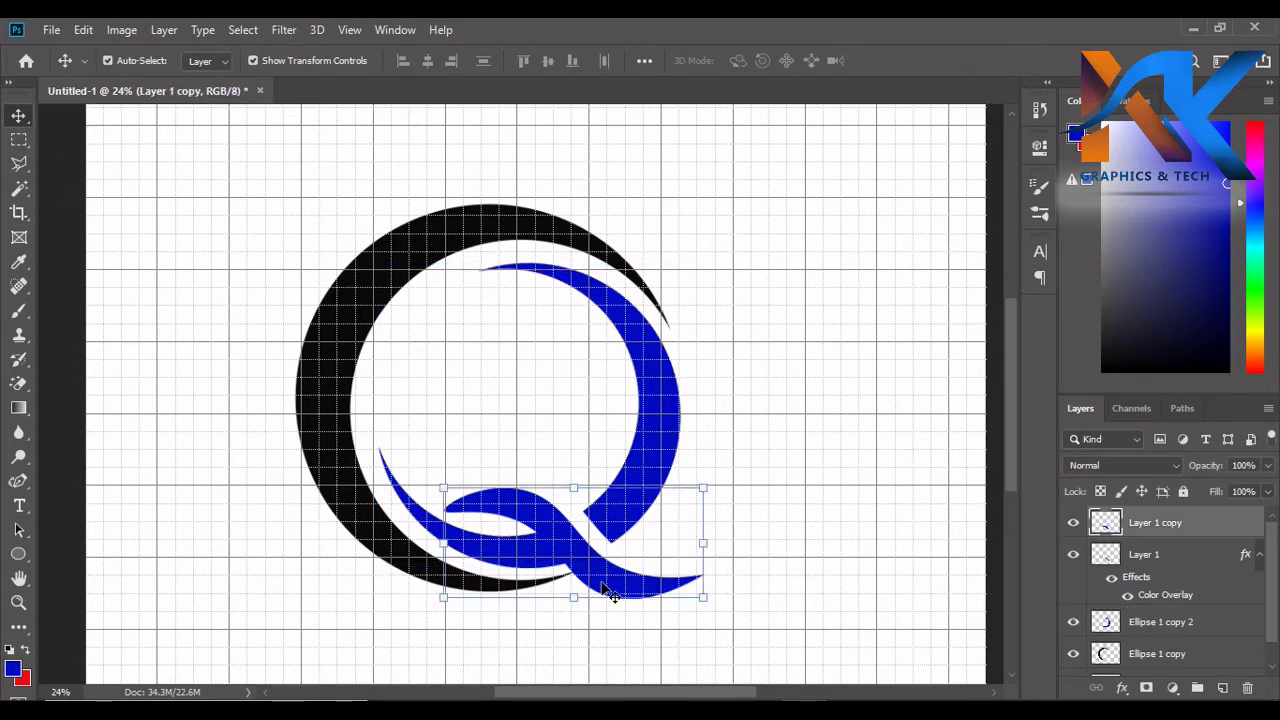
click(414, 508)
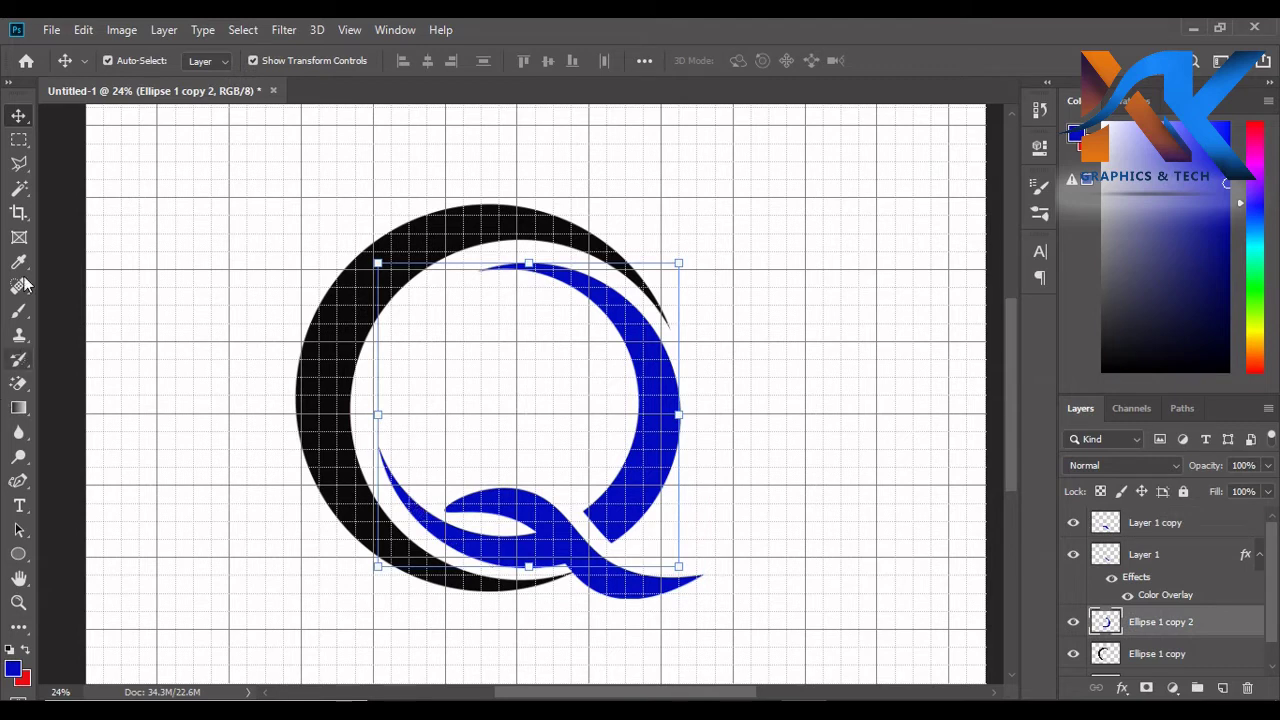
click(19, 188)
click(514, 564)
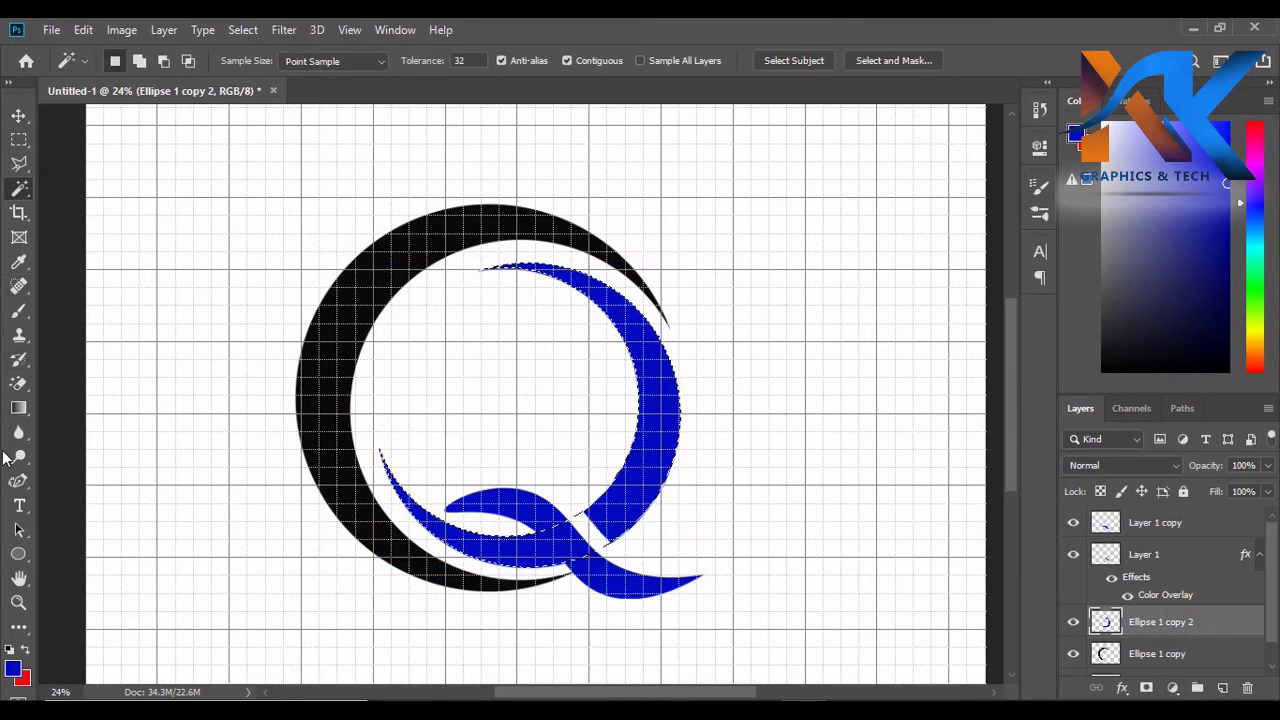
- Set the foreground colour to near-black and switch to the Brush tool
click(13, 670)
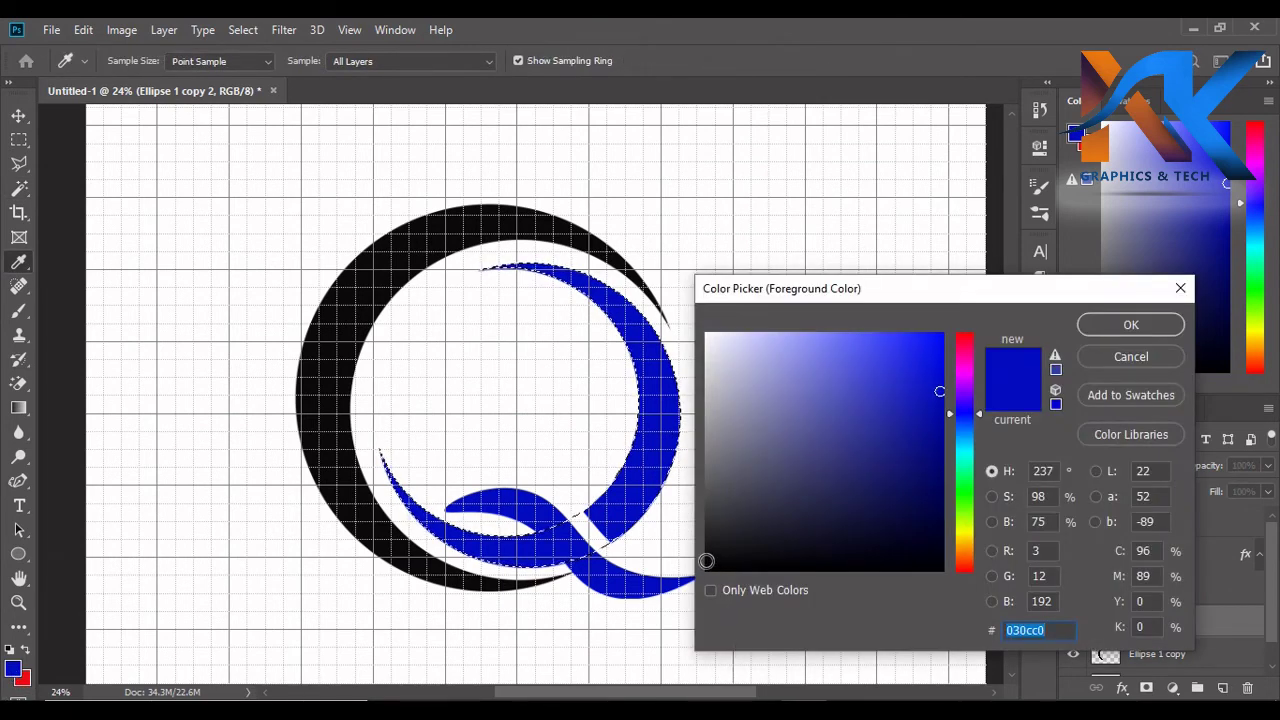
click(706, 561)
click(1130, 324)
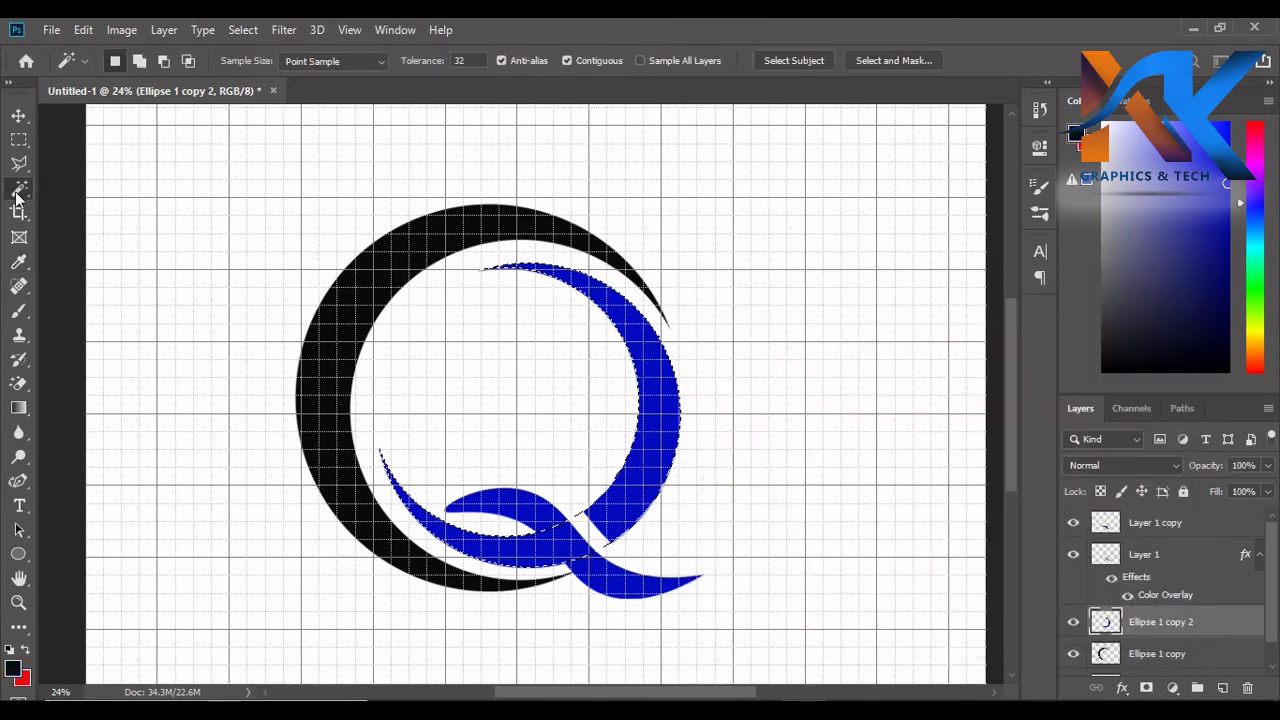
click(19, 310)
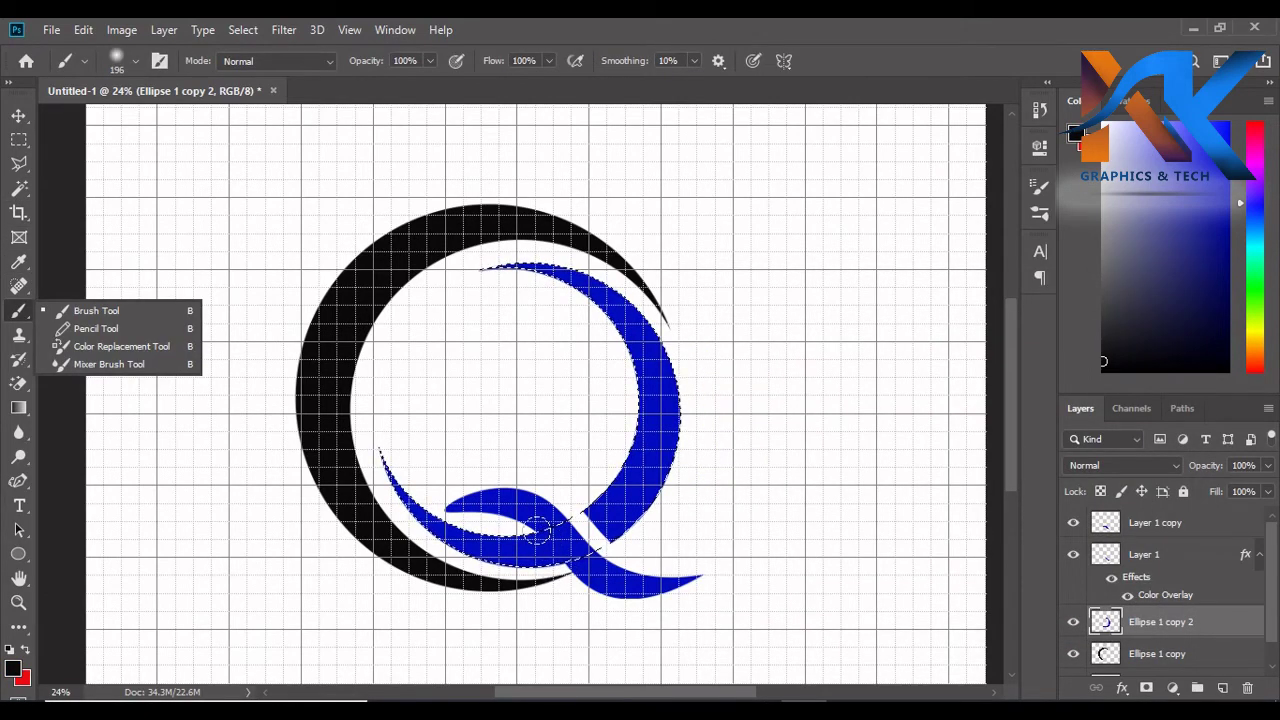
click(537, 530)
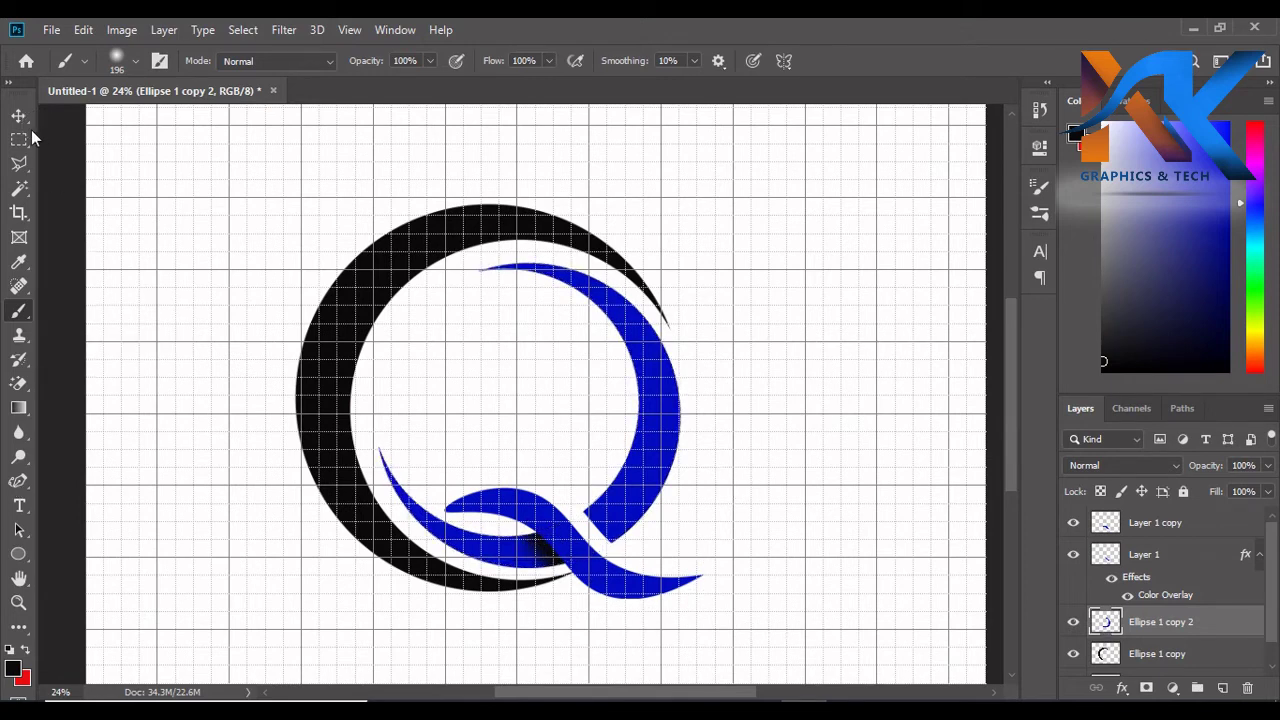
- Clear and restore the crescent selection, then set the foreground to dark grey #282828
key(ctrl+d)
key(ctrl+shift+d)
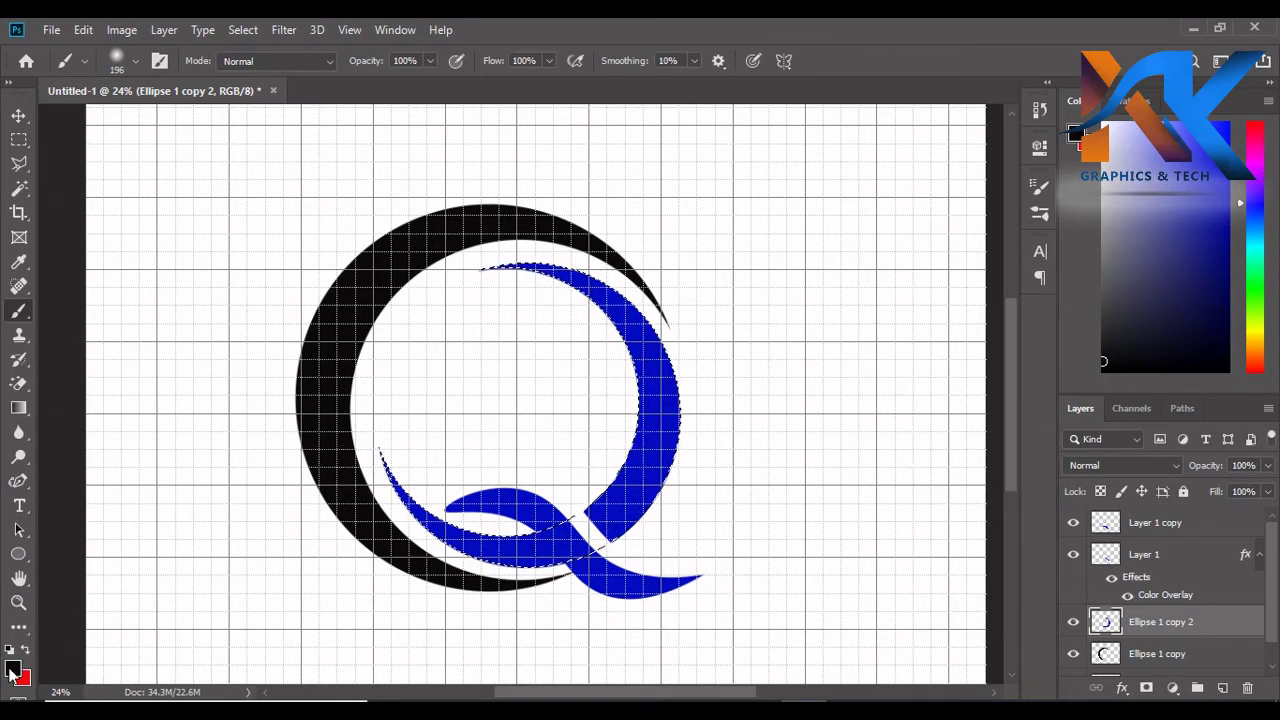
click(12, 670)
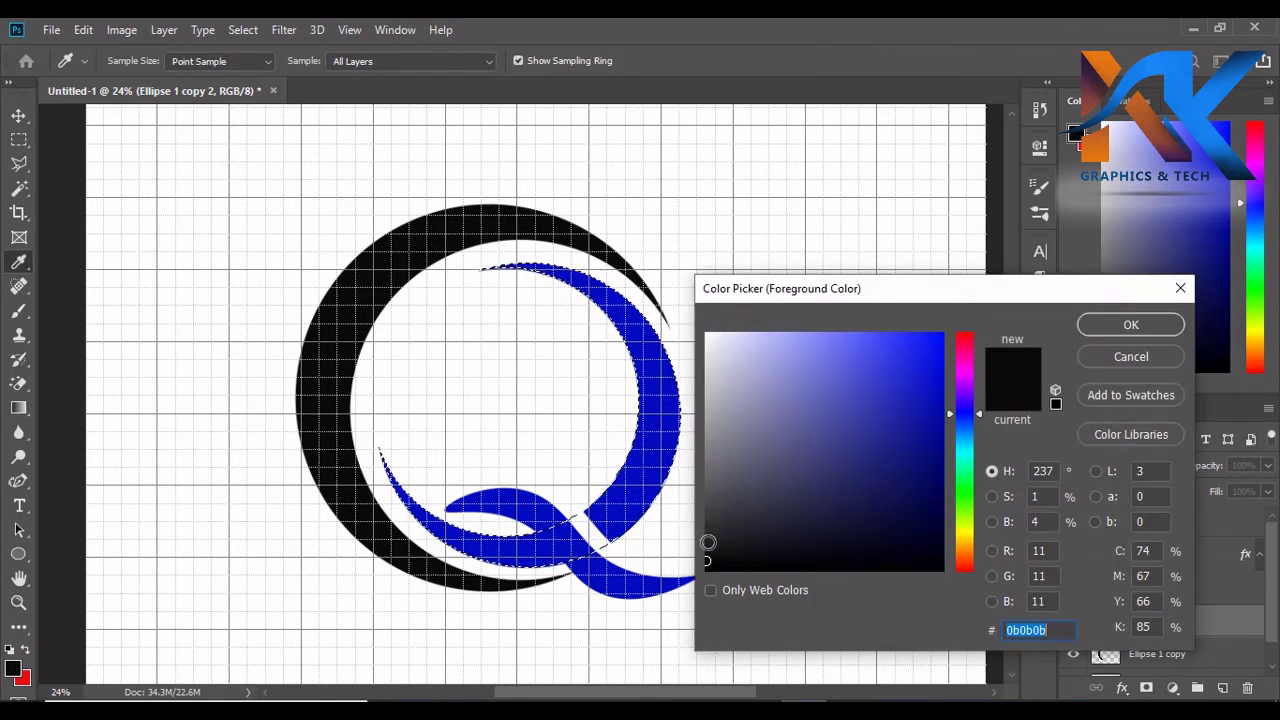
click(706, 533)
click(1130, 326)
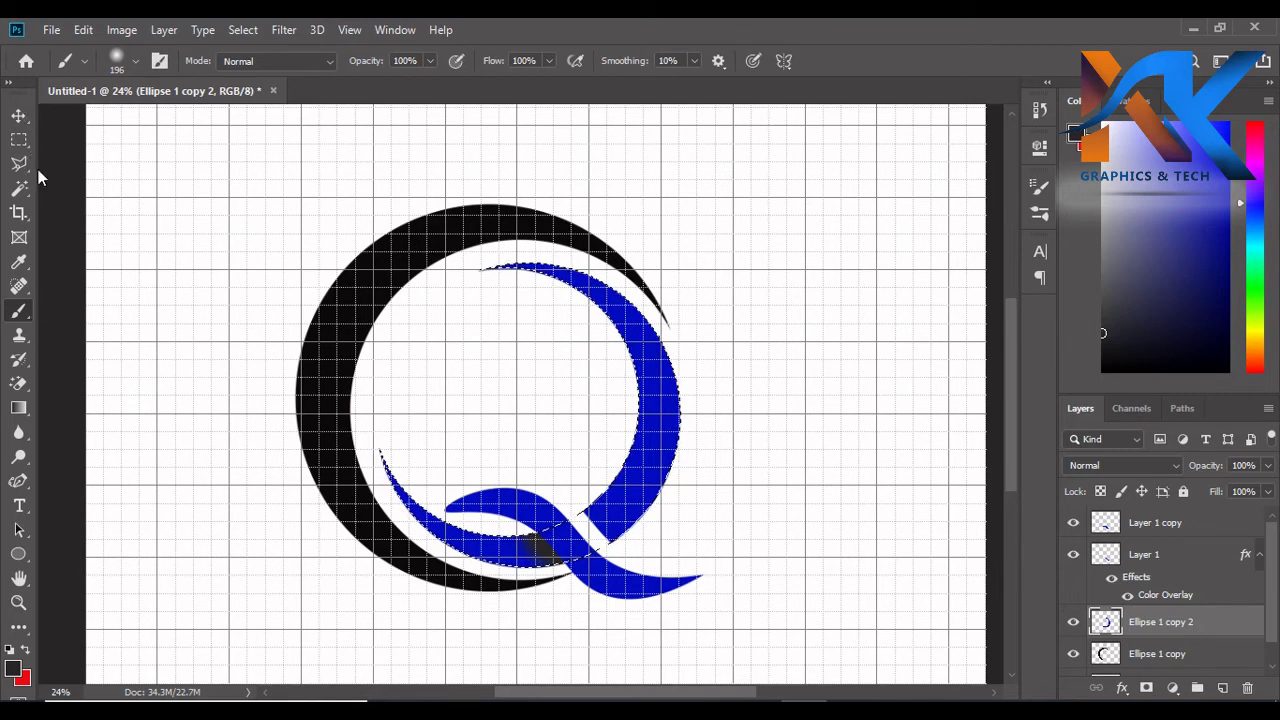
- Pick the black ring layer and Magic Wand-select the black outer crescent
click(18, 115)
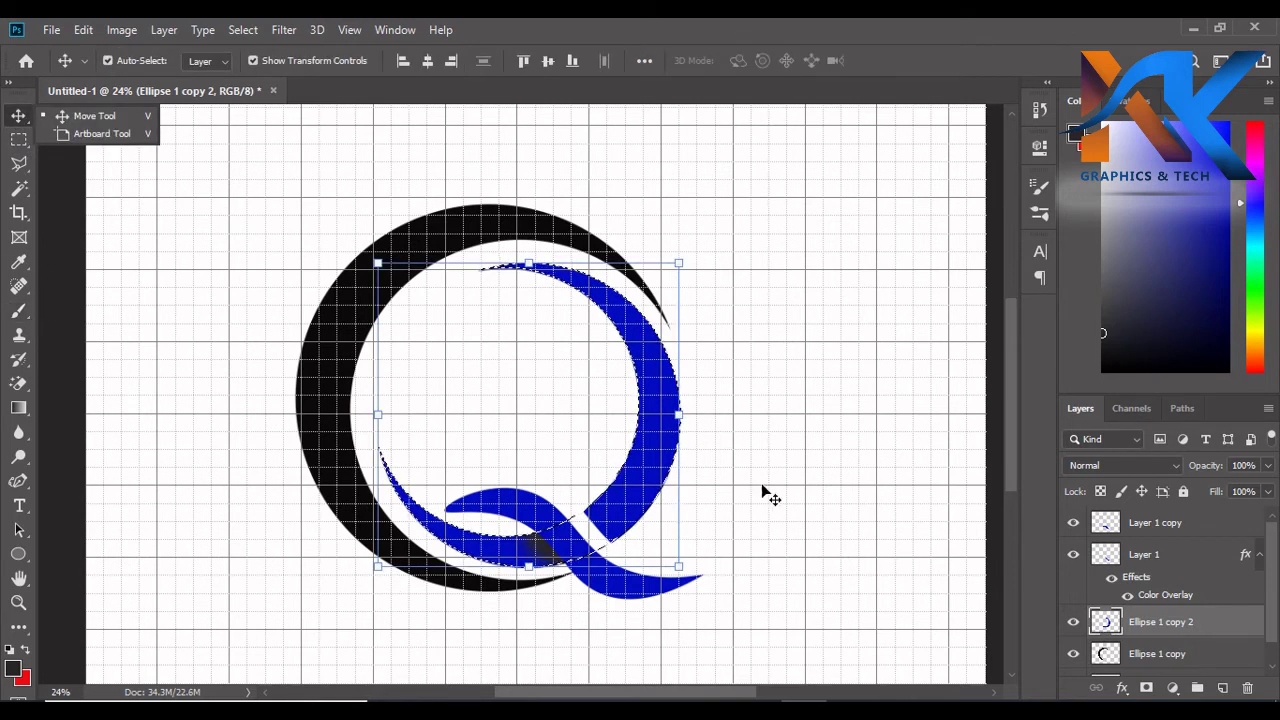
click(845, 318)
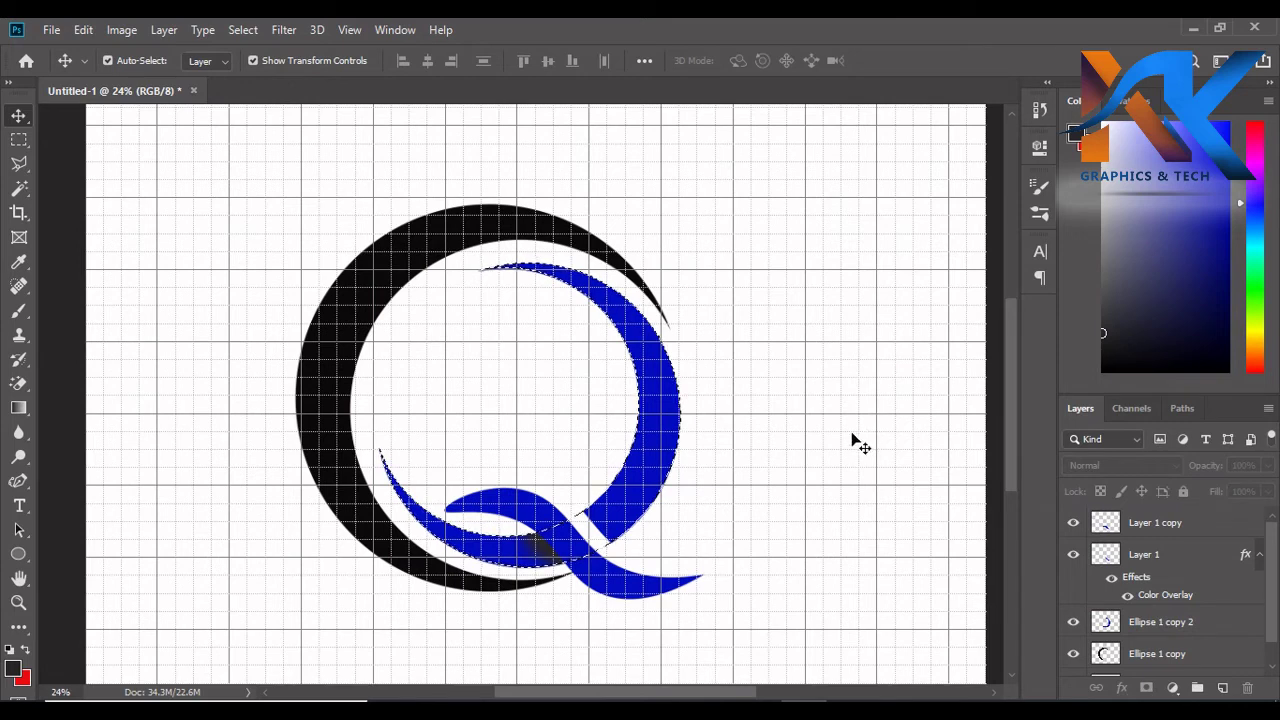
key(ctrl)
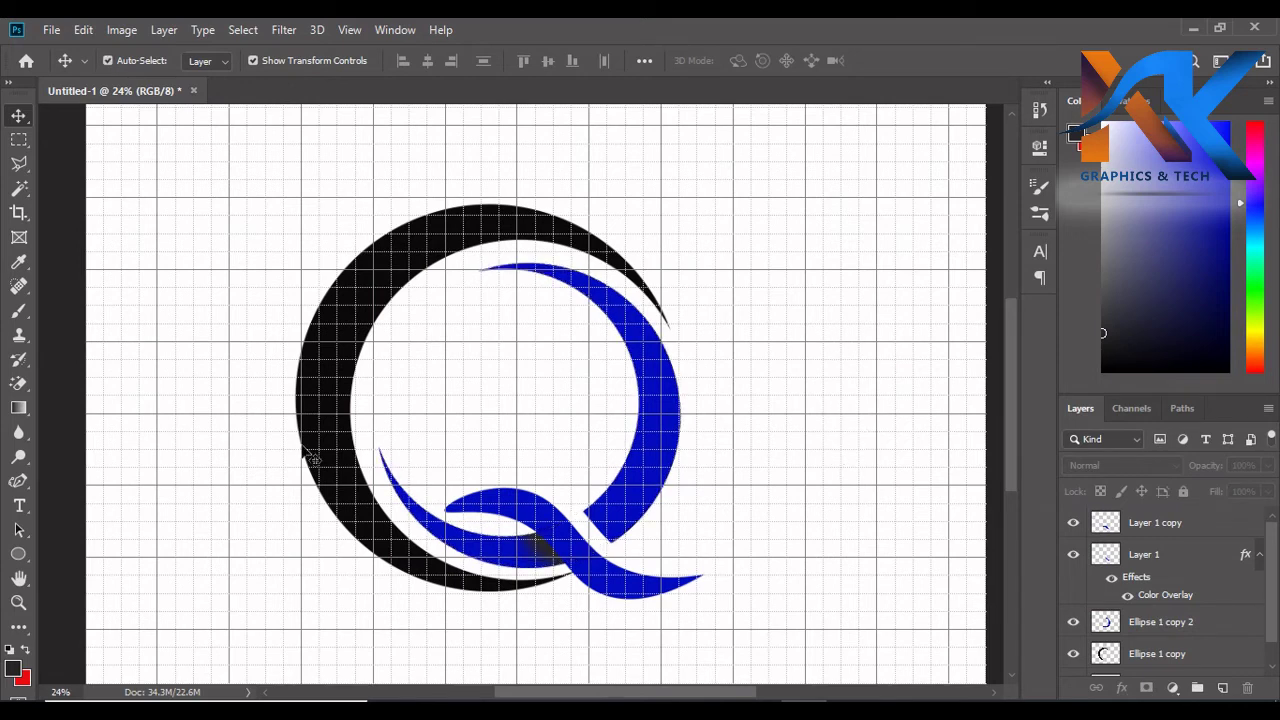
ctrl+click(417, 260)
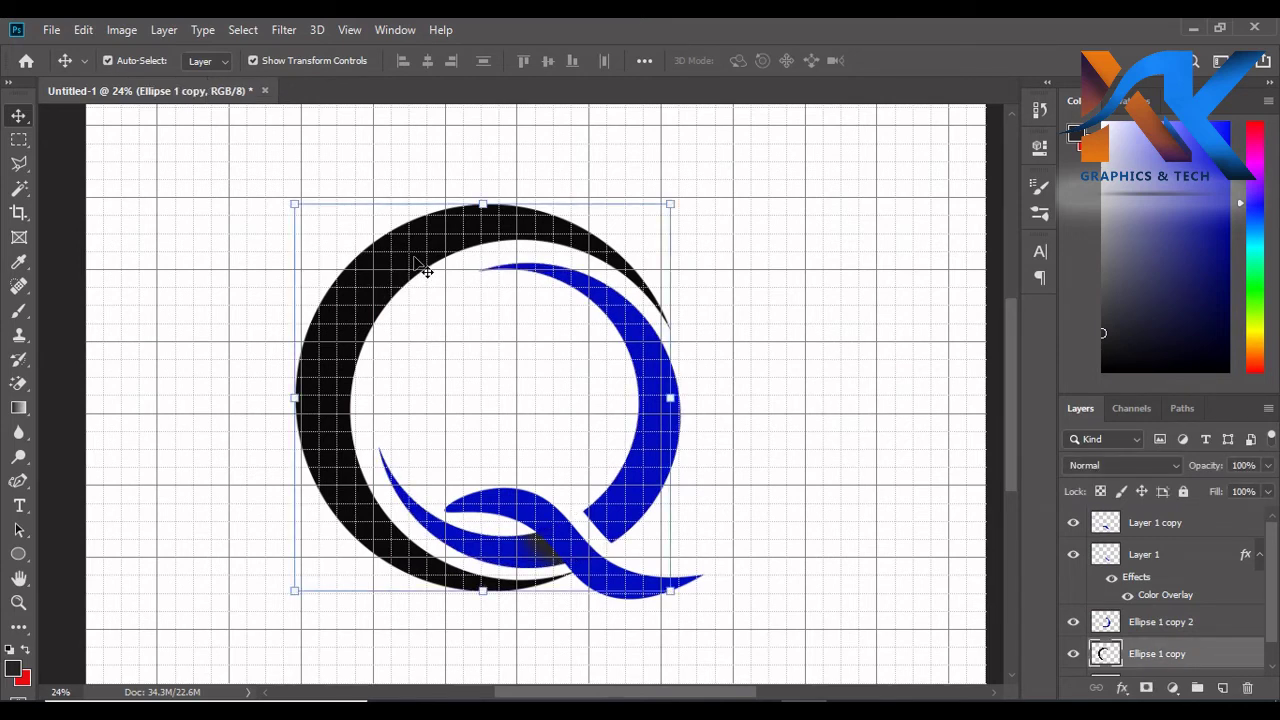
right_click(18, 188)
click(100, 188)
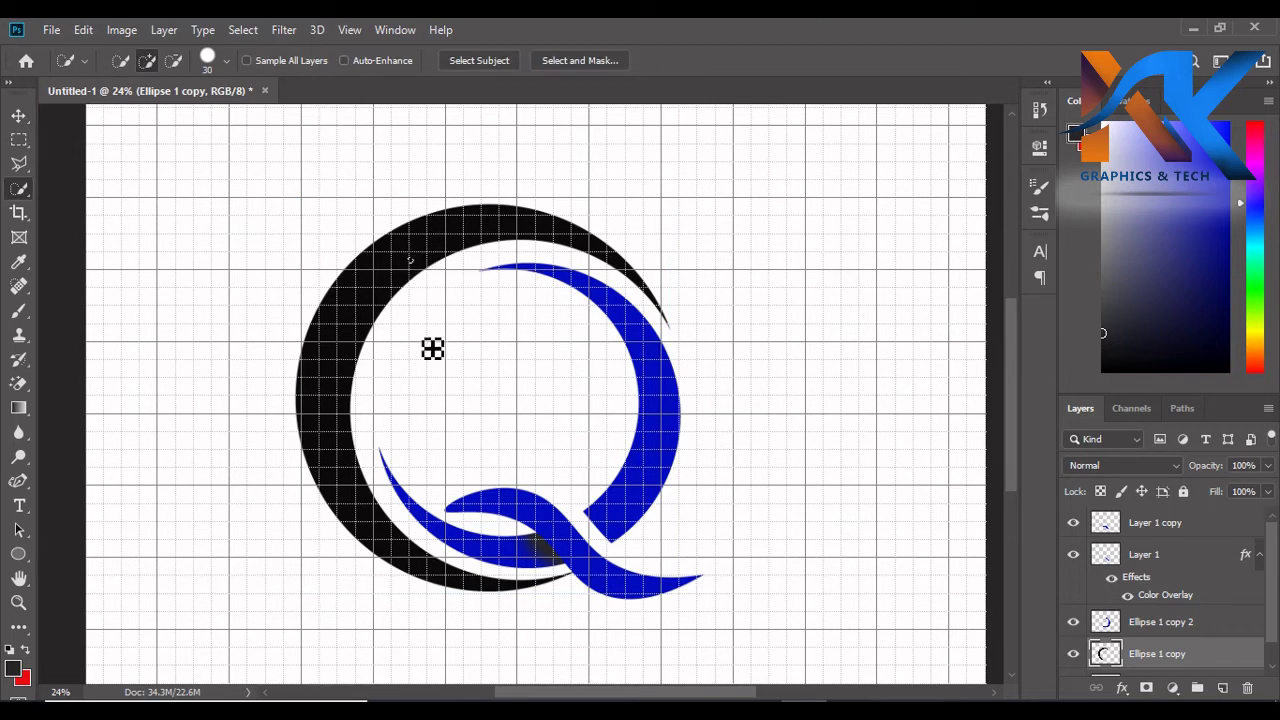
right_click(18, 188)
click(60, 205)
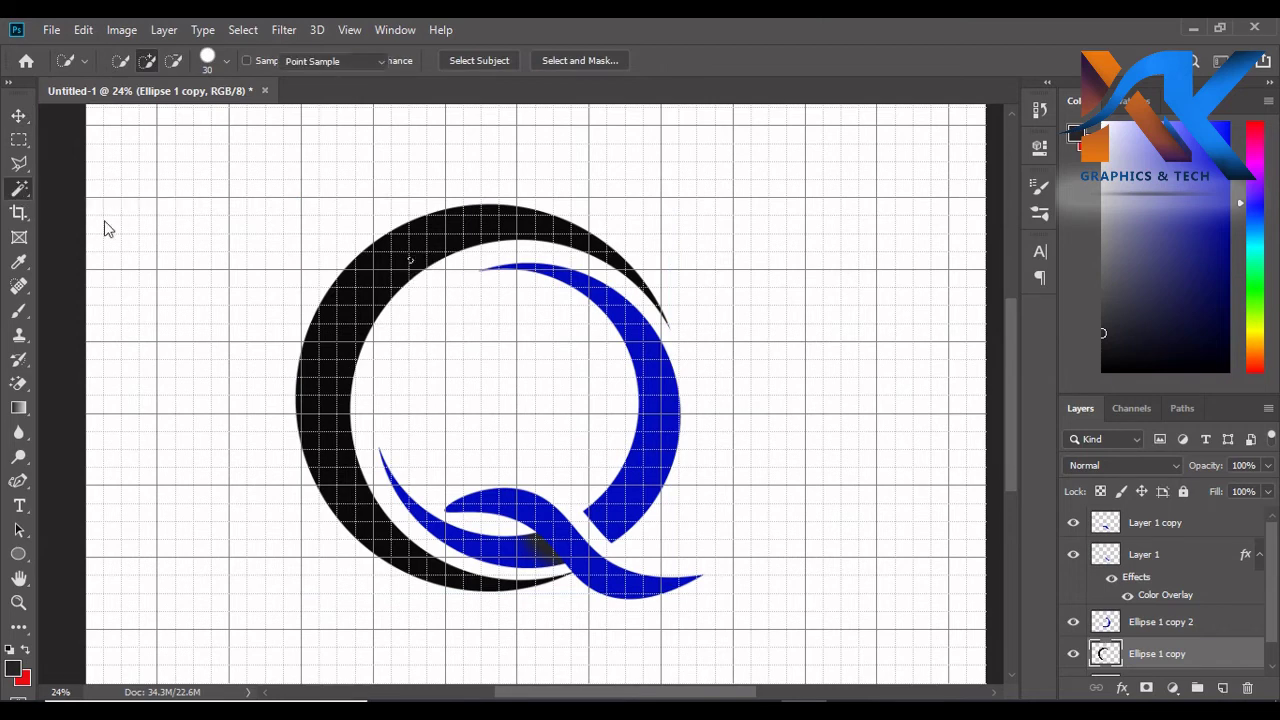
click(401, 256)
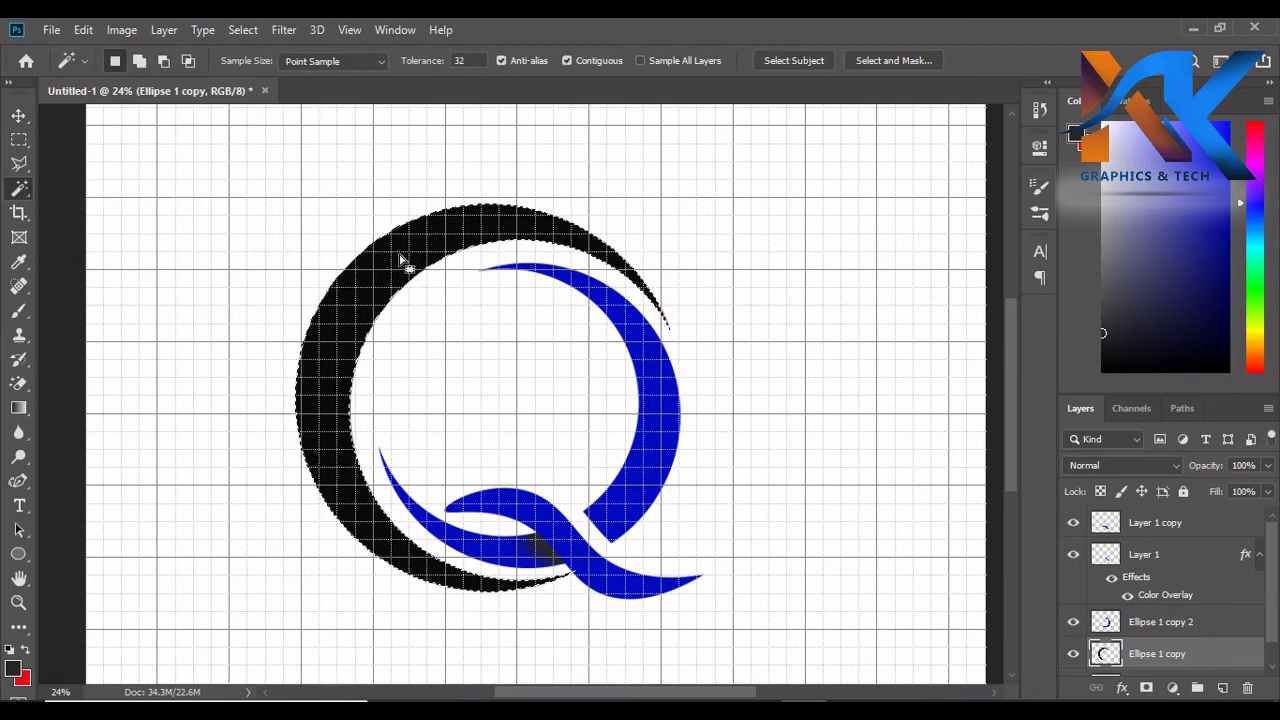
- Set the foreground colour to dark navy #03284a
click(12, 668)
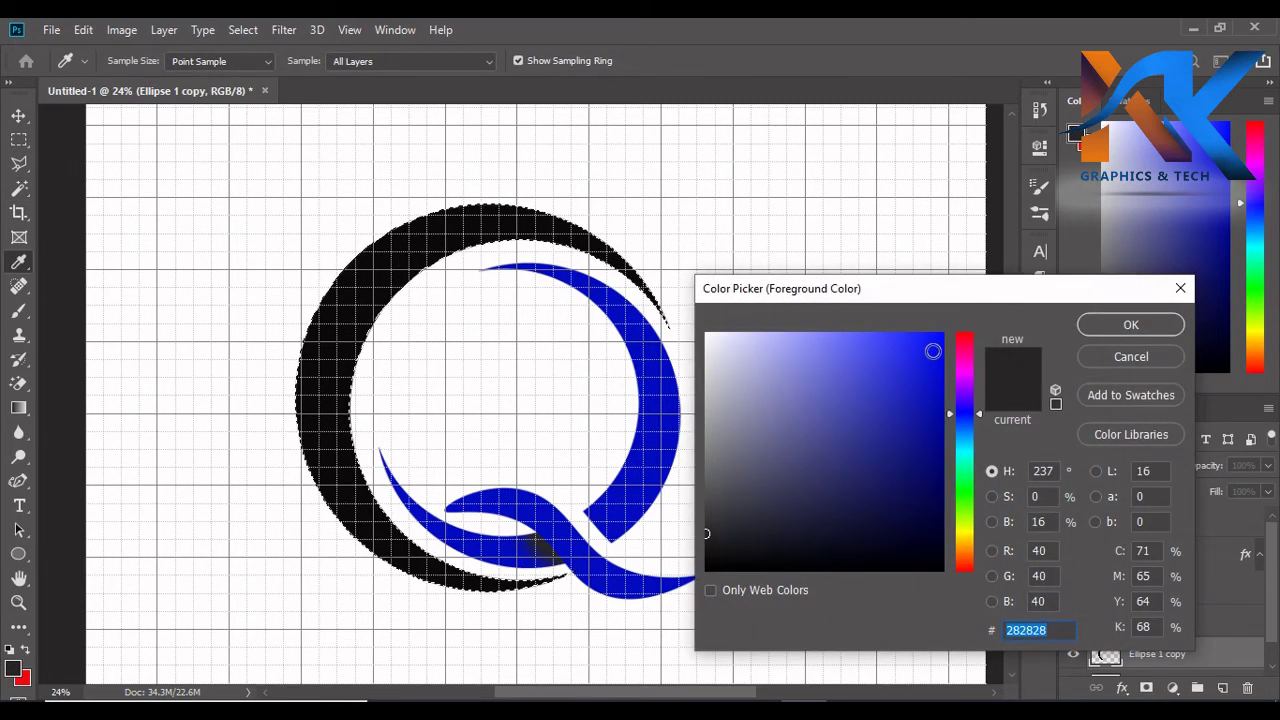
click(932, 351)
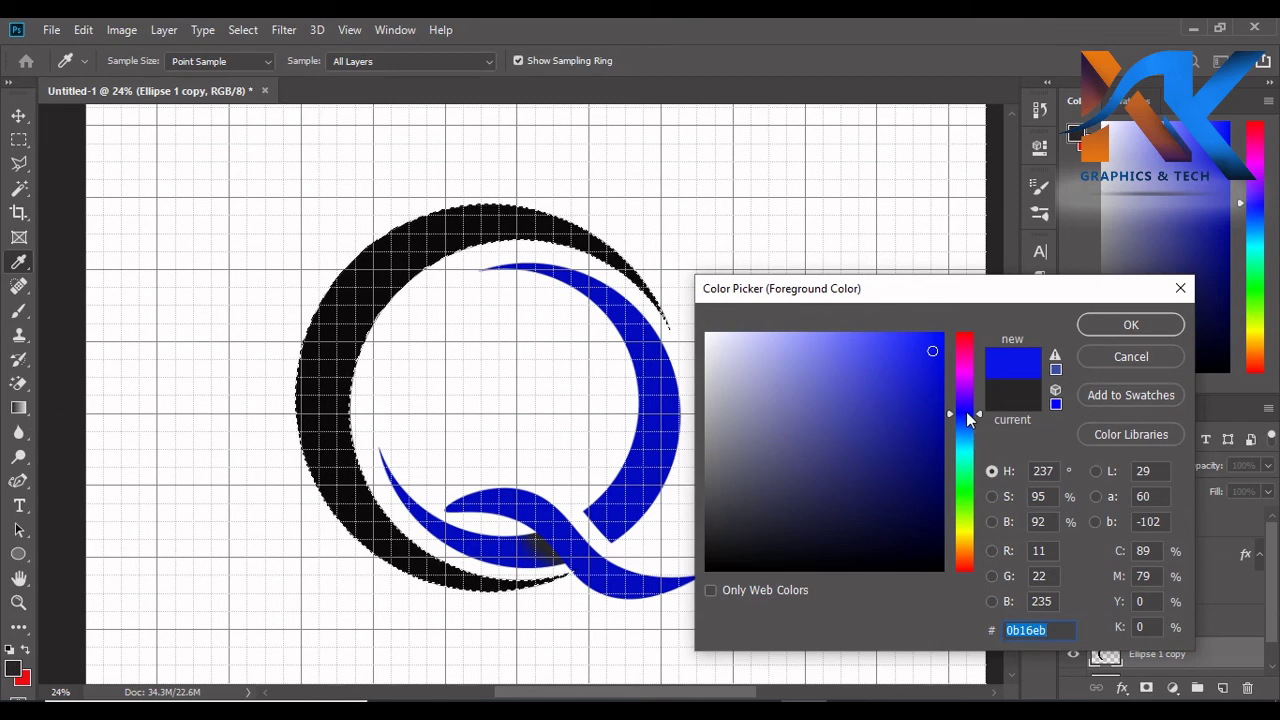
drag(968, 420, 968, 428)
click(927, 460)
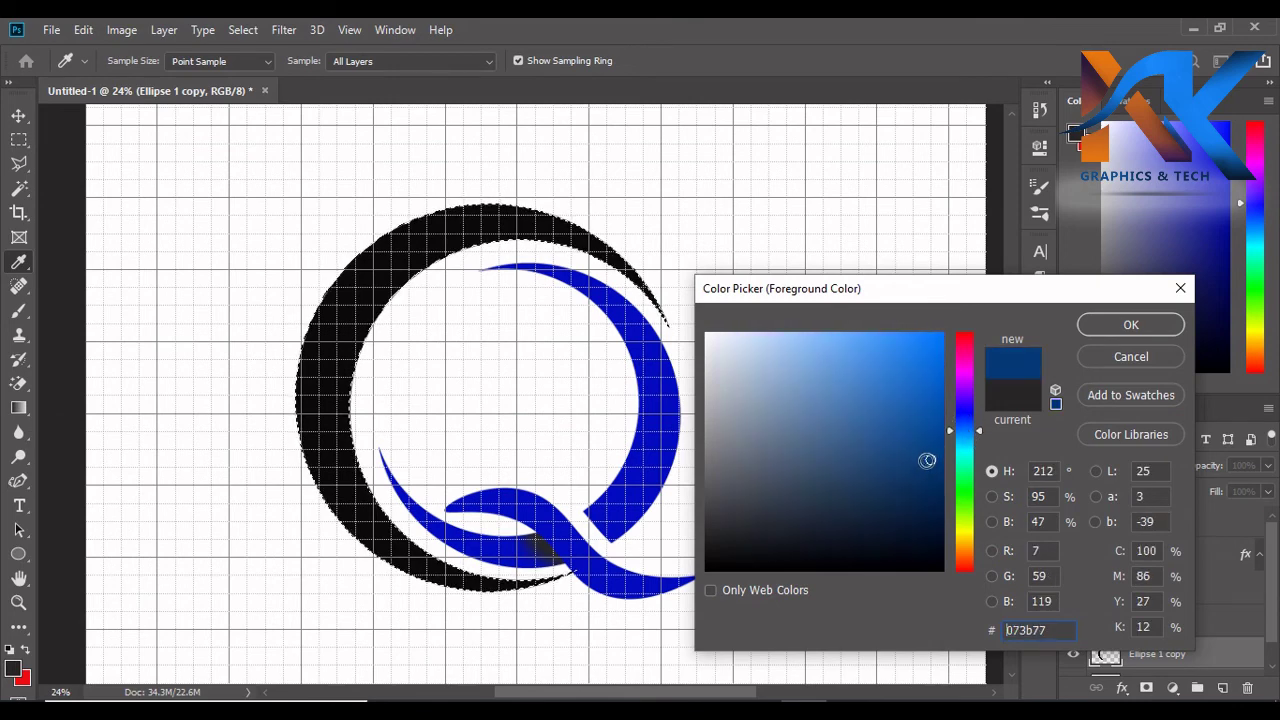
click(931, 488)
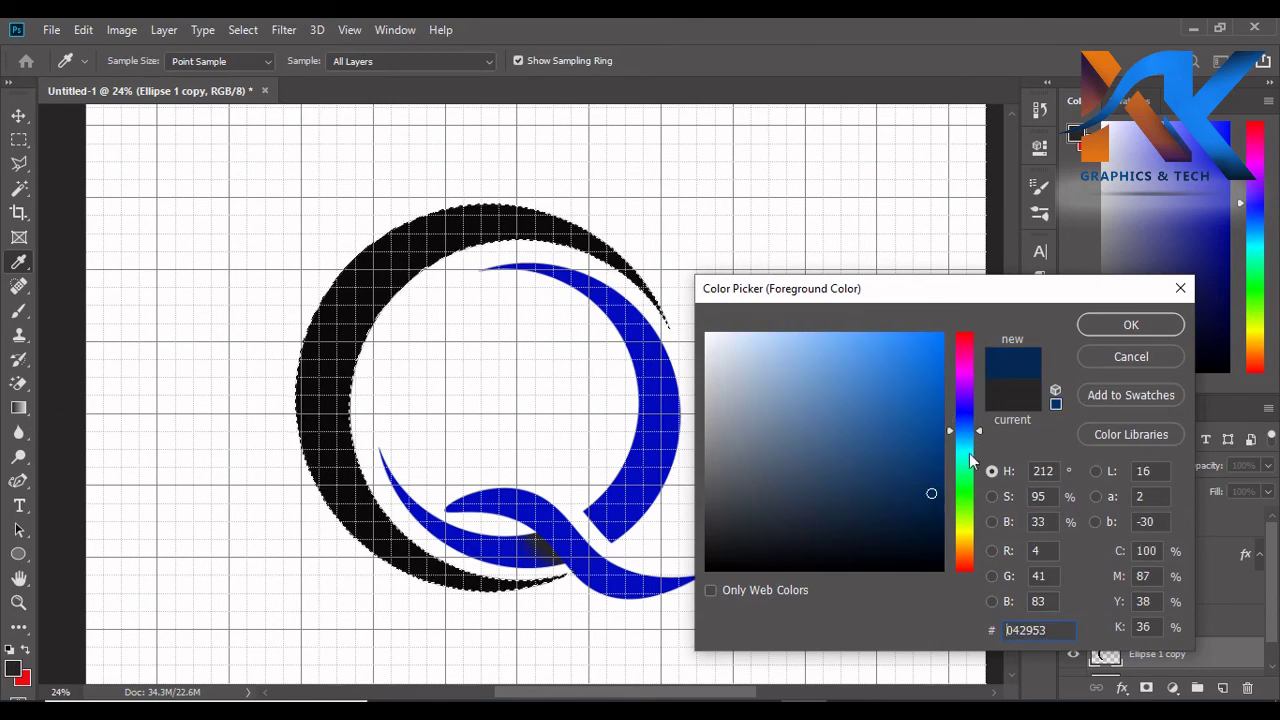
drag(966, 428, 975, 432)
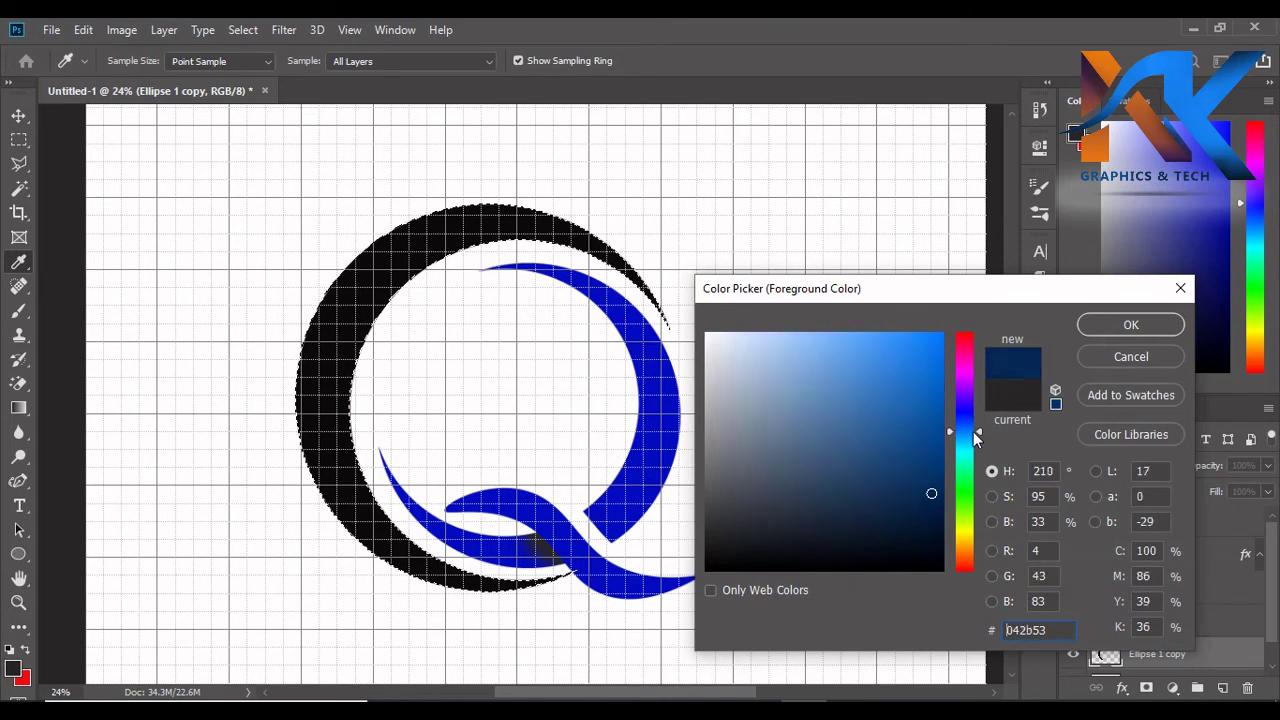
click(932, 497)
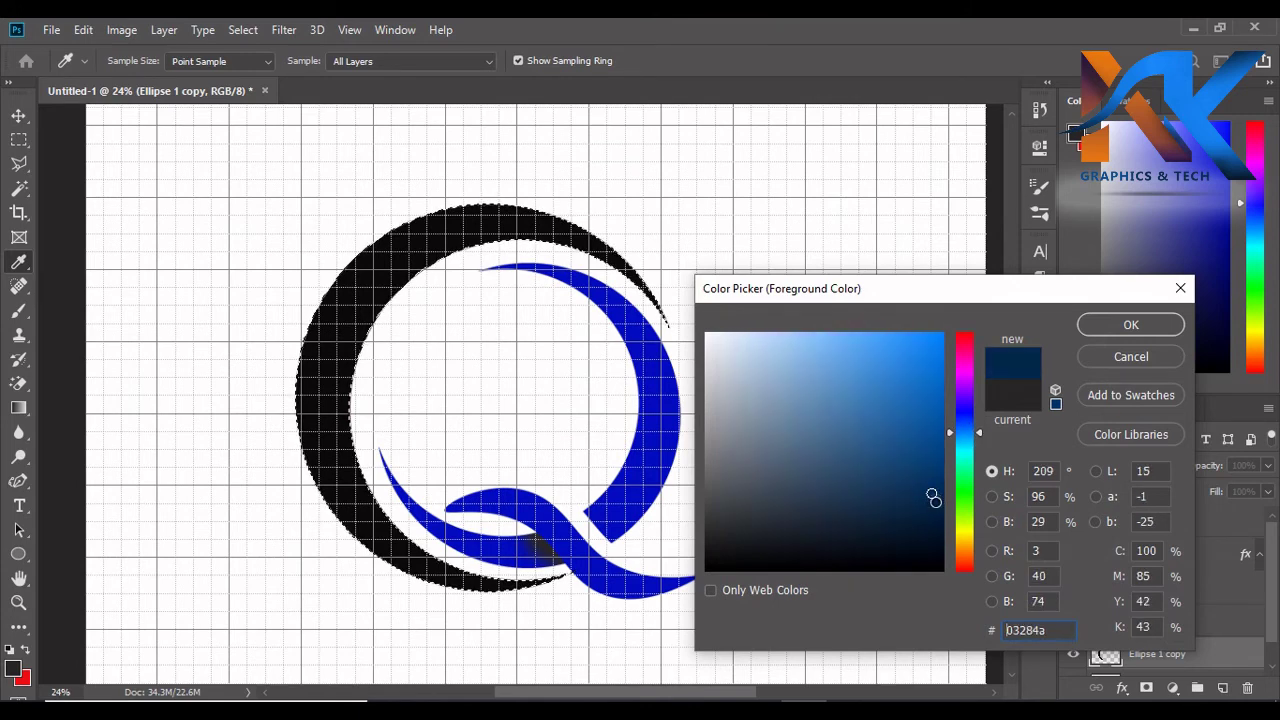
click(1131, 326)
key(w)
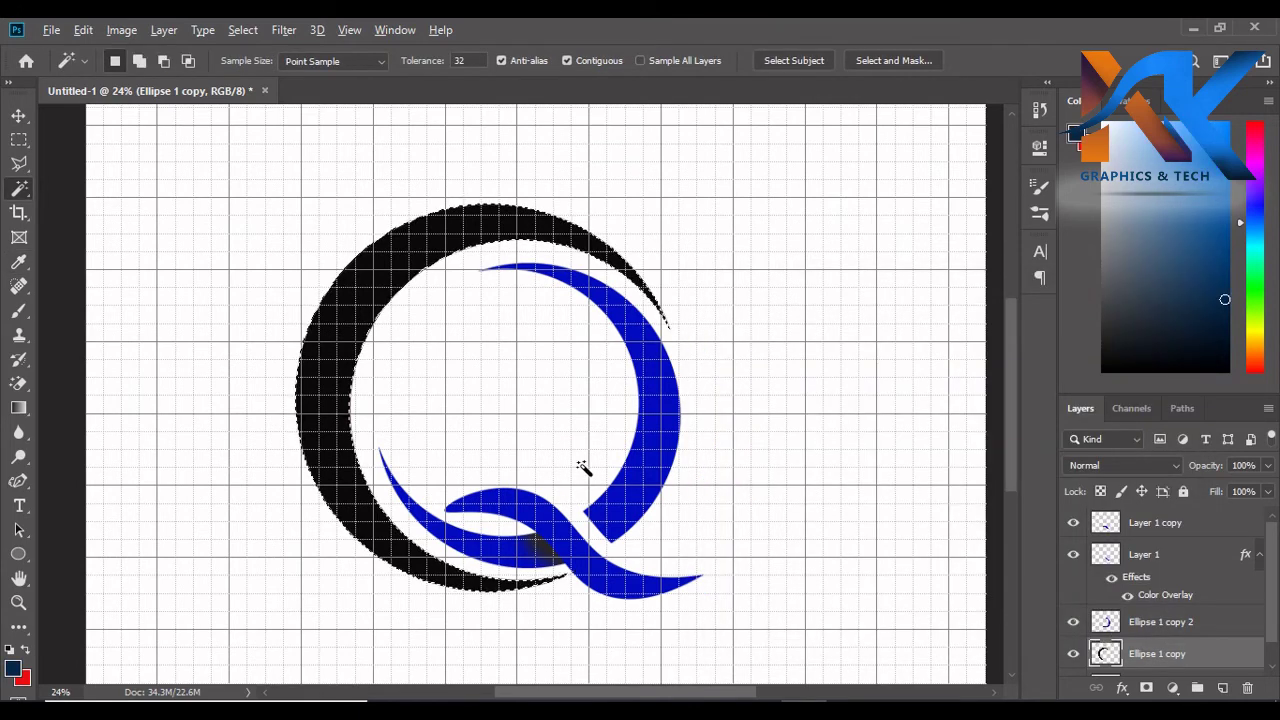
- Fill the outer crescent with dark navy #03284a and clear the selection
key(alt+BackSpace)
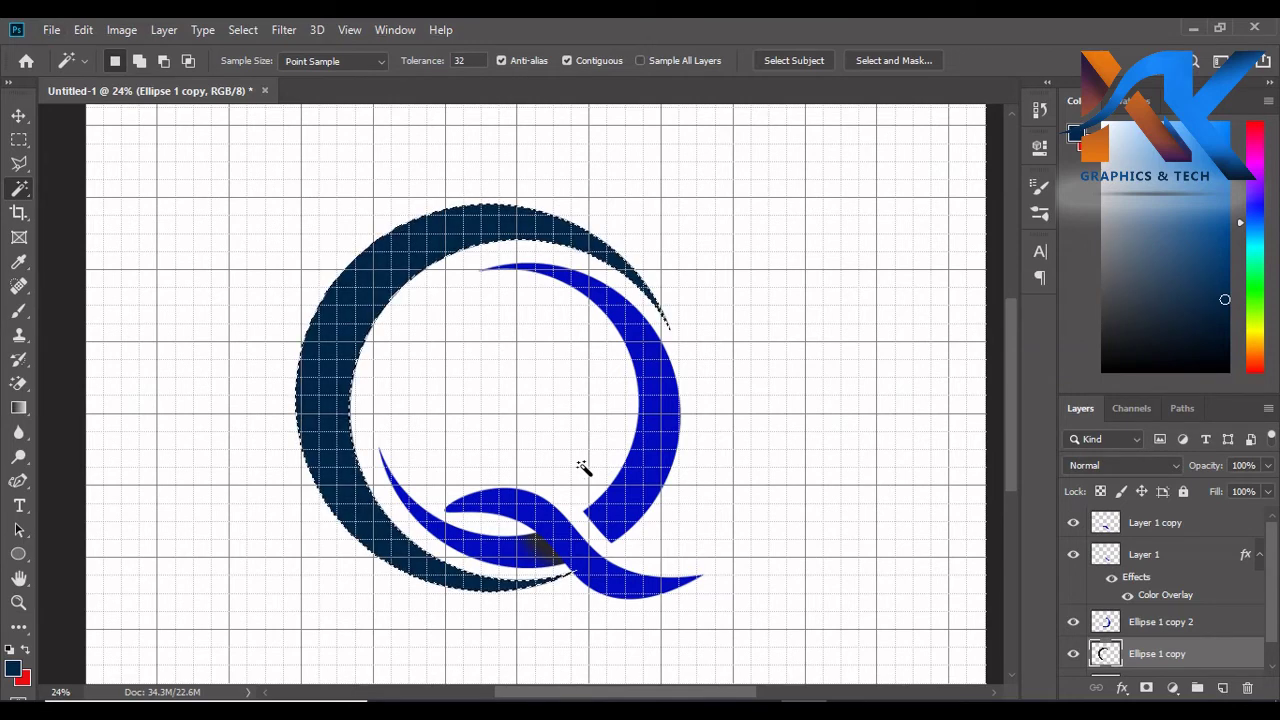
click(14, 670)
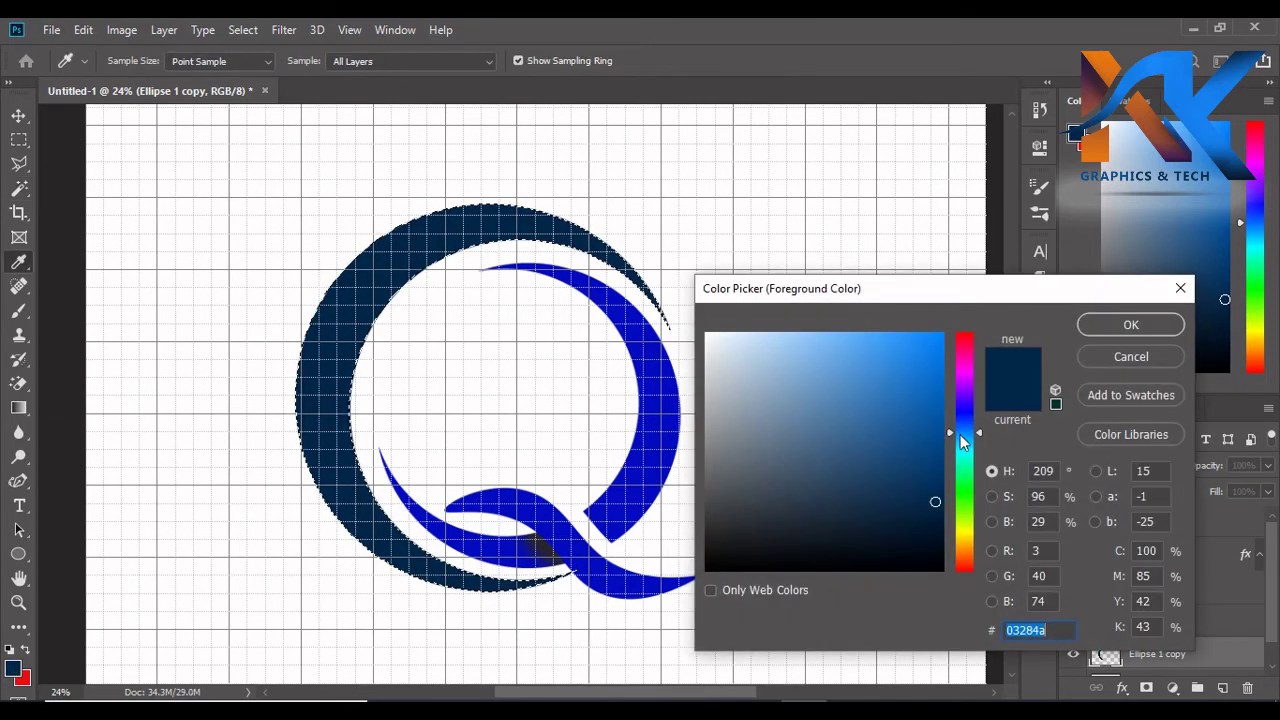
click(921, 468)
drag(921, 468, 925, 499)
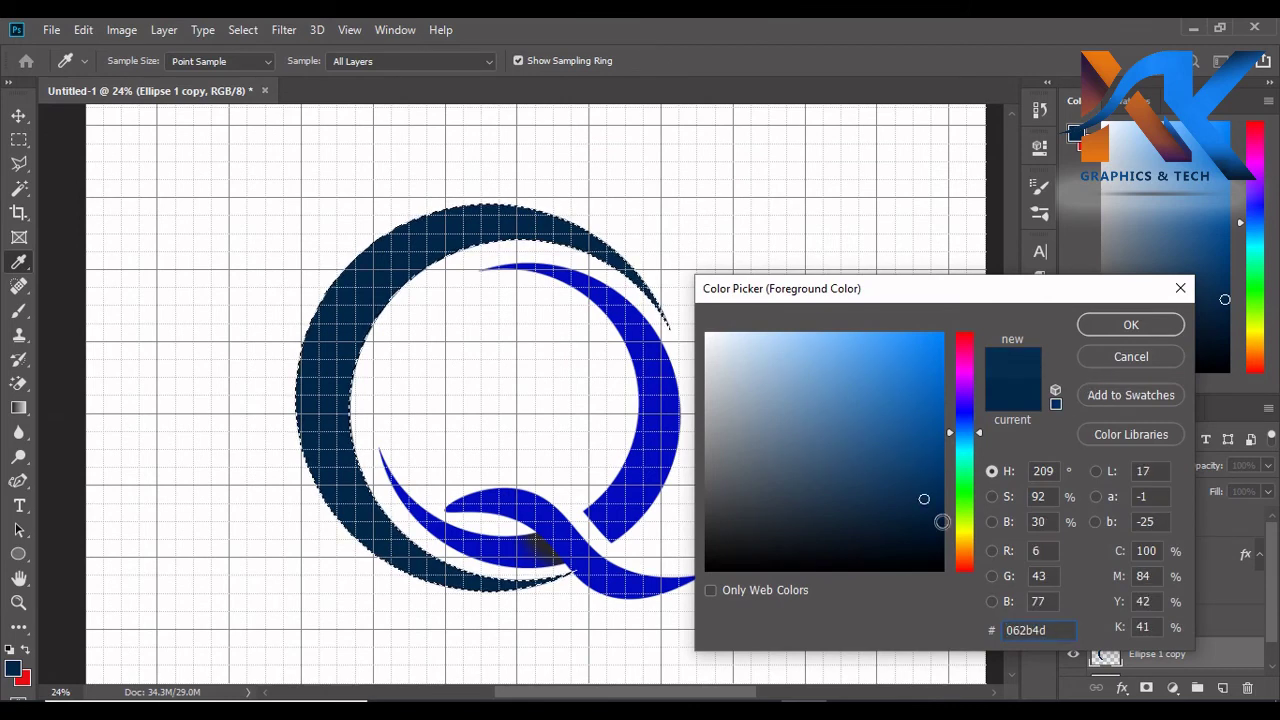
click(971, 427)
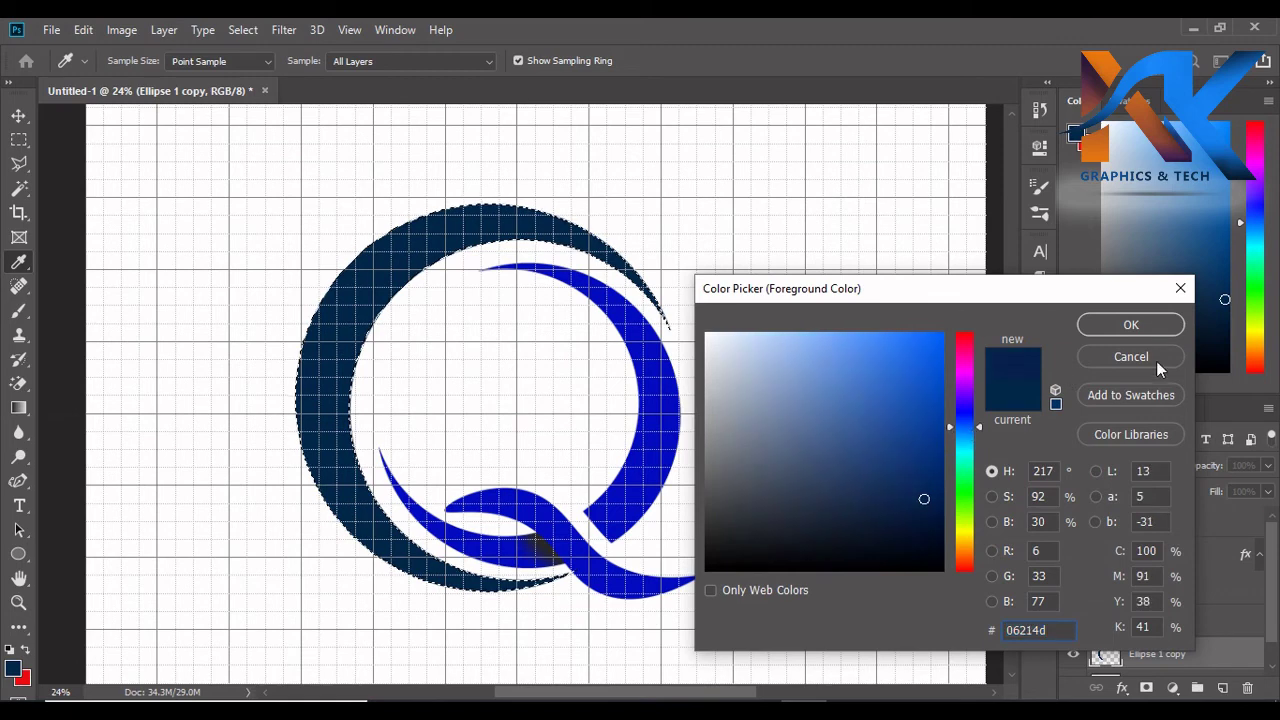
click(1140, 324)
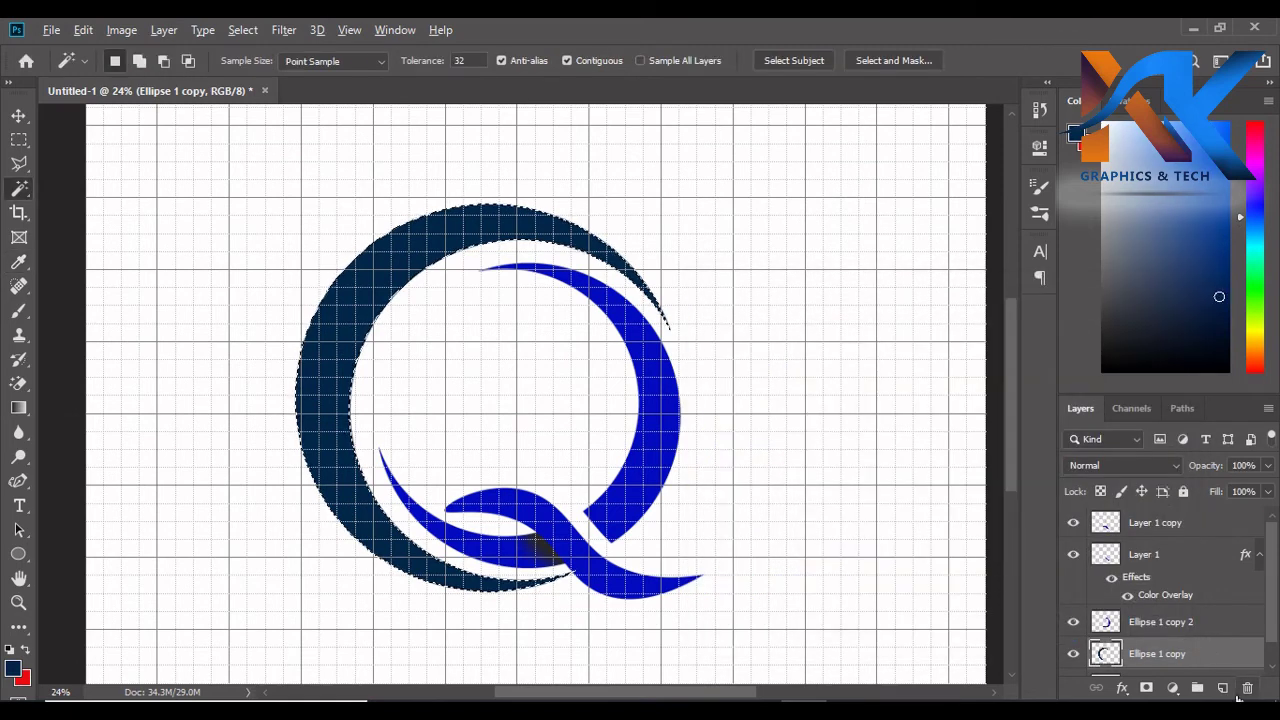
key(ctrl+d)
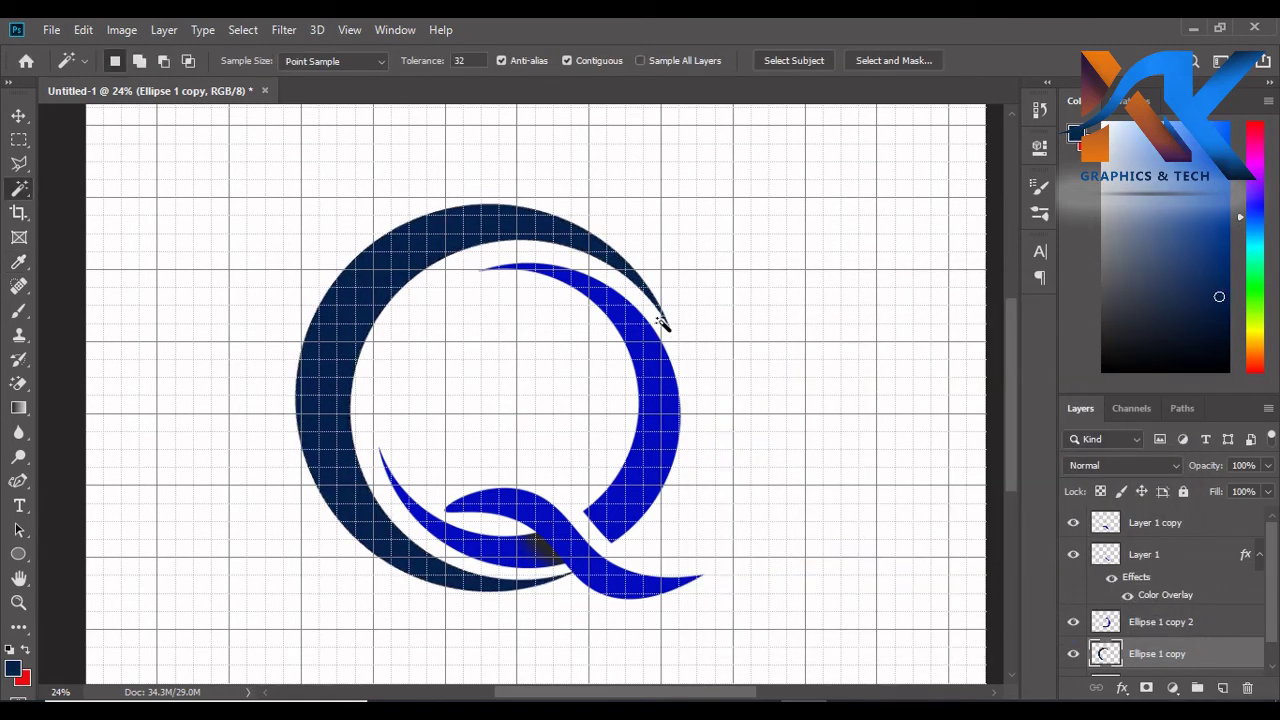
click(18, 115)
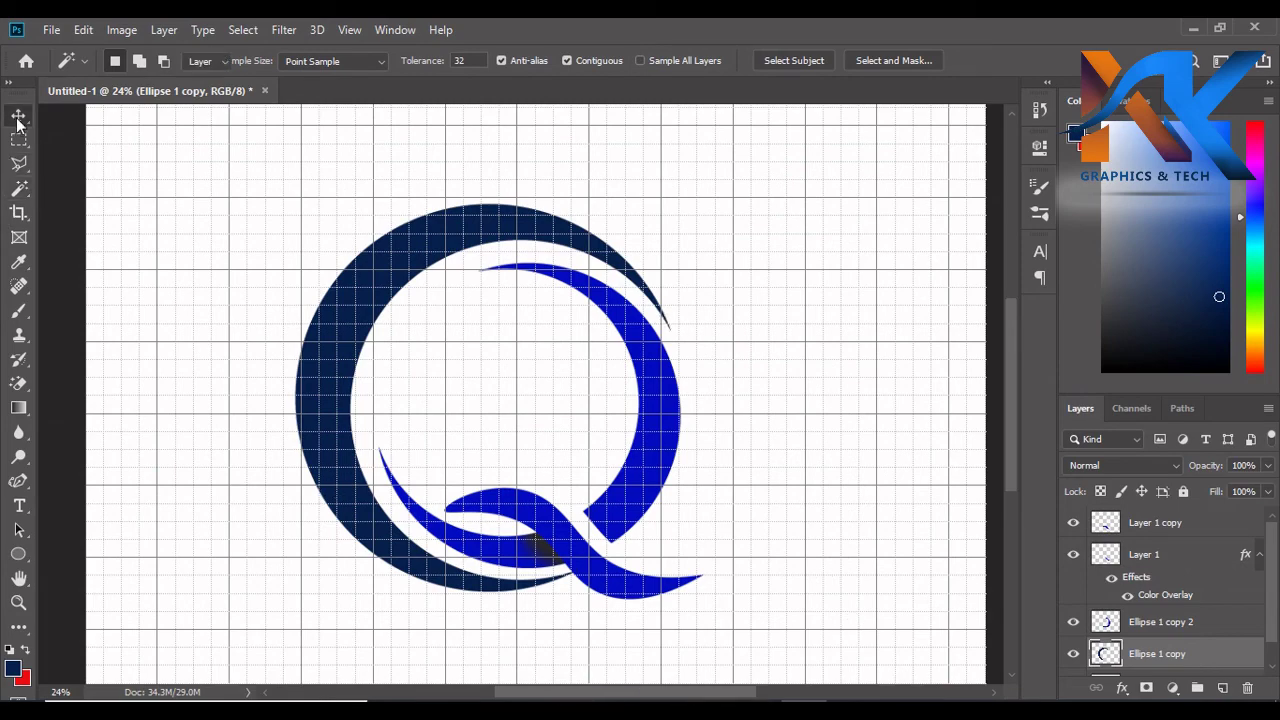
- Hide the white Background and merge the visible logo pieces into Layer 1 copy
click(948, 280)
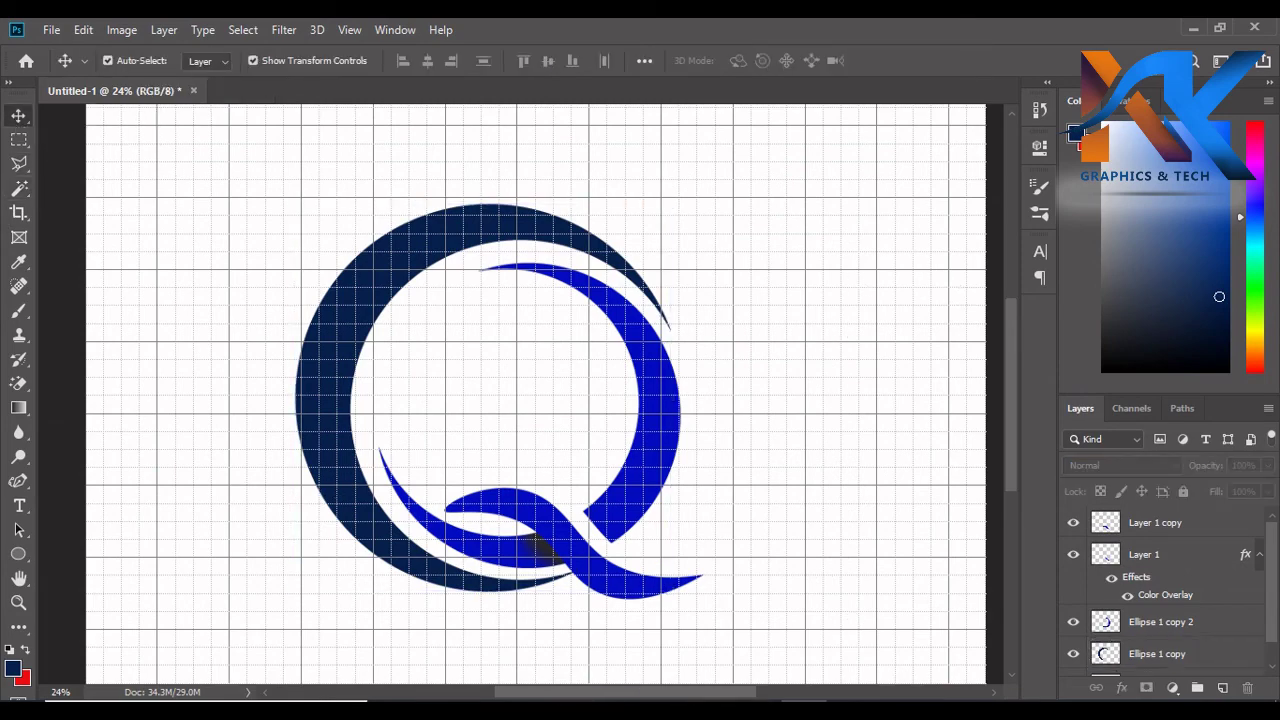
scroll(503, 434, down, 2)
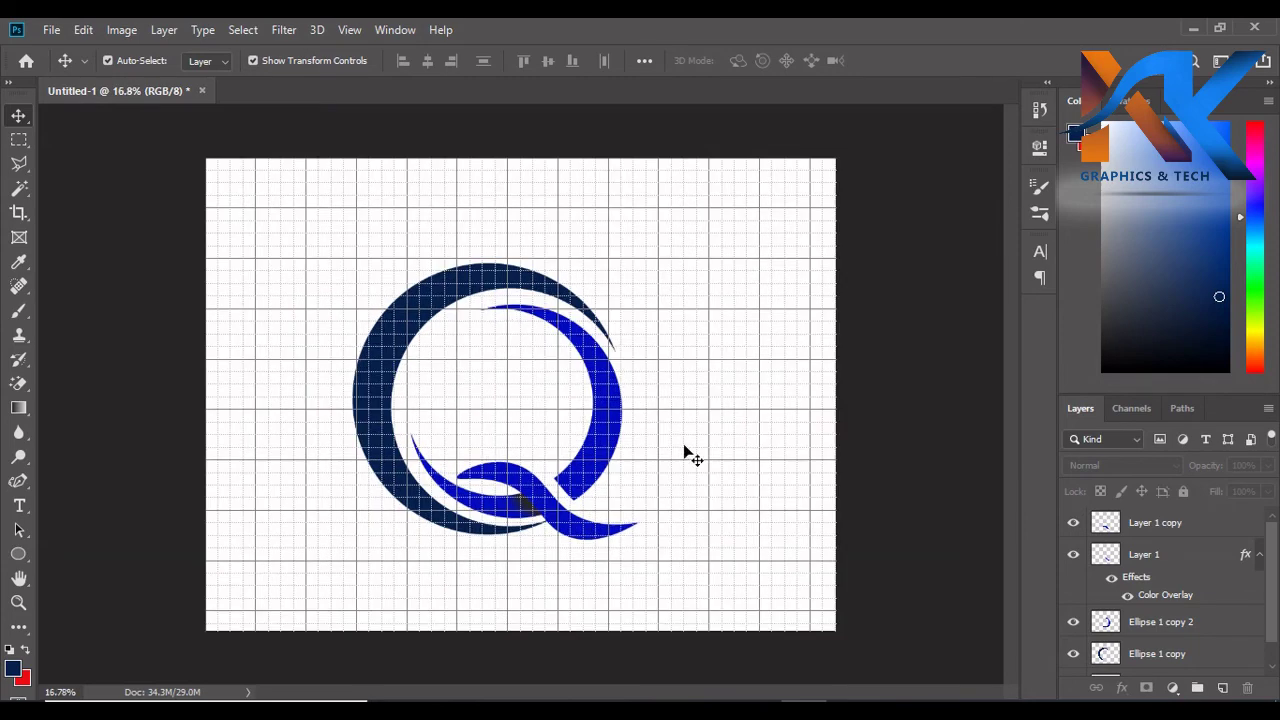
scroll(1083, 635, down, 1)
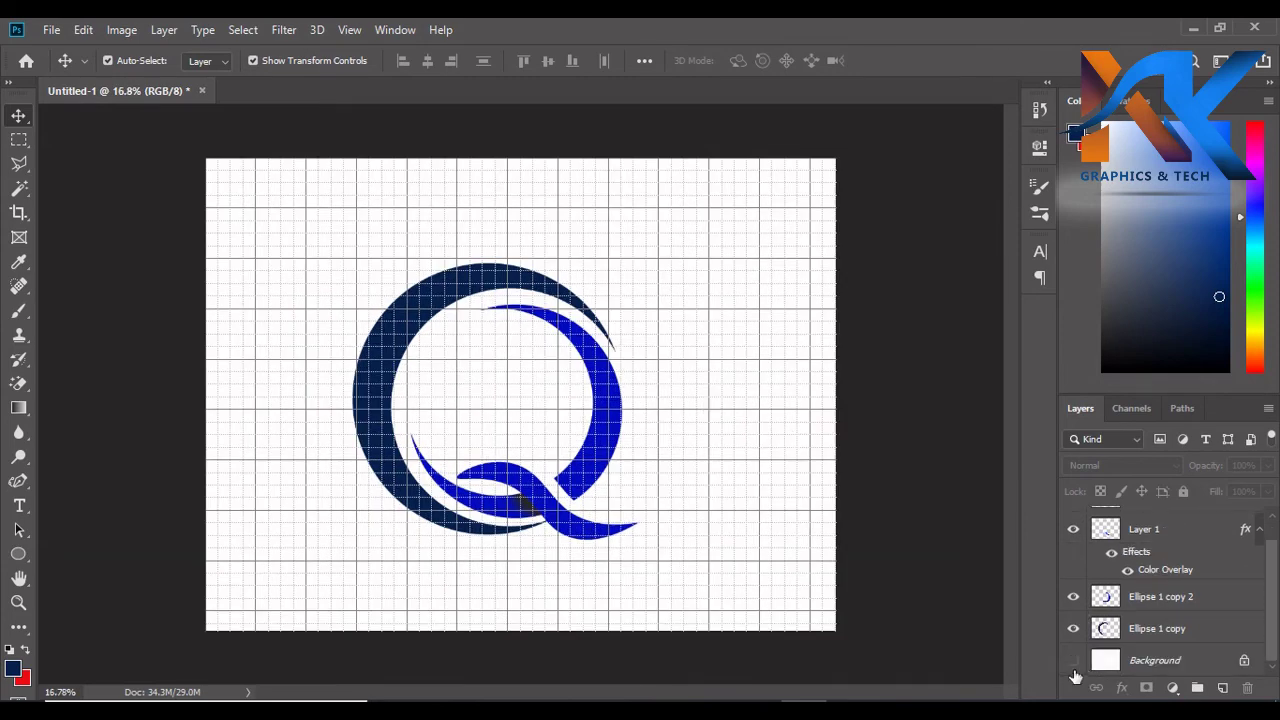
click(1073, 661)
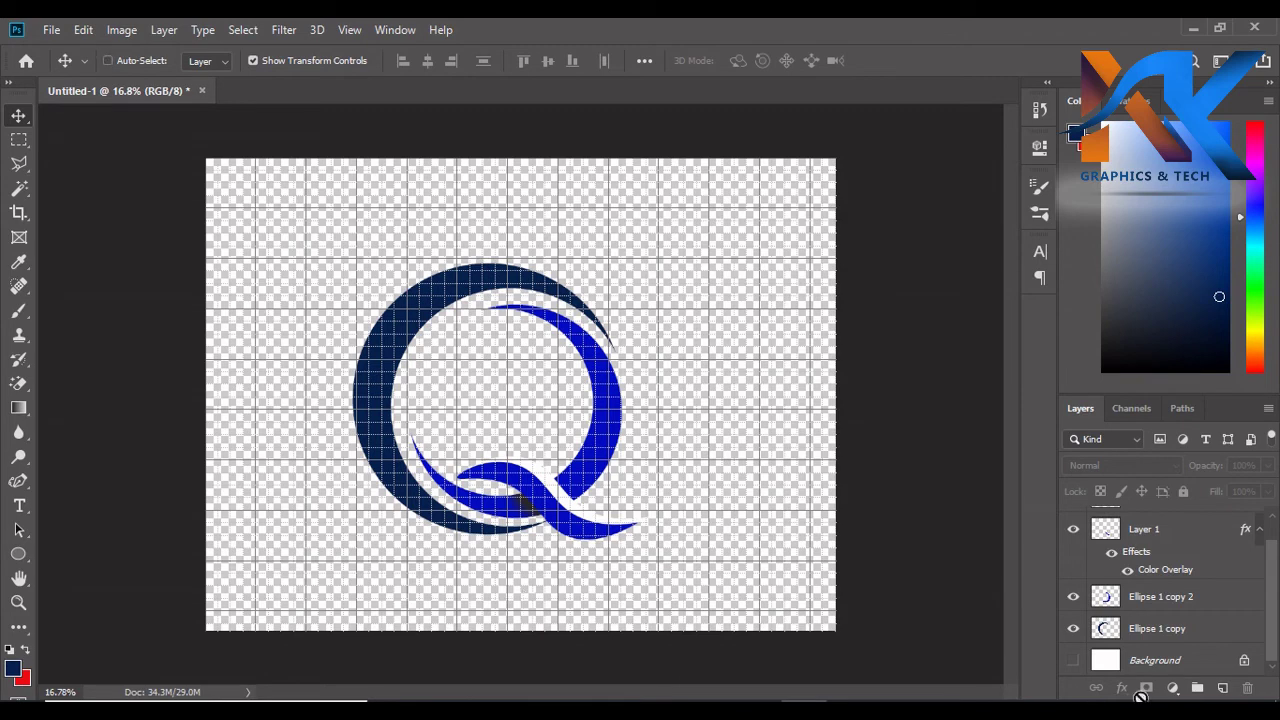
key(ctrl+e)
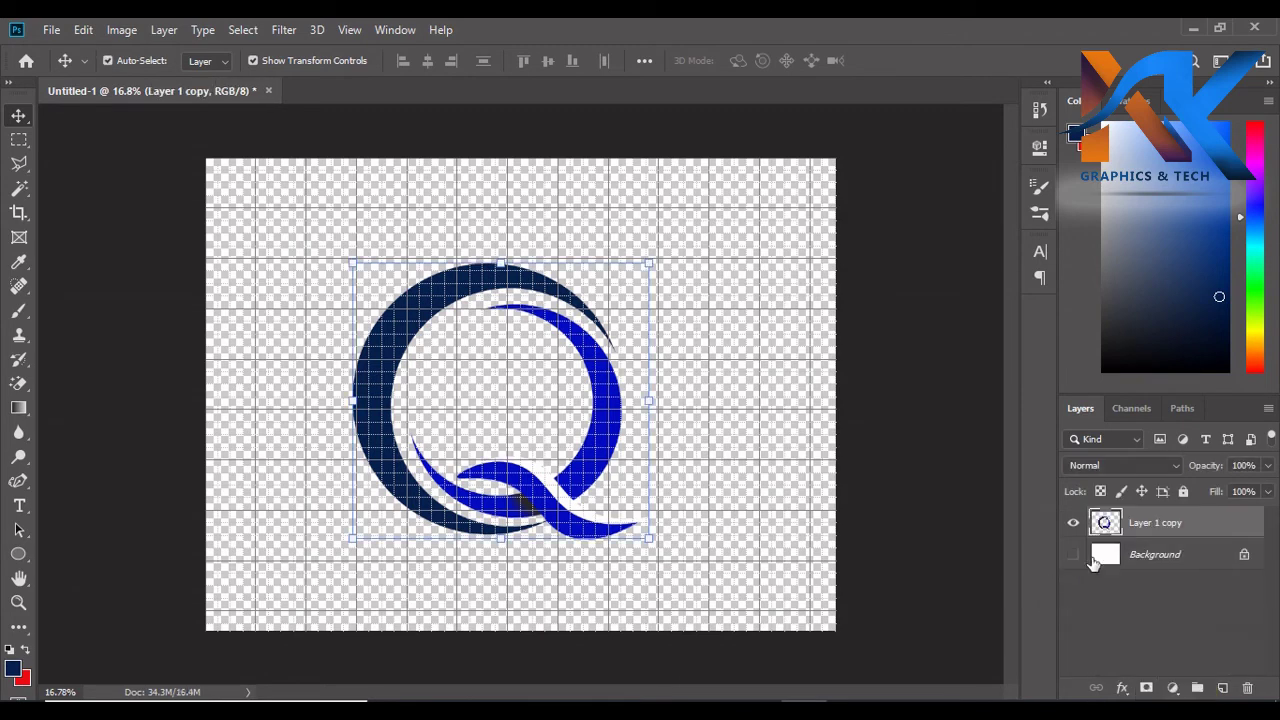
click(1073, 554)
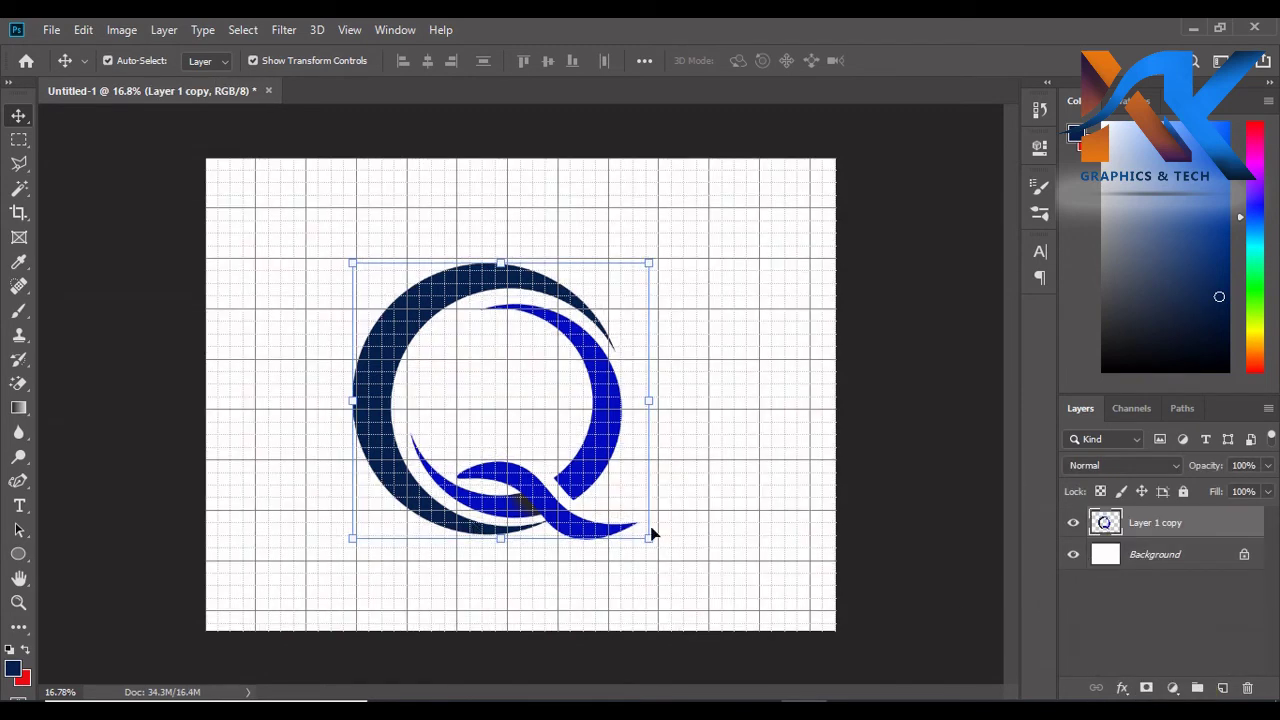
- Briefly try the eraser tools, then show the white Background layer again
click(1073, 554)
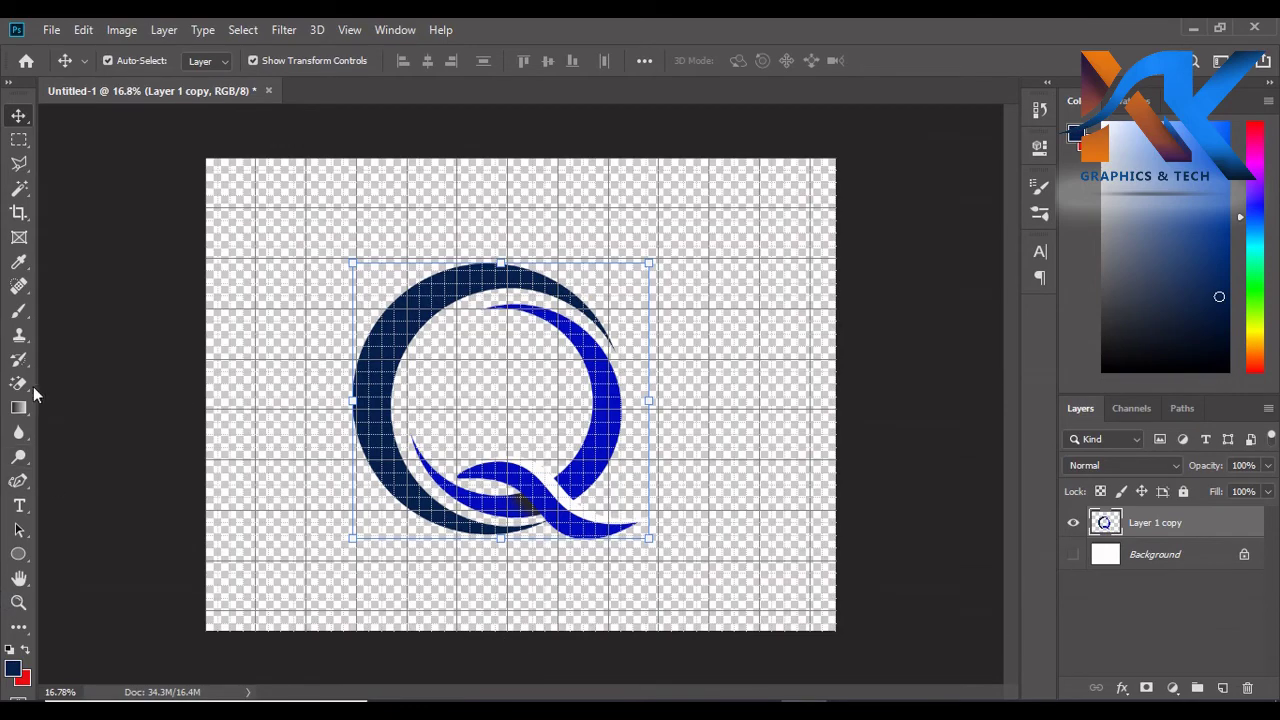
click(18, 358)
key(e)
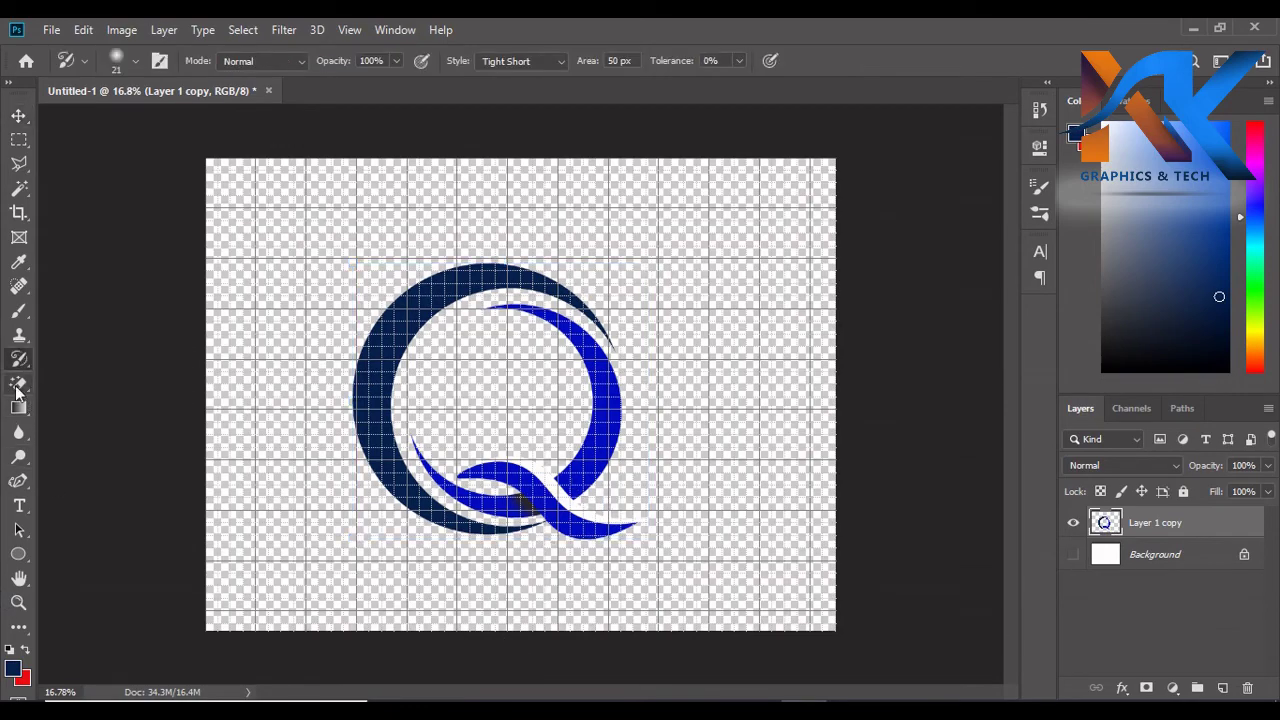
key(e)
key(e)
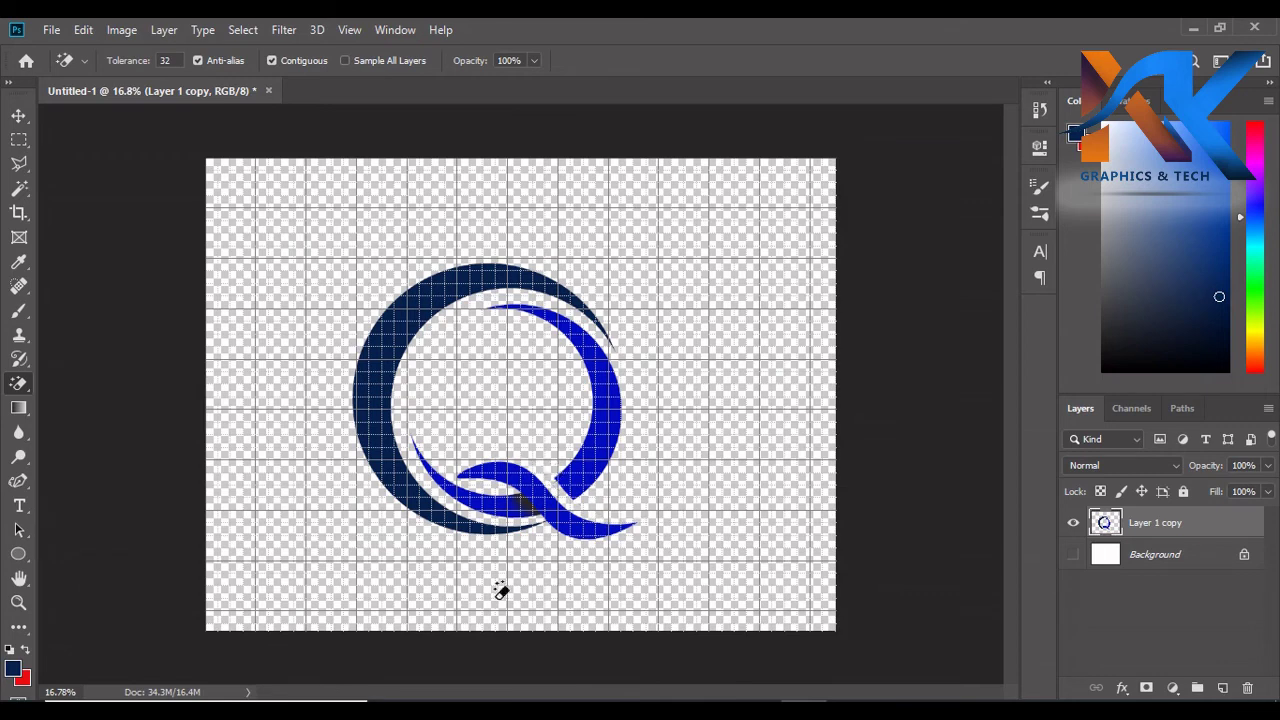
click(19, 116)
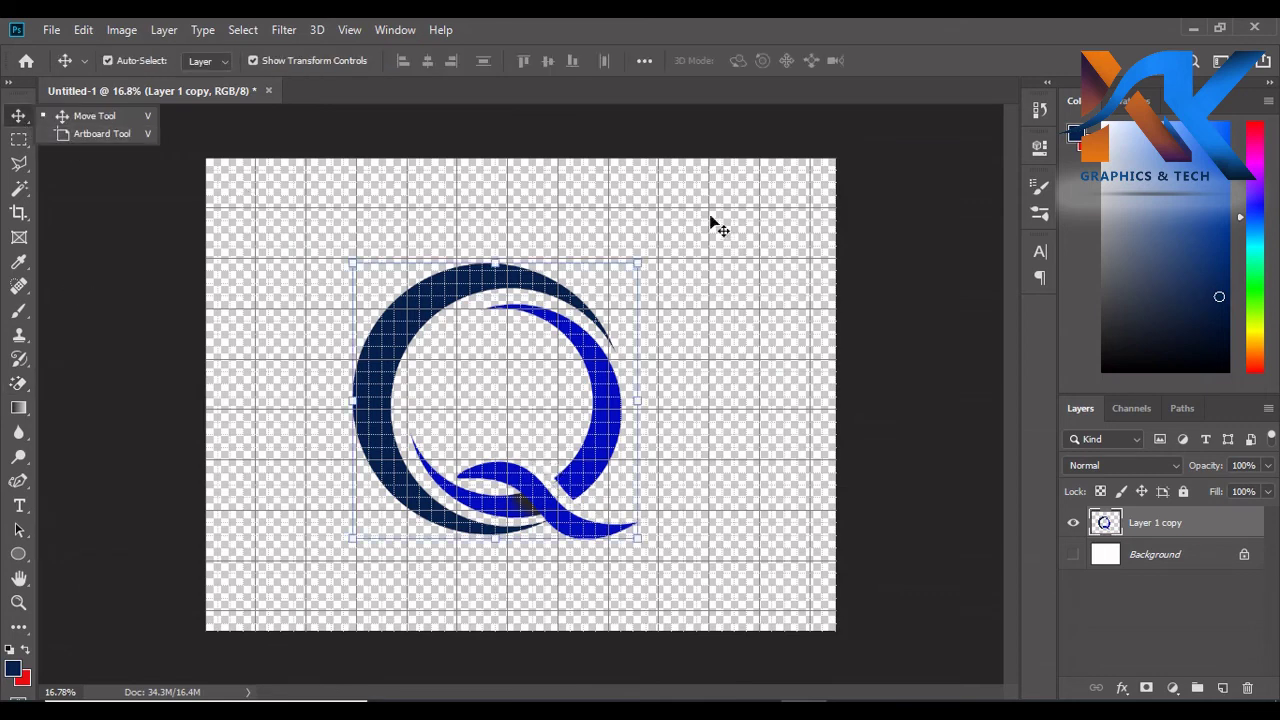
click(716, 226)
click(1073, 554)
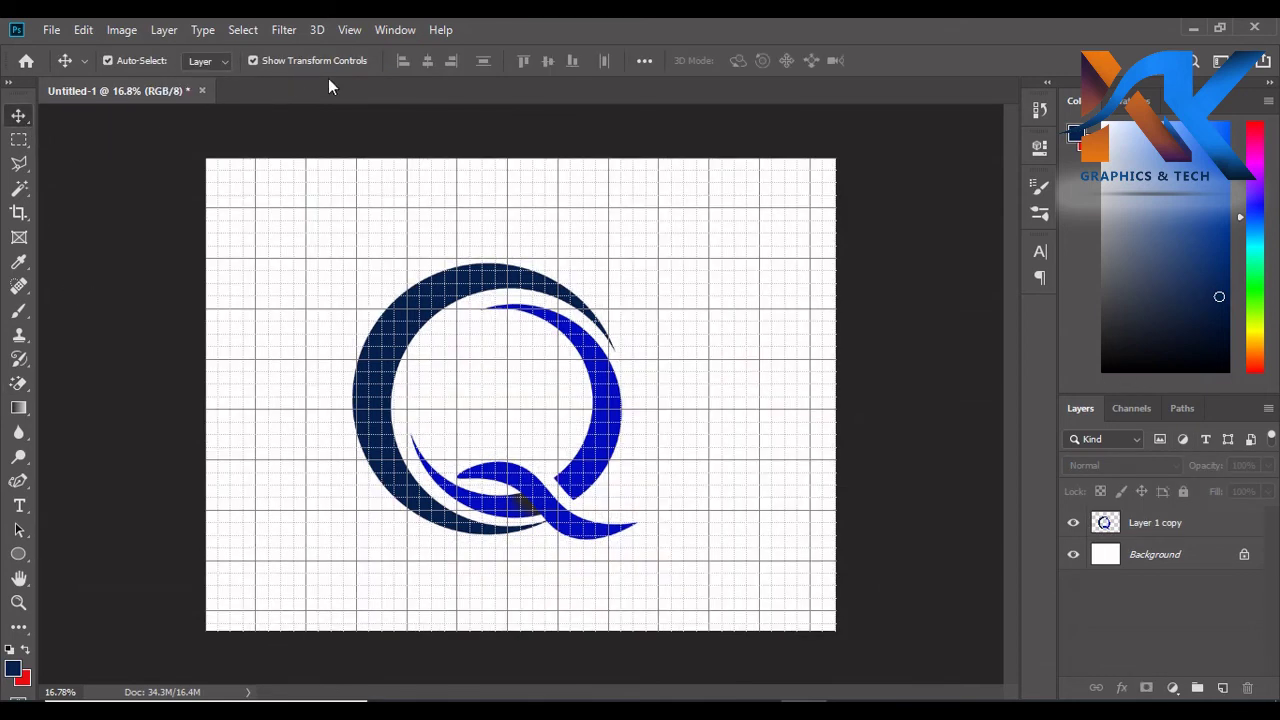
- Hide the grid, scale the merged Q to 113.33%, and nudge it down-right
click(349, 29)
click(395, 349)
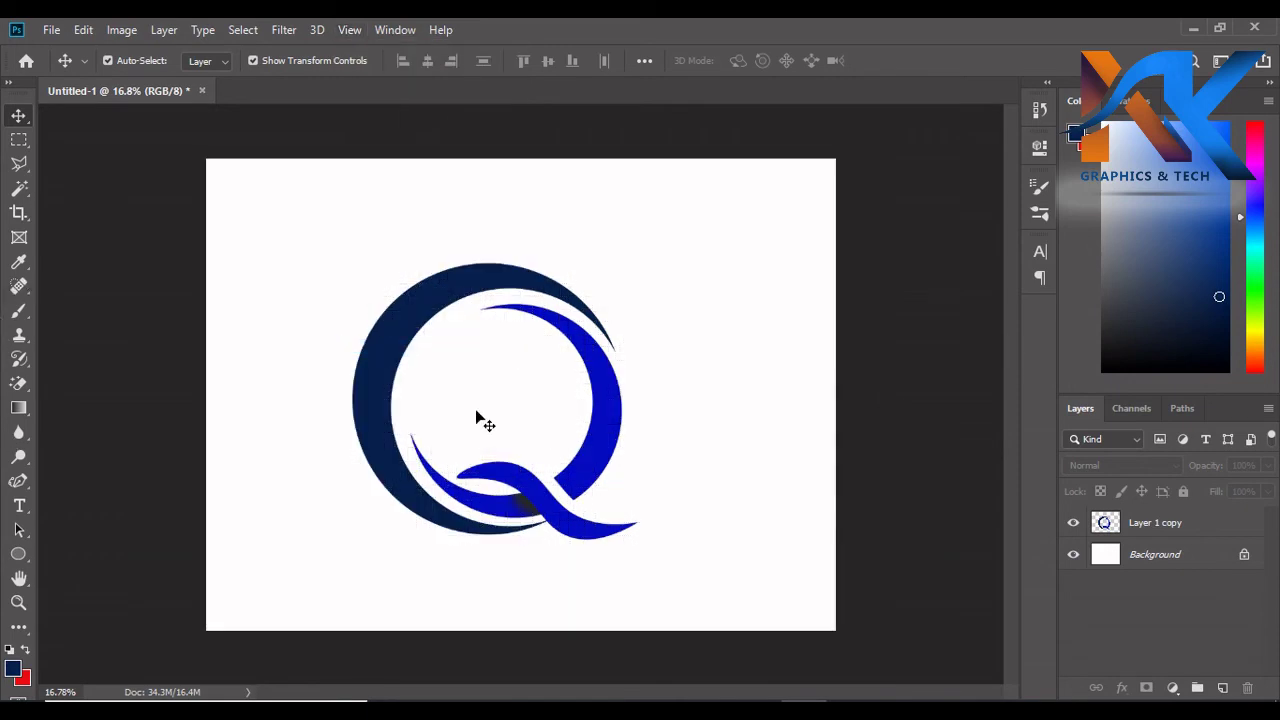
drag(407, 304, 406, 264)
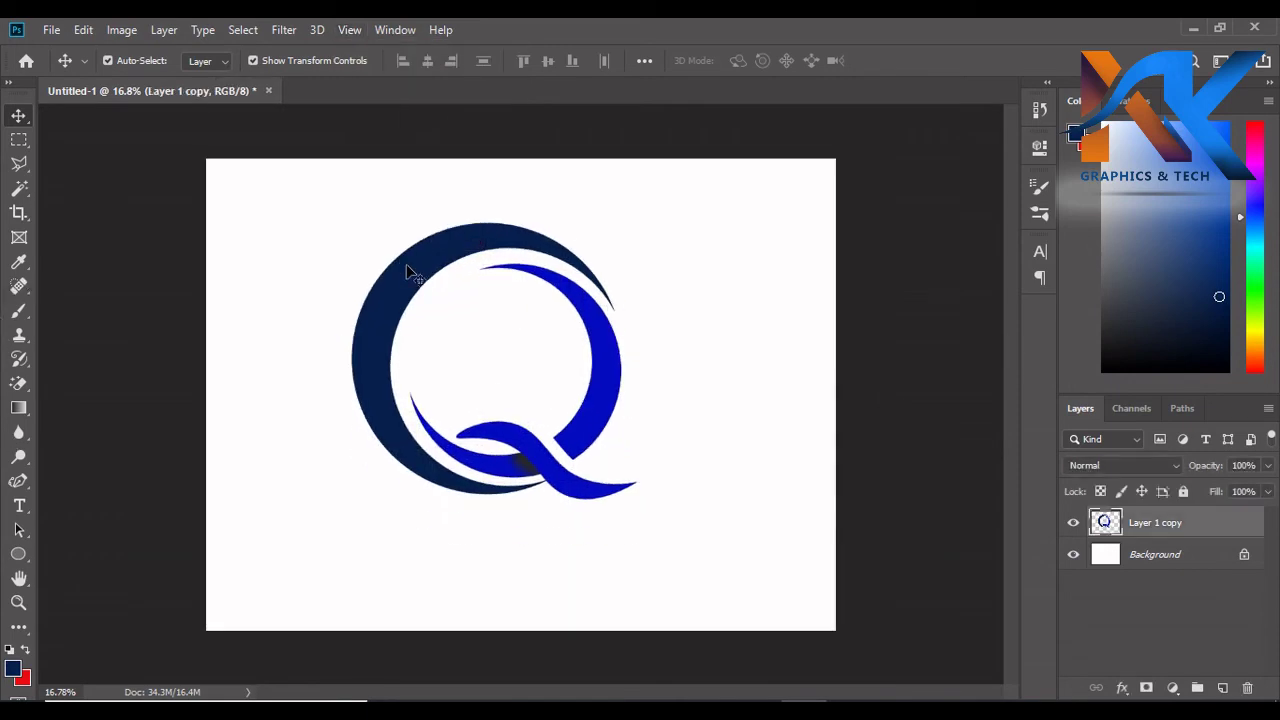
key(ctrl+t)
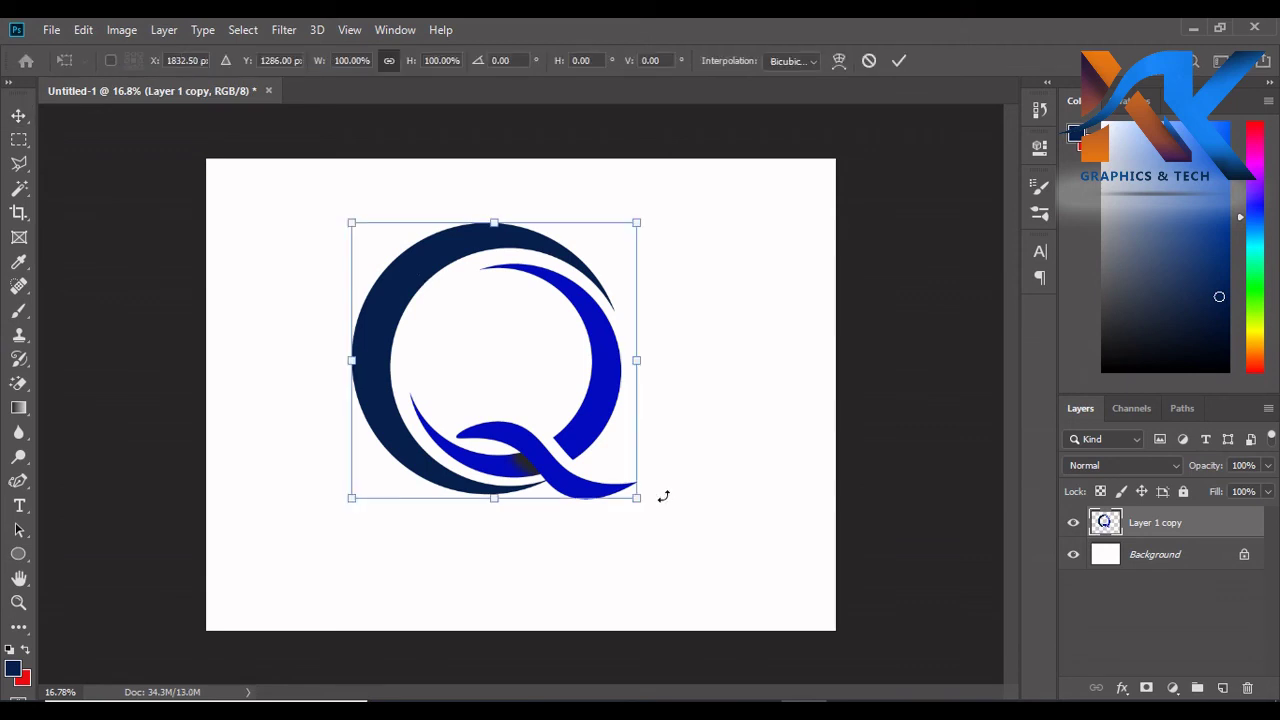
drag(638, 498, 678, 535)
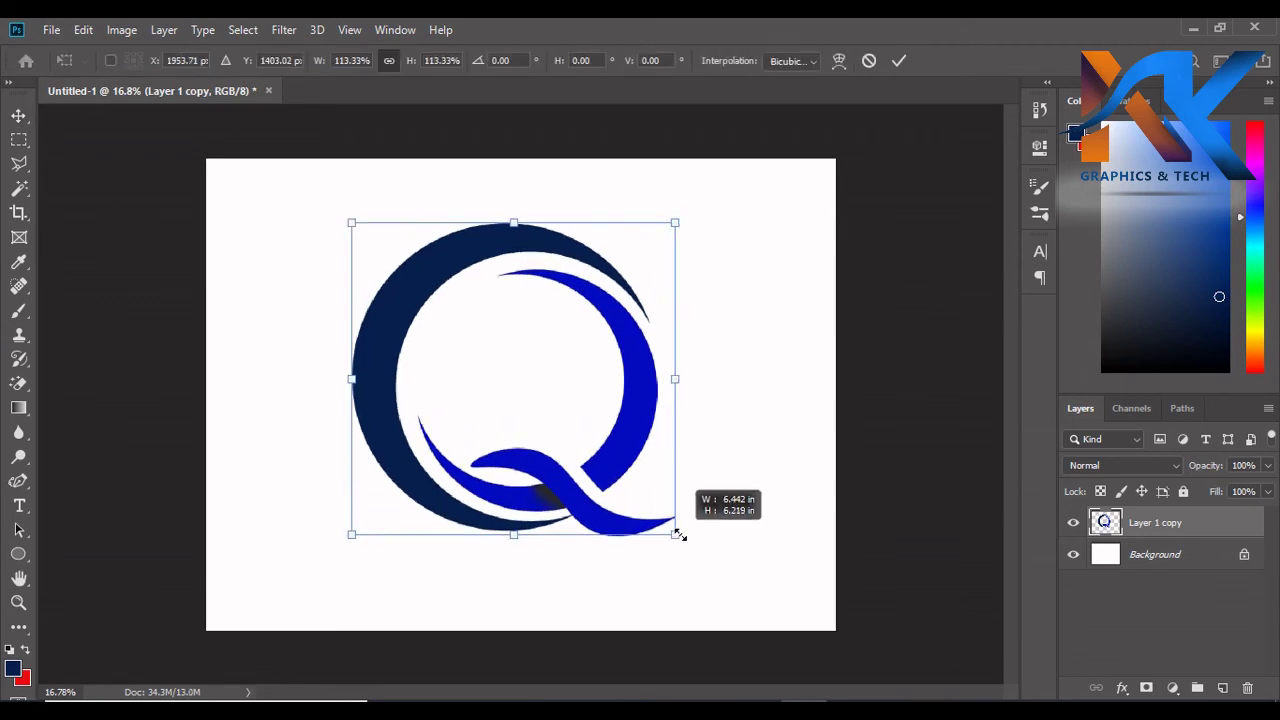
drag(648, 384, 658, 403)
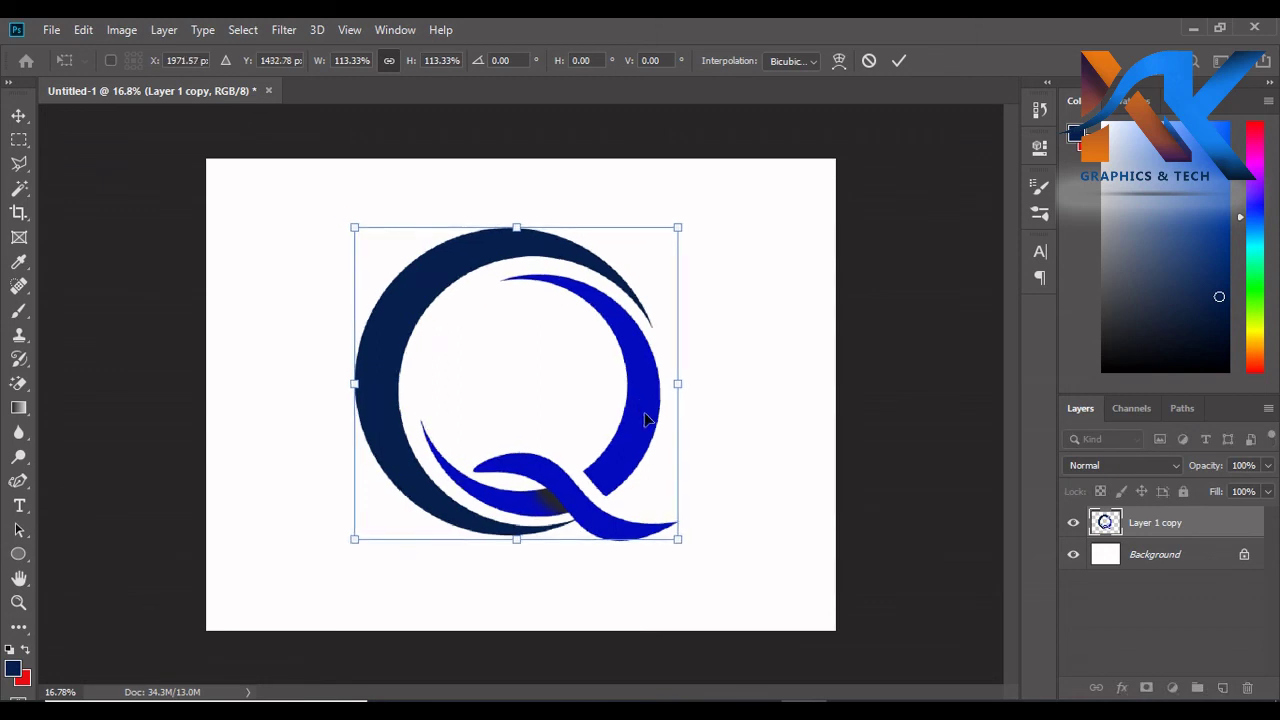
click(897, 60)
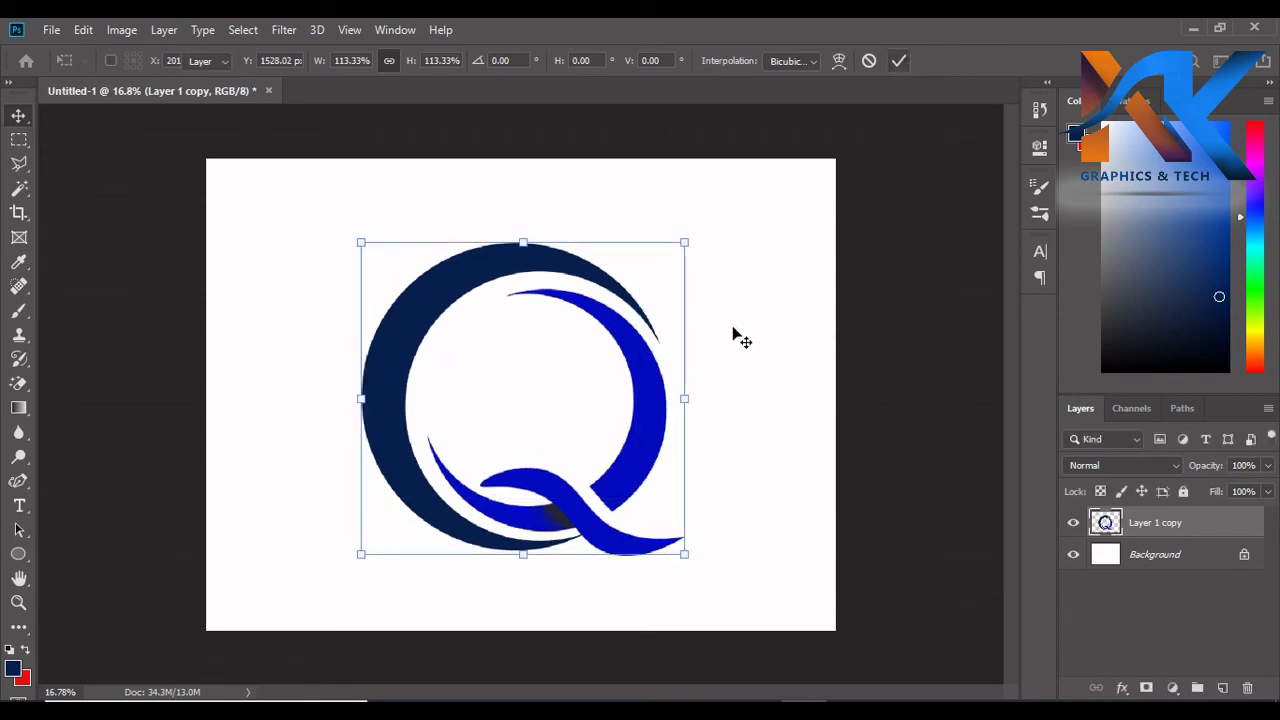
key(ctrl+0)
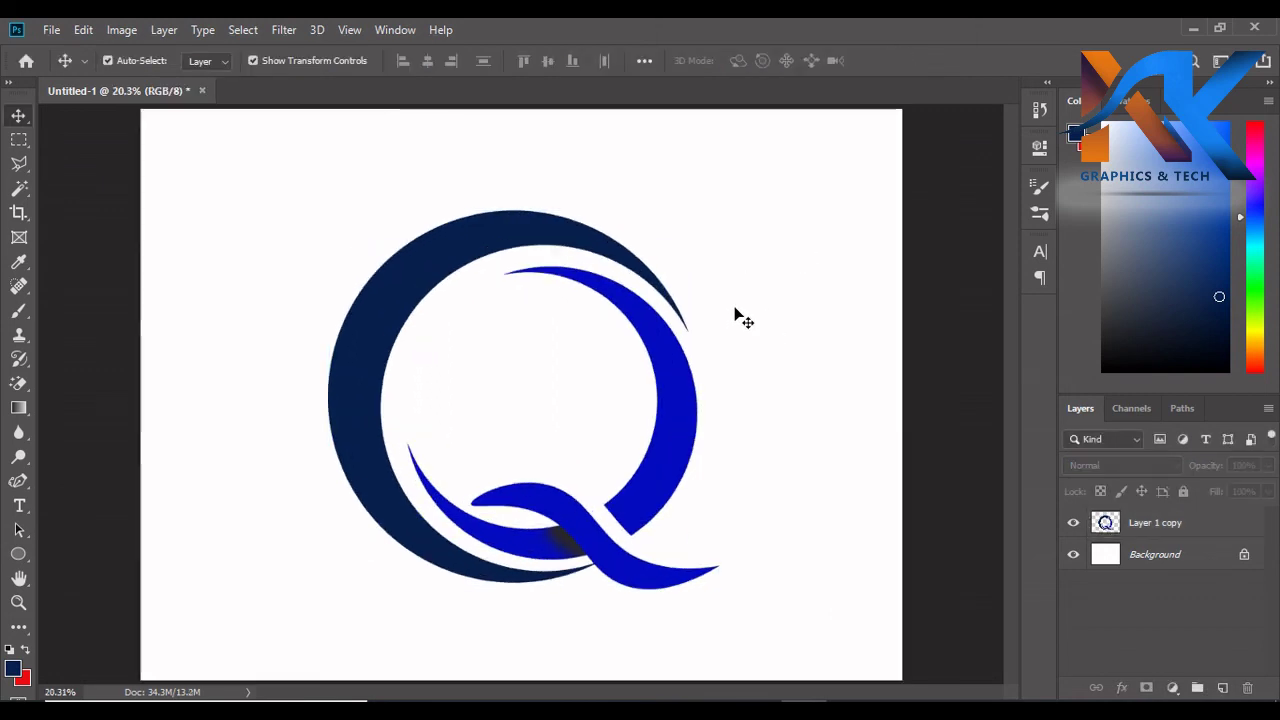